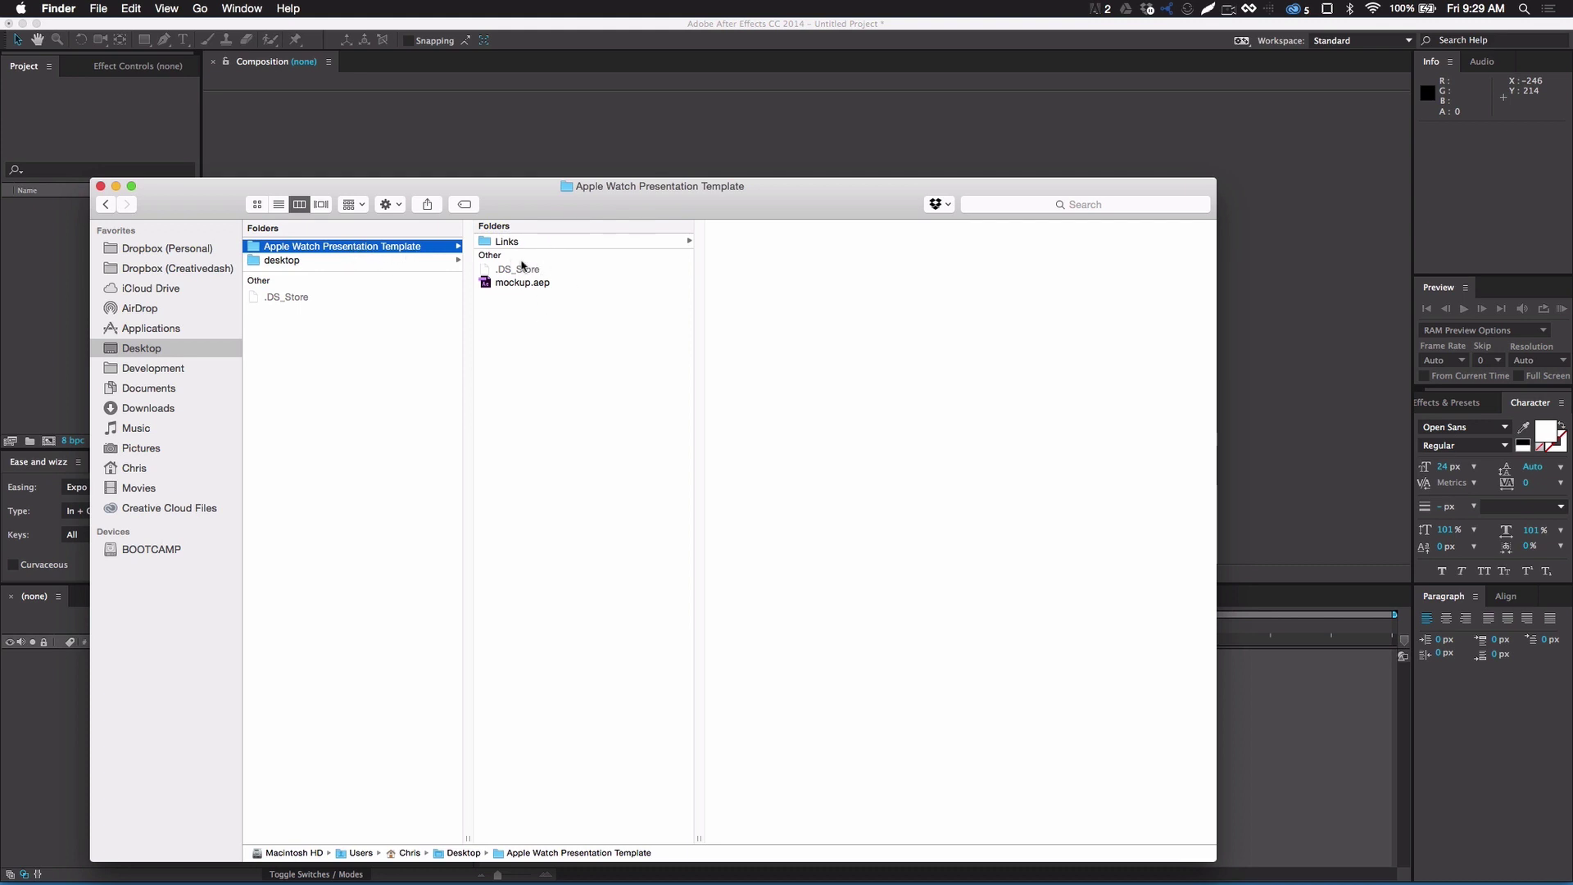
Preview the numbered PNG images in the Screens folder inside Links
{"action": "left_click", "coordinate": [508, 241]}
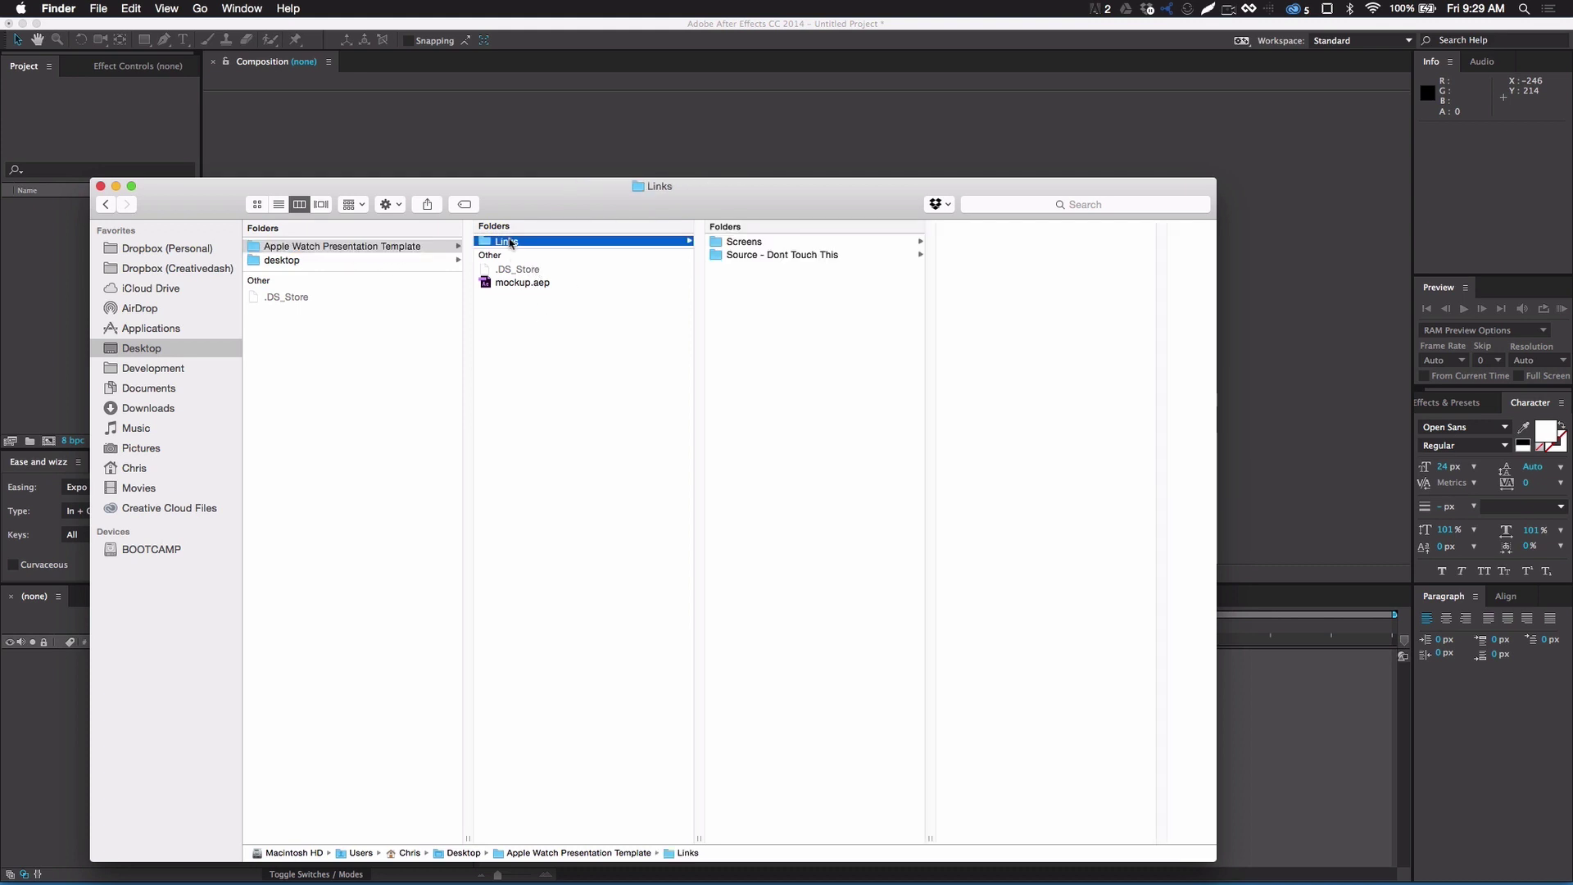
{"action": "left_click", "coordinate": [745, 242]}
{"action": "left_click", "coordinate": [971, 241]}
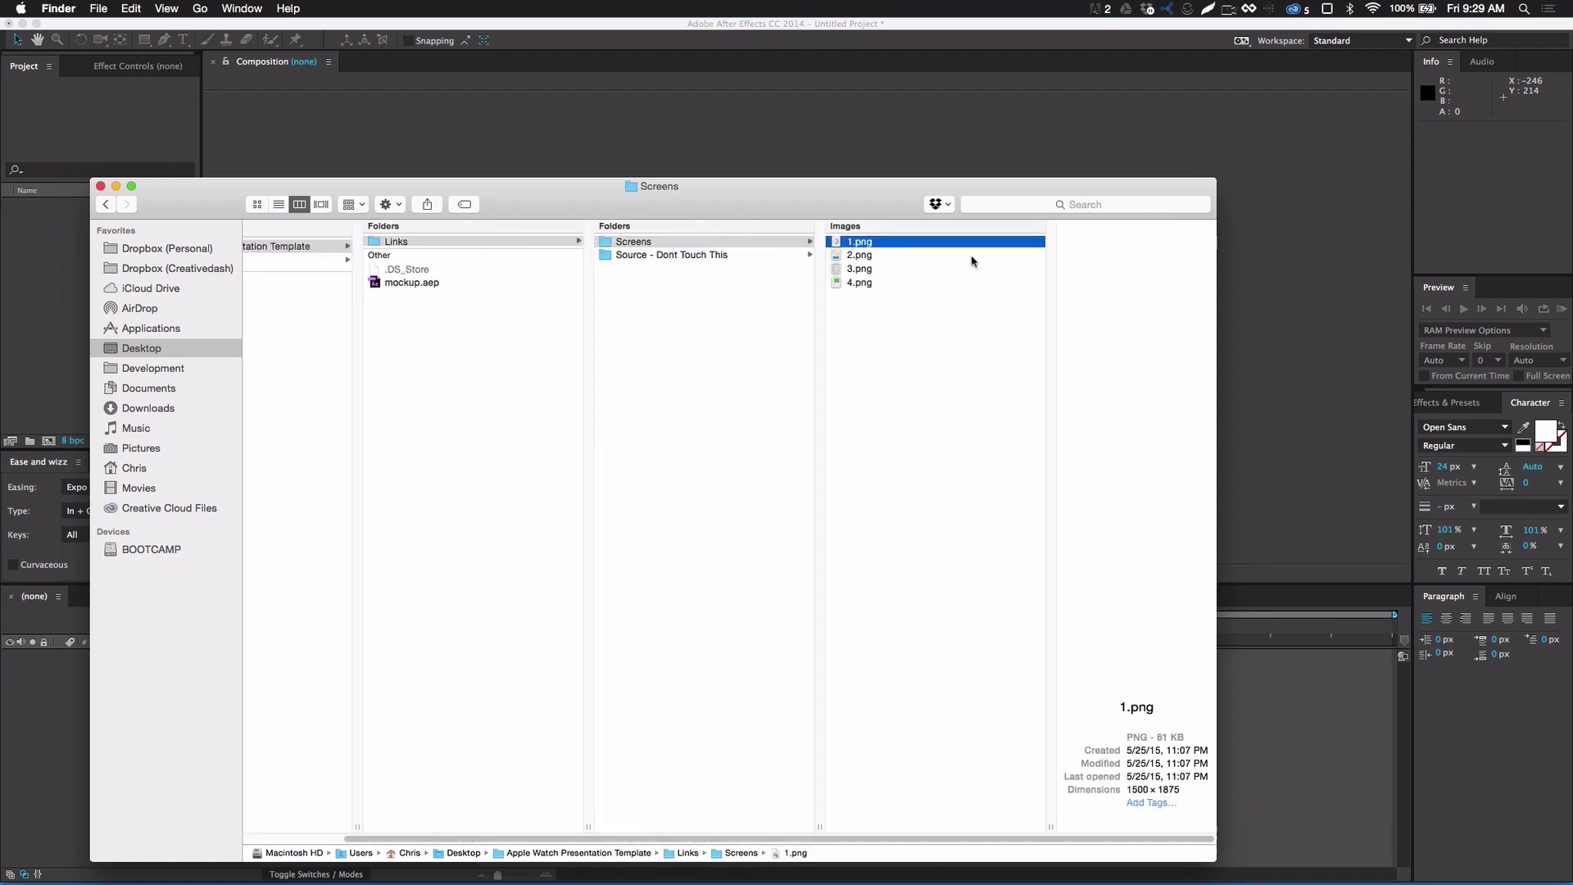
{"action": "key", "text": "Down"}
{"action": "key", "text": "Down"}
{"action": "key", "text": "Down"}
{"action": "key", "text": "Up"}
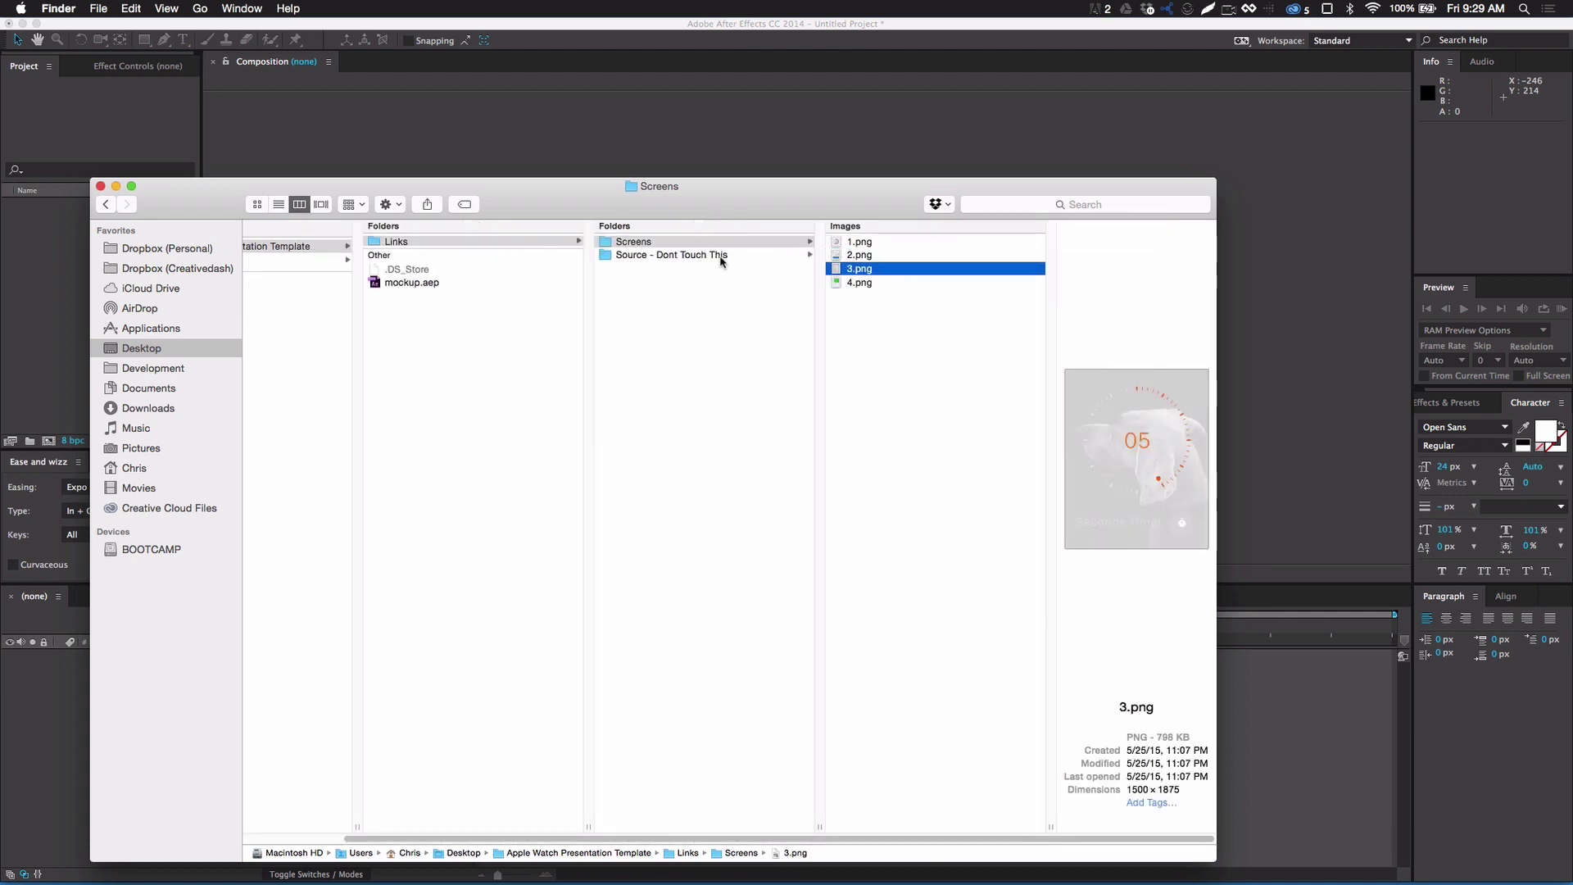
Look through the preRender and CG folders inside Source - Dont Touch This
{"action": "left_click", "coordinate": [723, 255]}
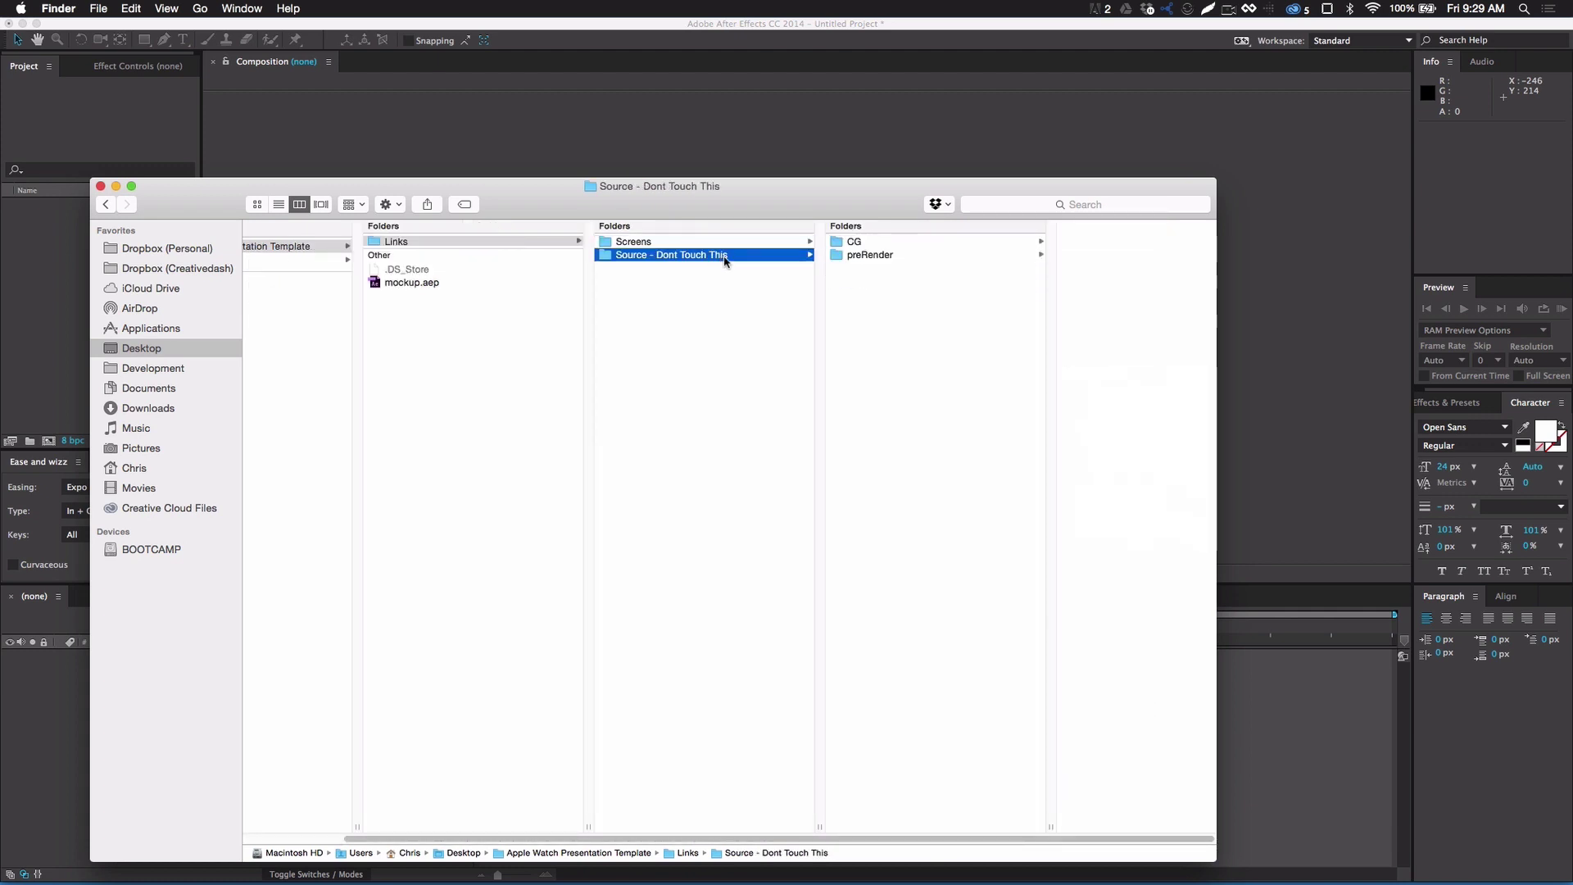
{"action": "left_click", "coordinate": [1005, 244]}
{"action": "left_click", "coordinate": [931, 256]}
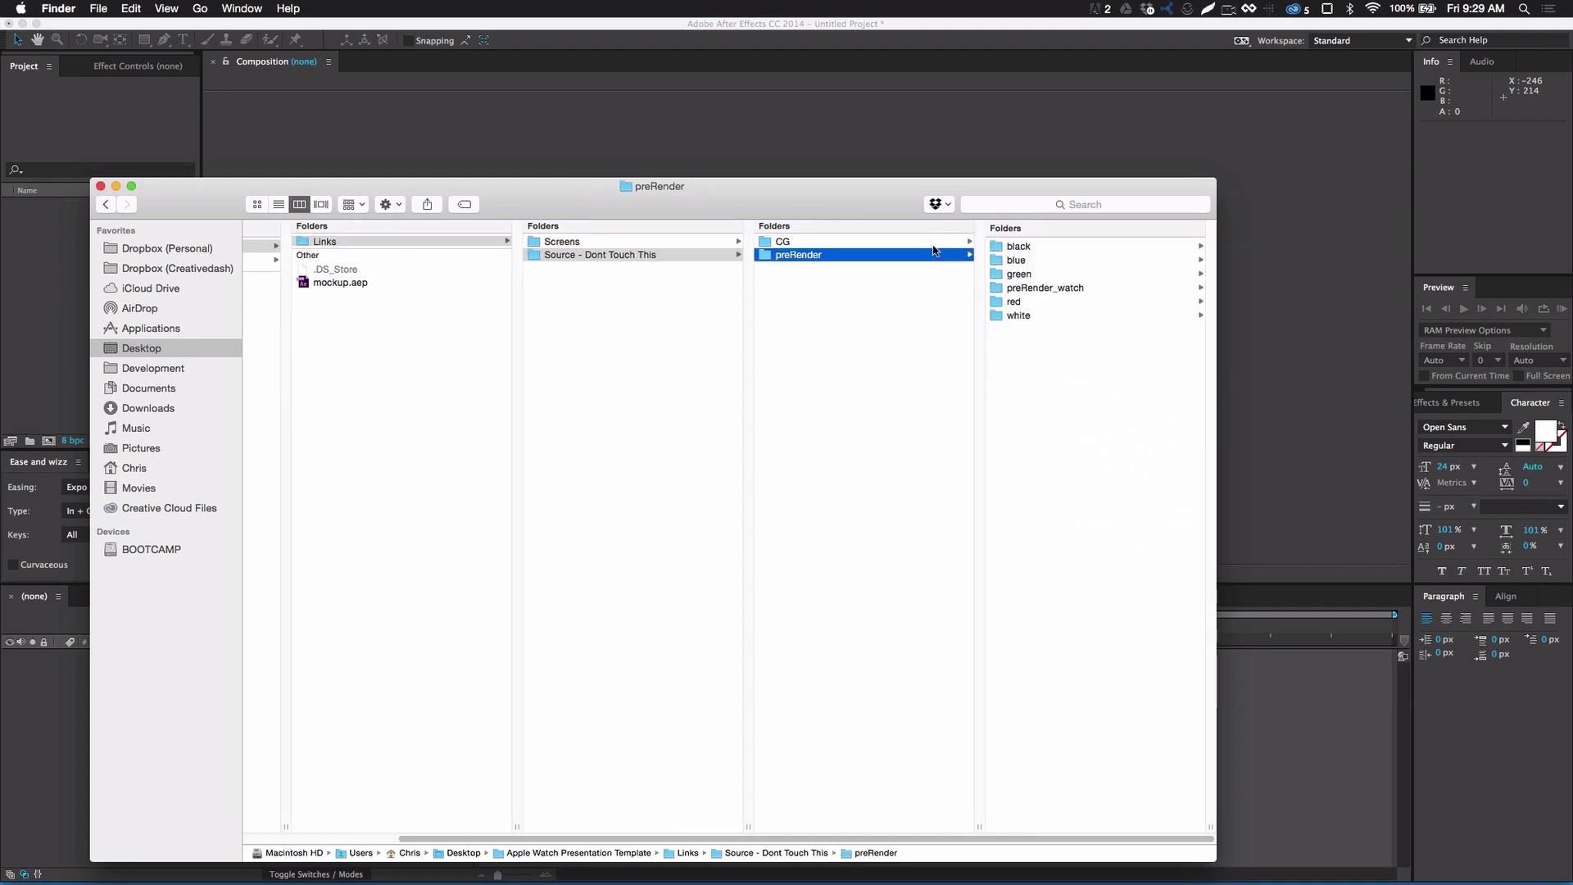
{"action": "left_click", "coordinate": [936, 242]}
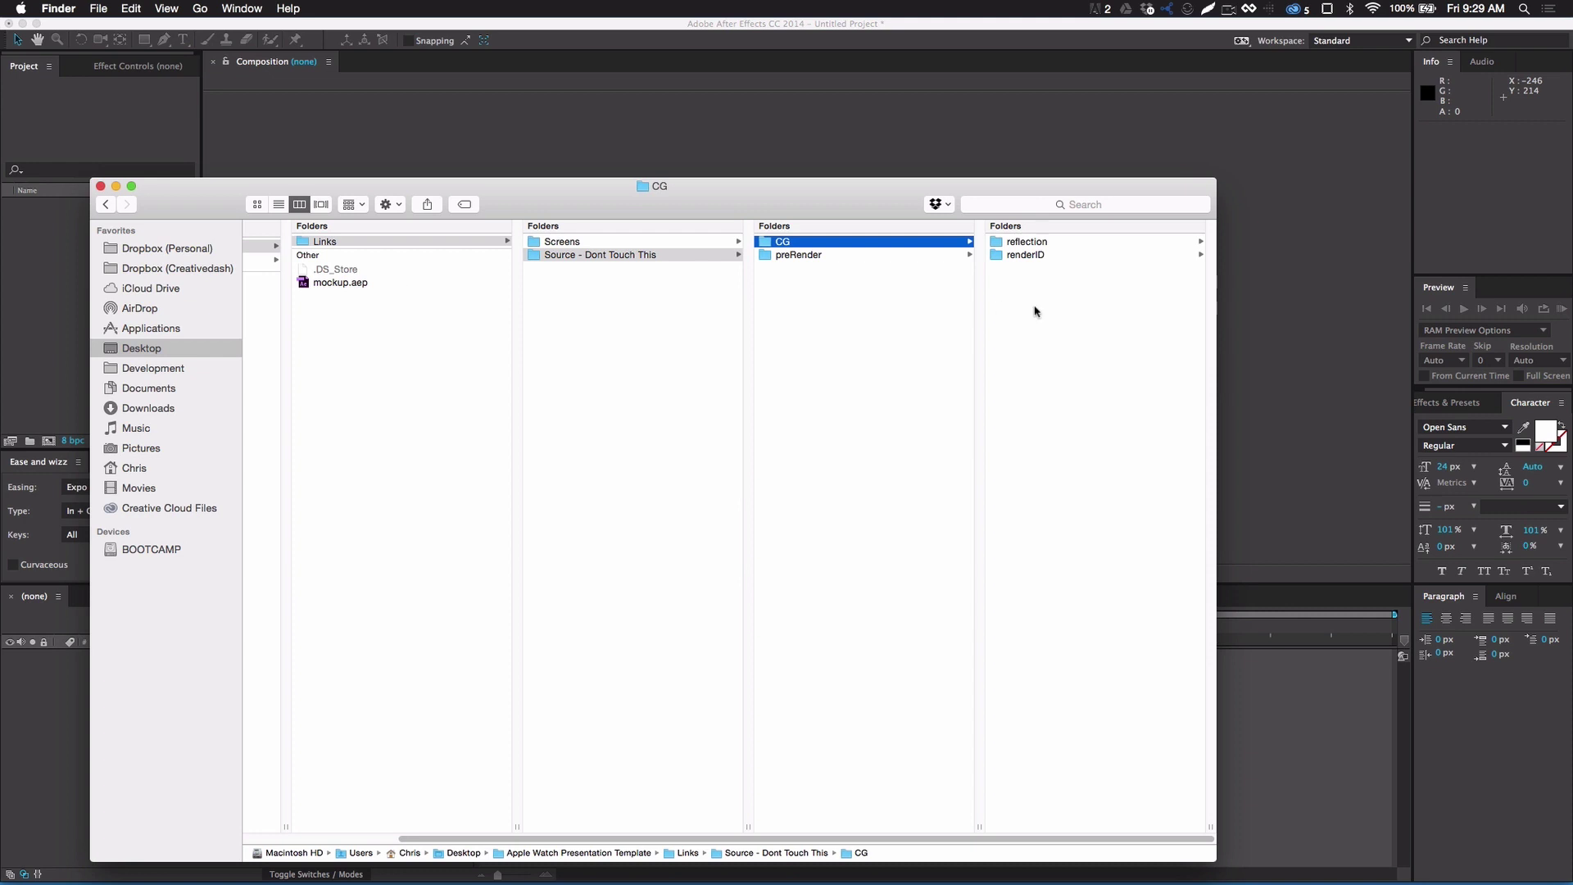
Open mockup.aep from the Apple Watch Presentation Template folder in After Effects and set the preview resolution to Third
{"action": "left_click", "coordinate": [481, 292]}
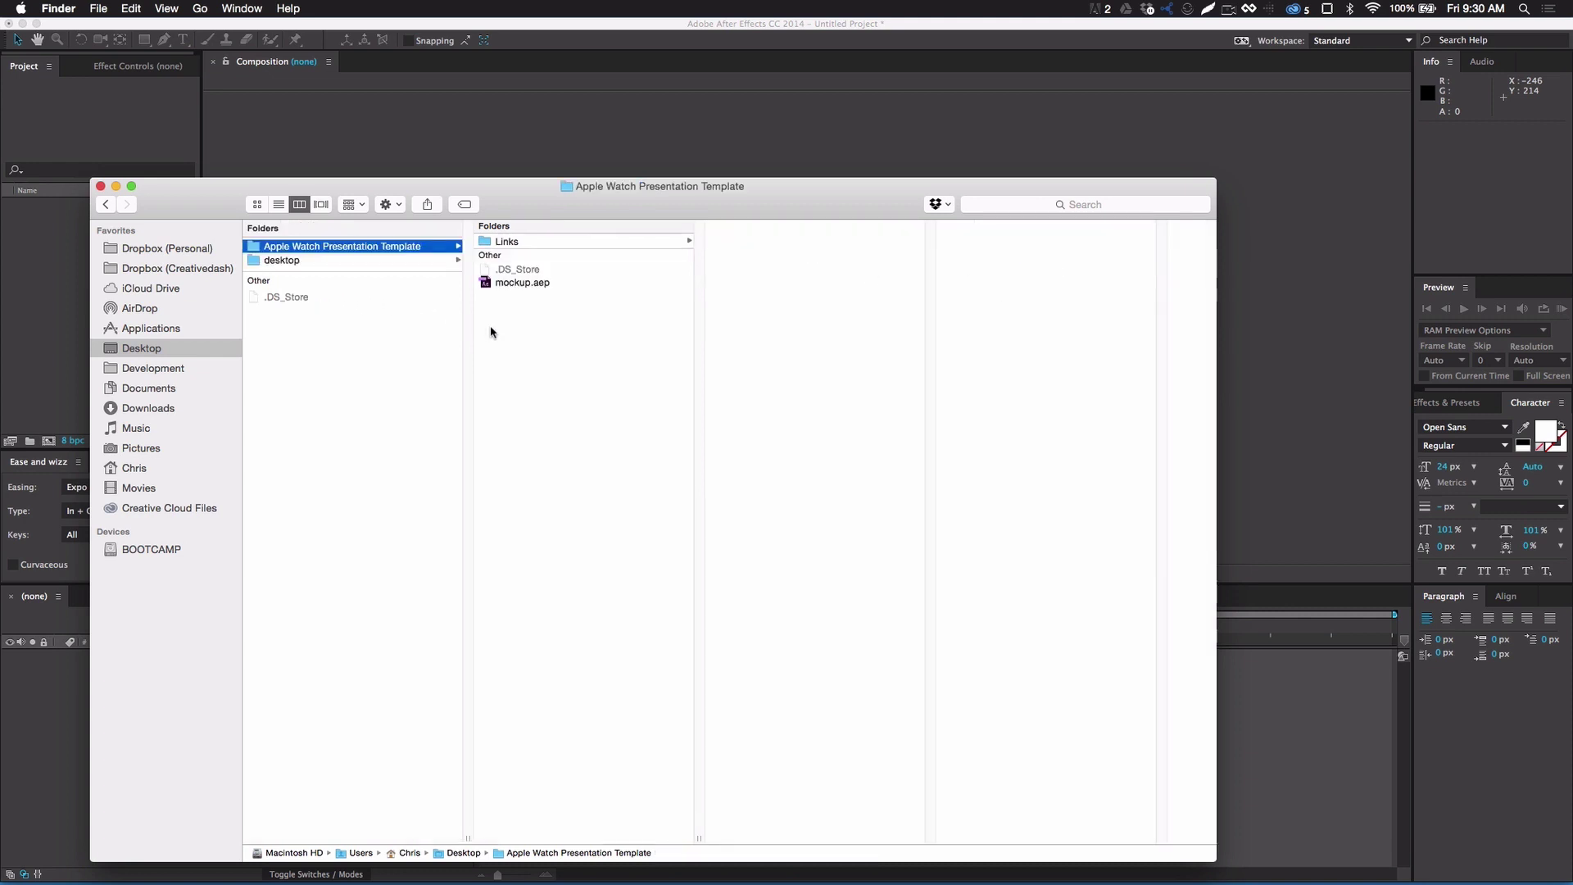
{"action": "double_click", "coordinate": [521, 281]}
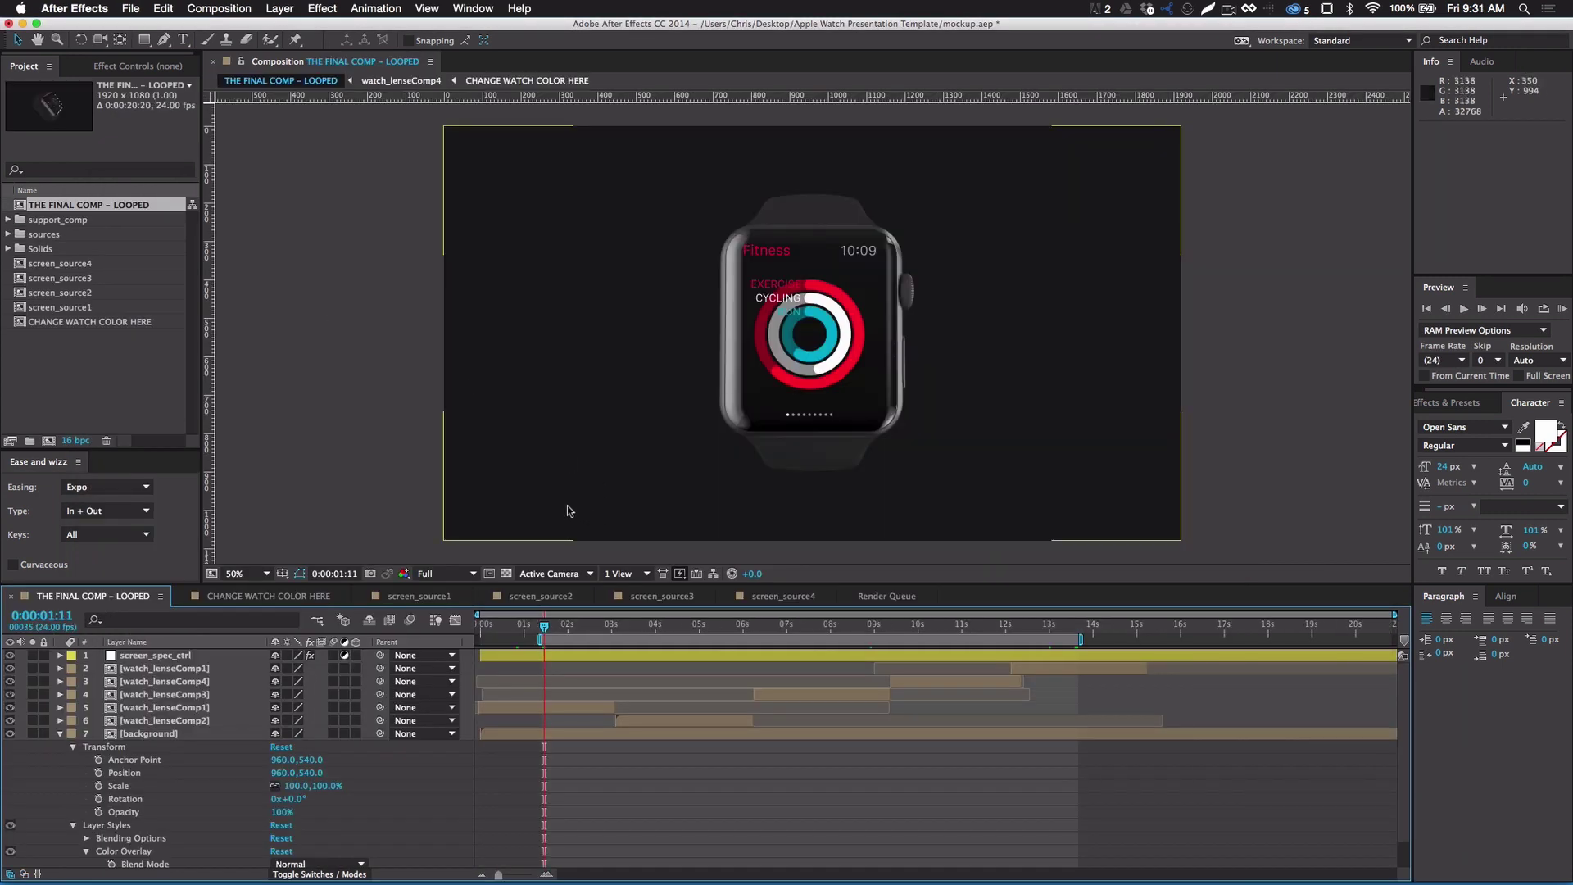
{"action": "left_click", "coordinate": [683, 573]}
{"action": "left_click", "coordinate": [710, 592]}
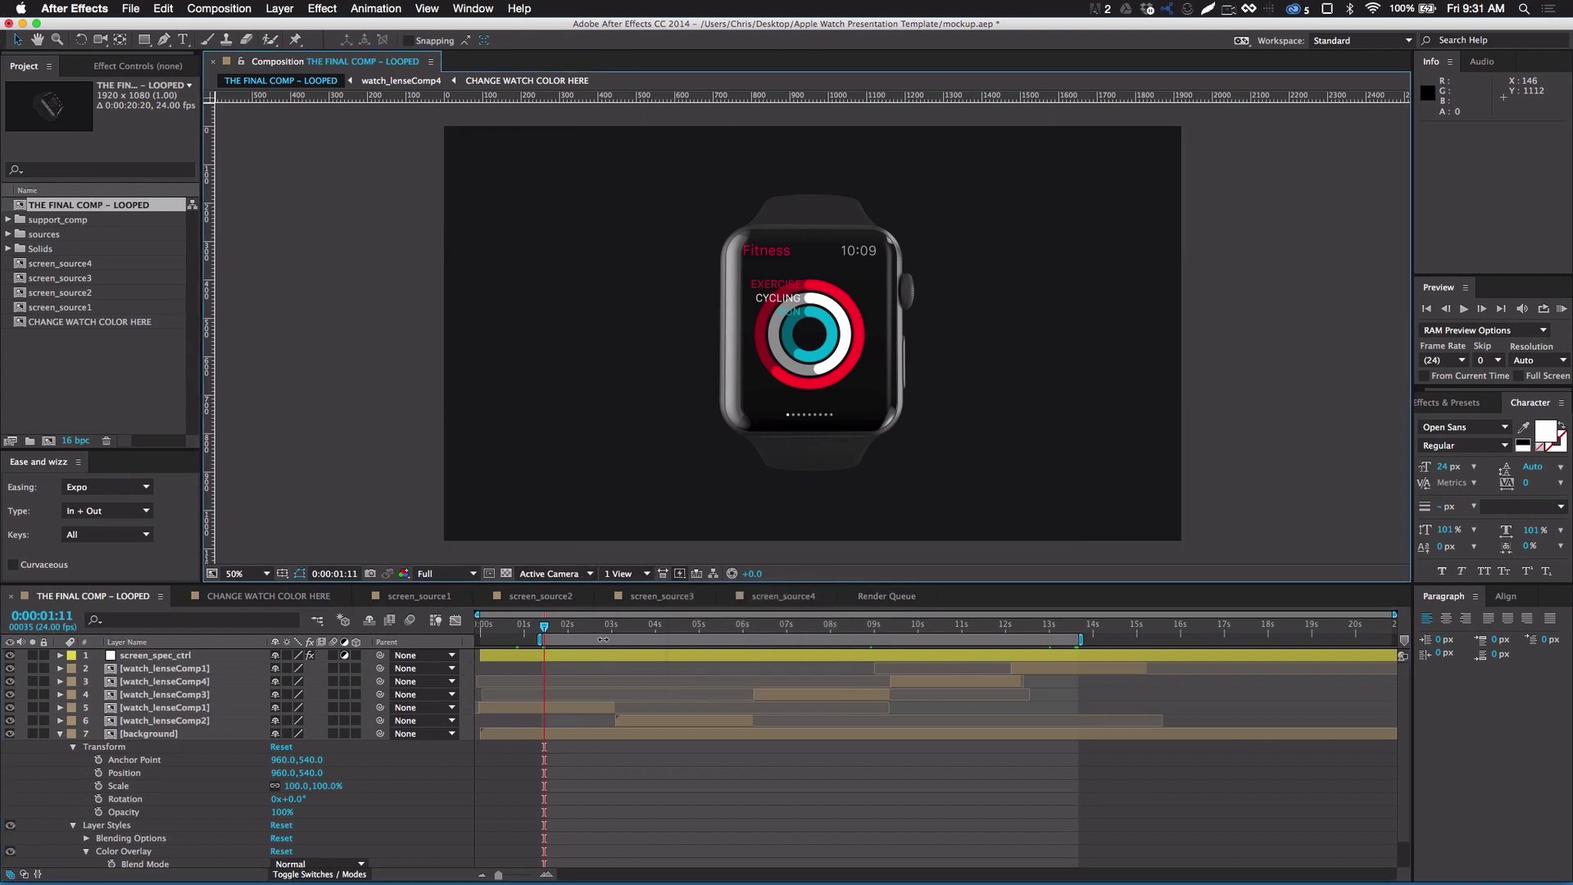
{"action": "left_click", "coordinate": [438, 574]}
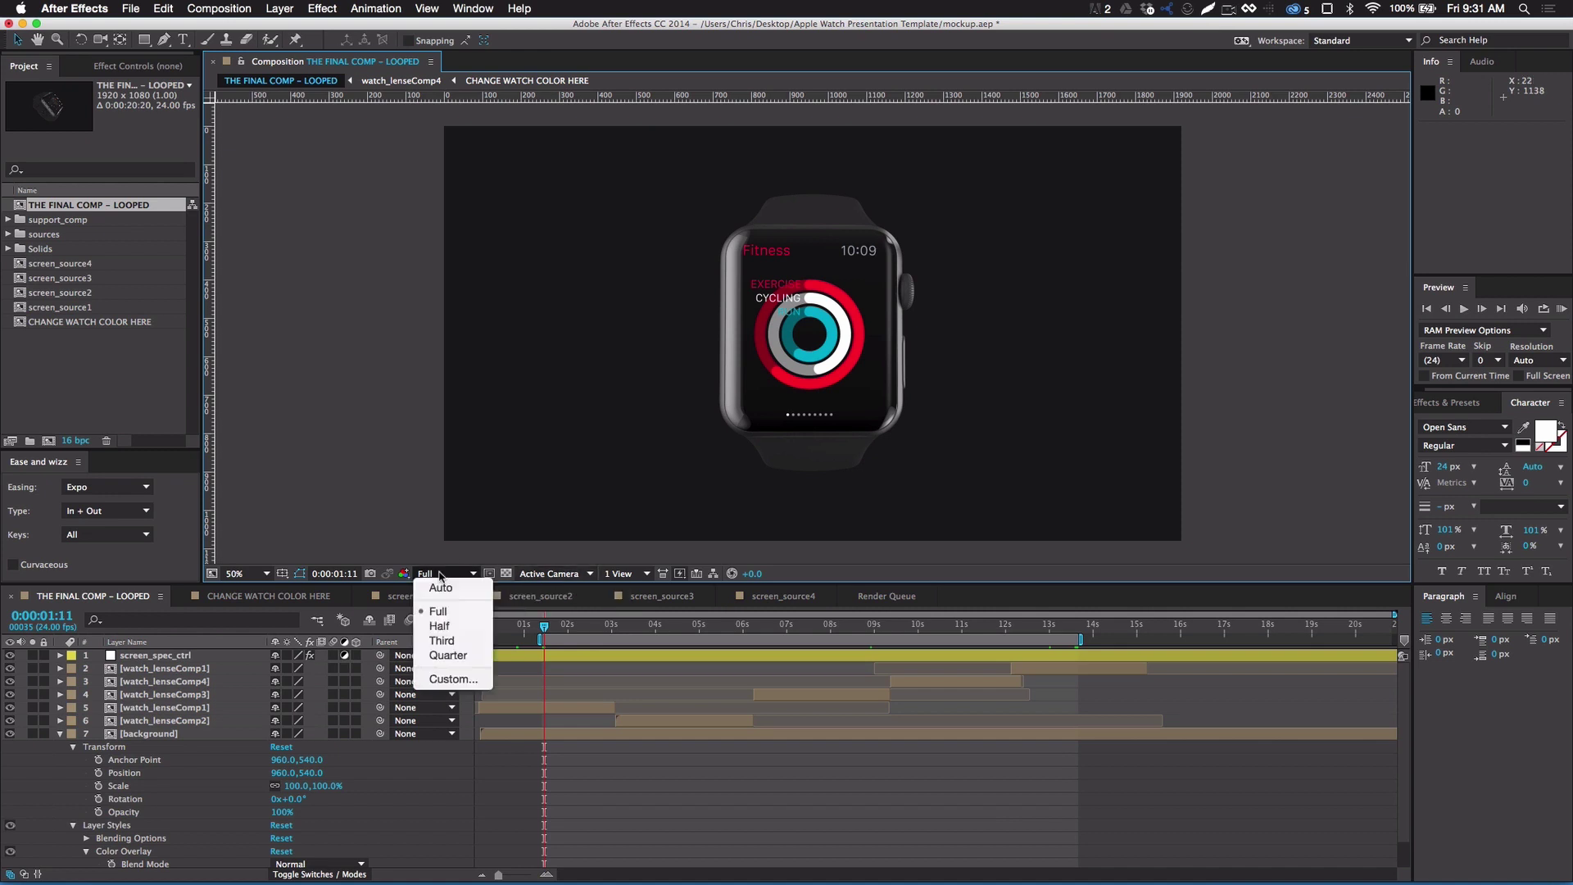
{"action": "left_click", "coordinate": [443, 641]}
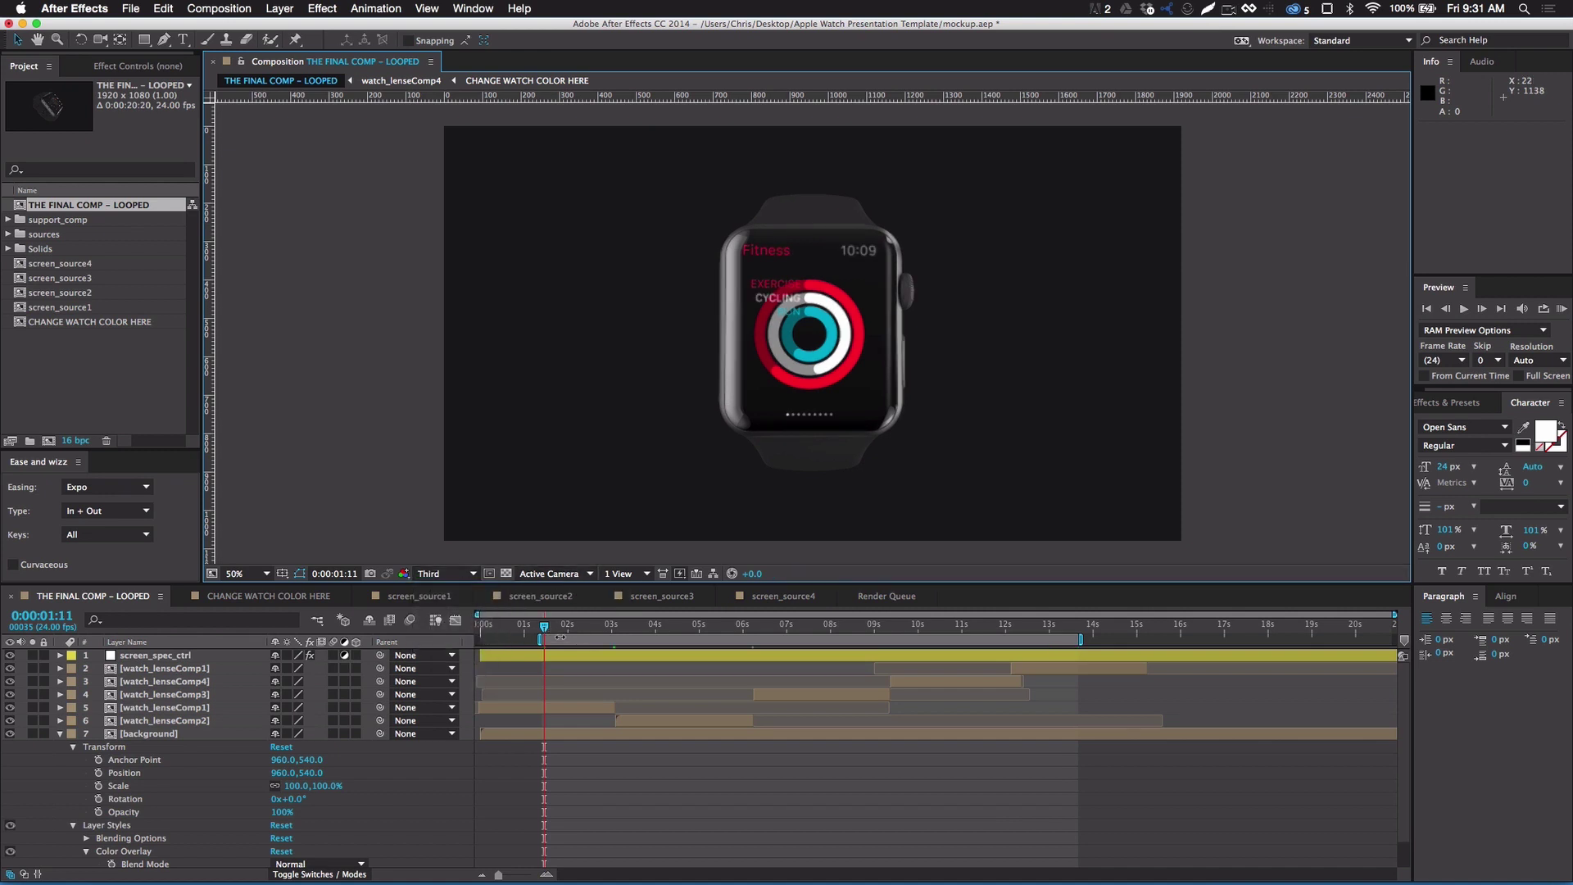
Scrub through THE FINAL COMP – LOOPED timeline to examine the watch animation and its loop
{"action": "left_click_drag", "start_coordinate": [560, 627], "coordinate": [981, 632]}
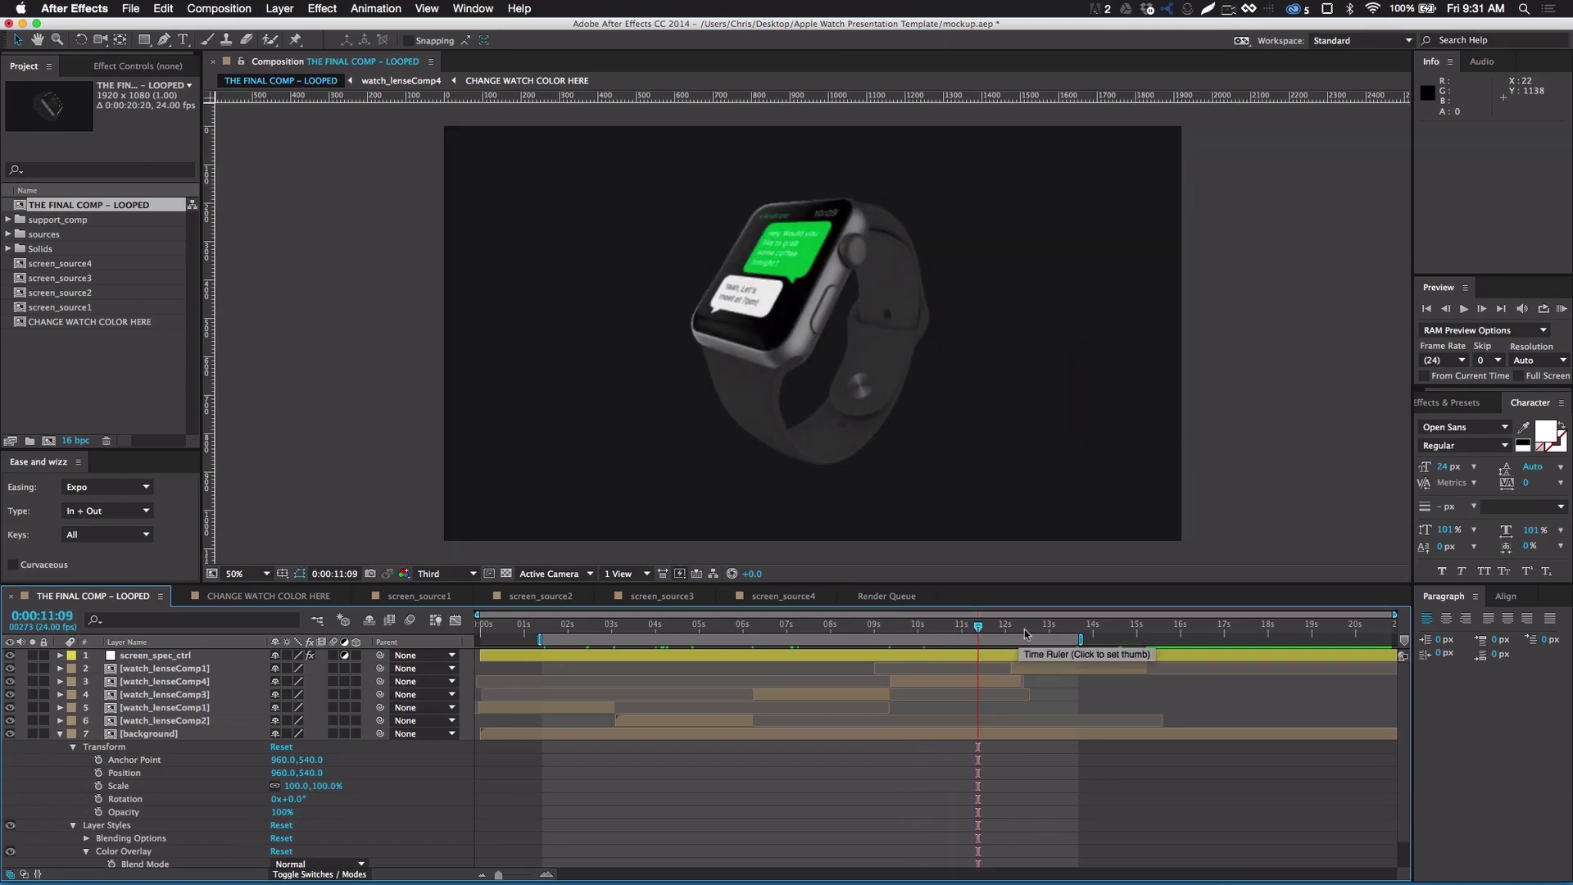
{"action": "mouse_move", "coordinate": [1048, 627]}
{"action": "left_mouse_down"}
{"action": "mouse_move", "coordinate": [1009, 629]}
{"action": "mouse_move", "coordinate": [1058, 630]}
{"action": "left_mouse_up"}
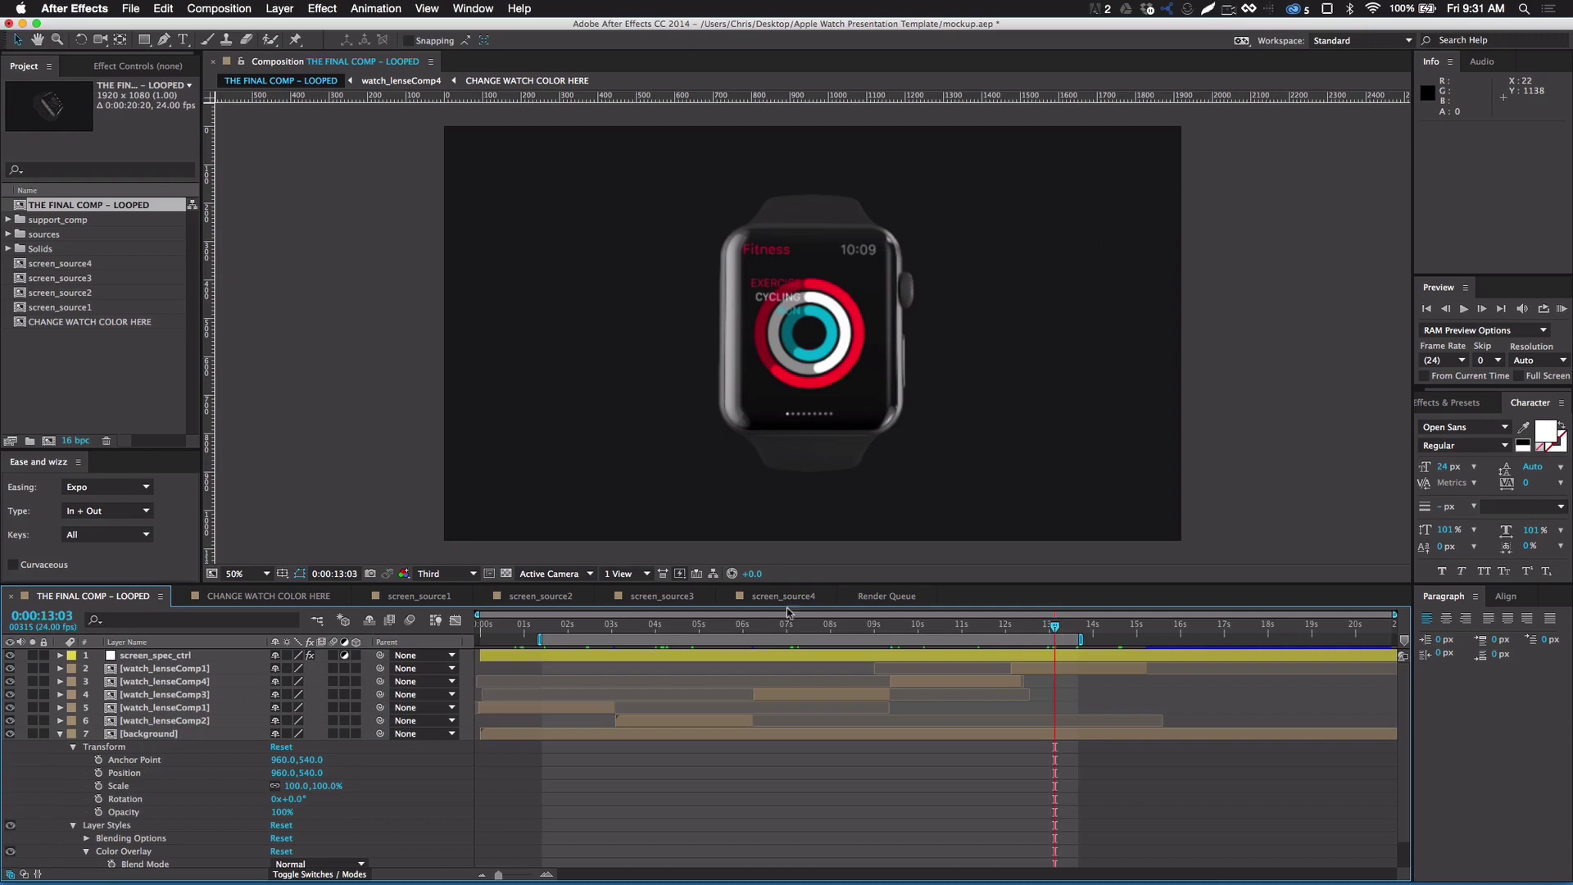
{"action": "left_click", "coordinate": [543, 627]}
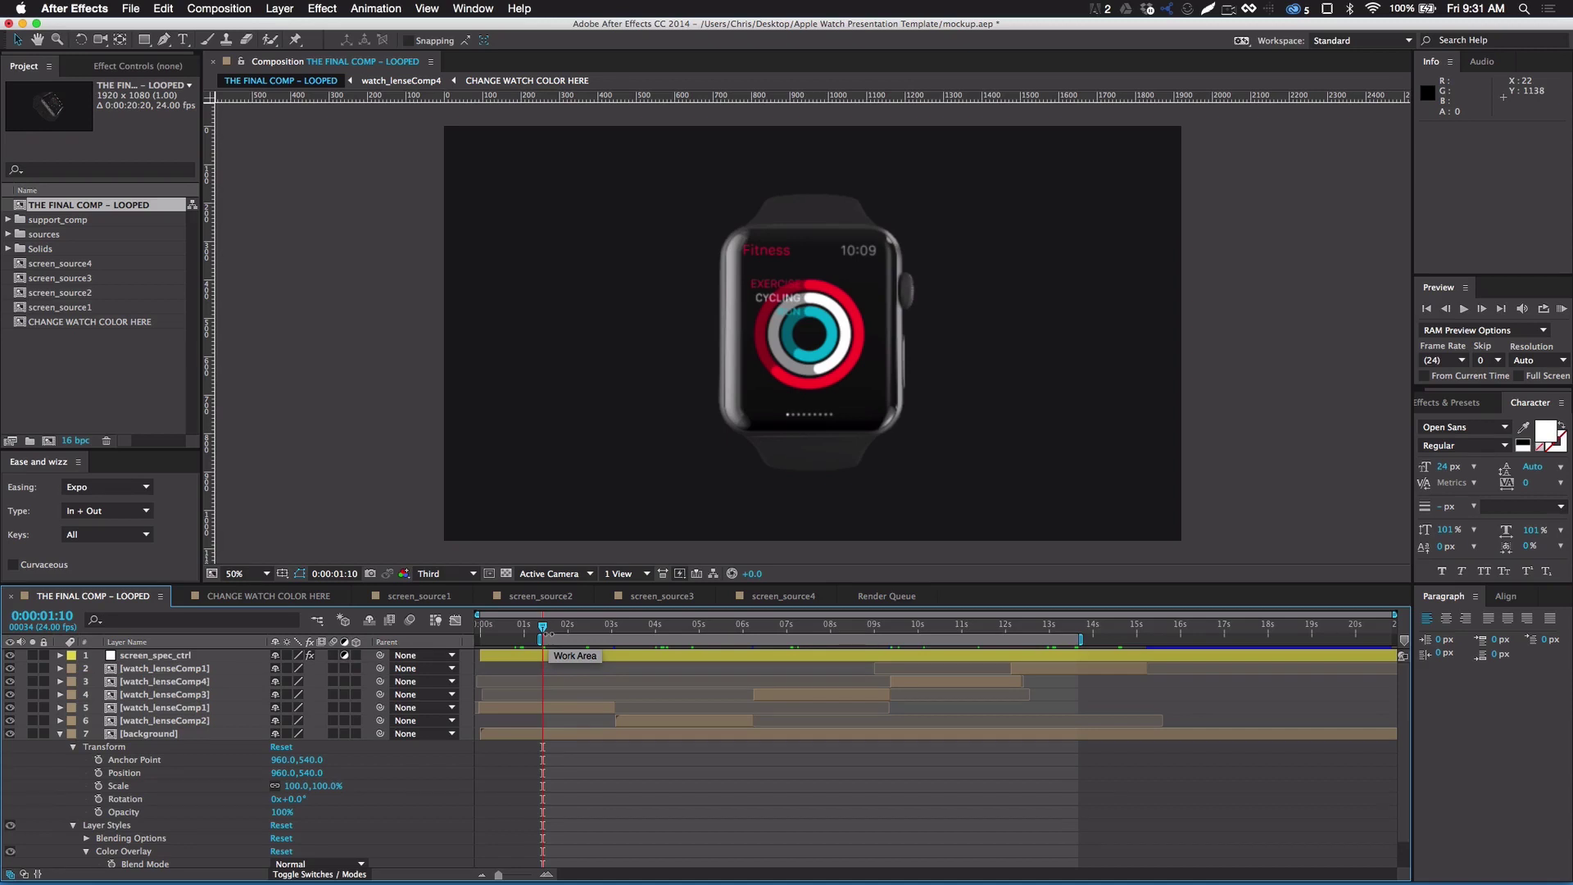
{"action": "left_click_drag", "start_coordinate": [542, 627], "coordinate": [770, 637]}
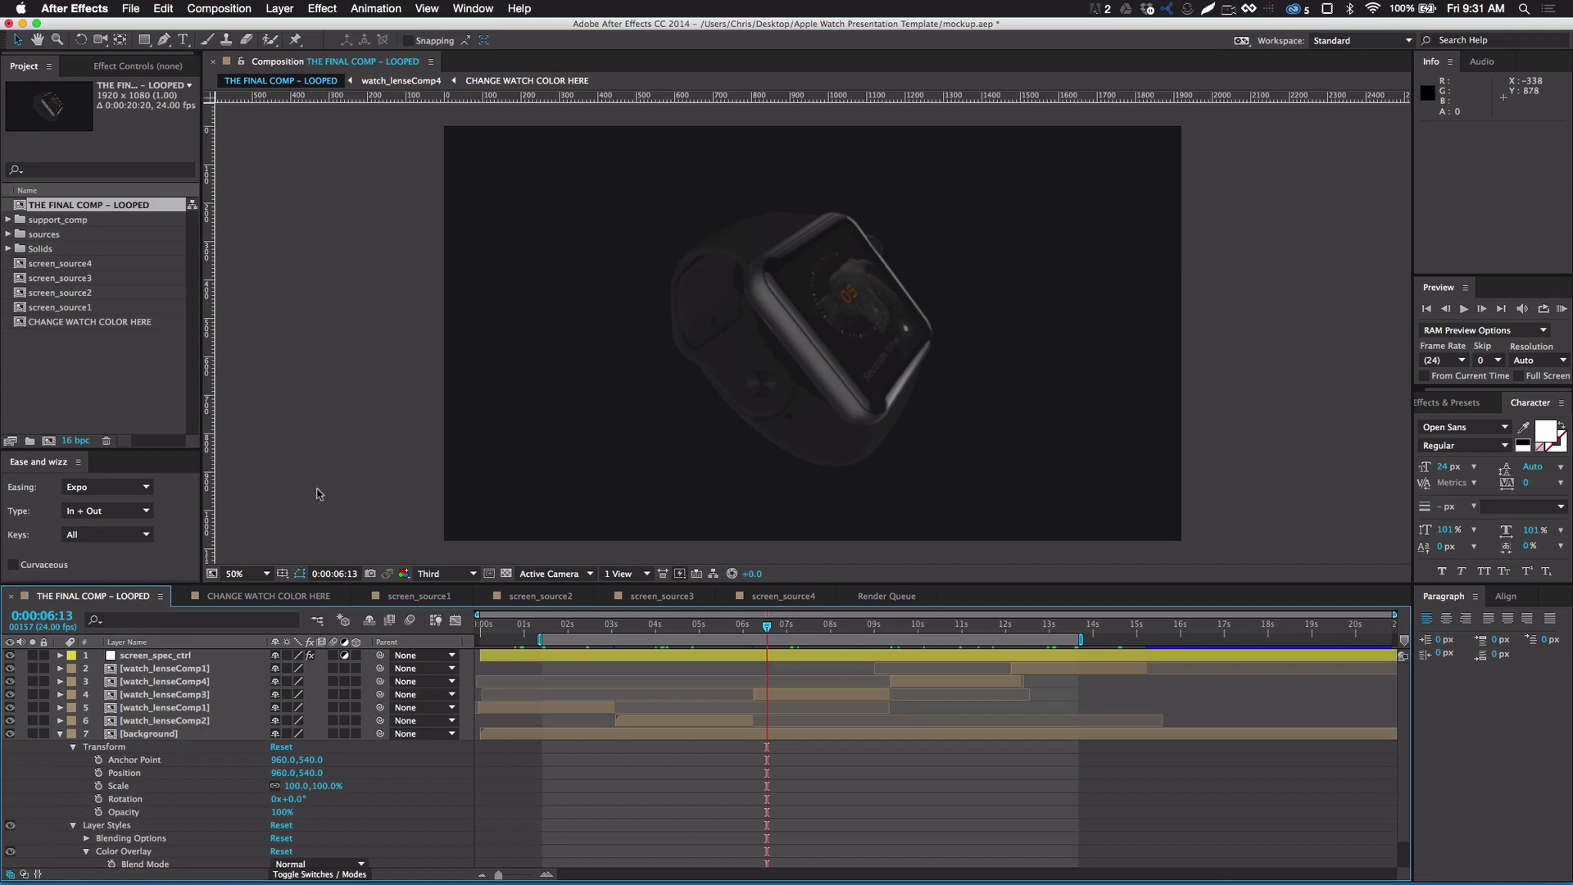
In the CHANGE WATCH COLOR HERE comp, preview the Blue, Green, Red, White and Chrome layers one at a time, then show Black again
{"action": "left_click", "coordinate": [301, 598]}
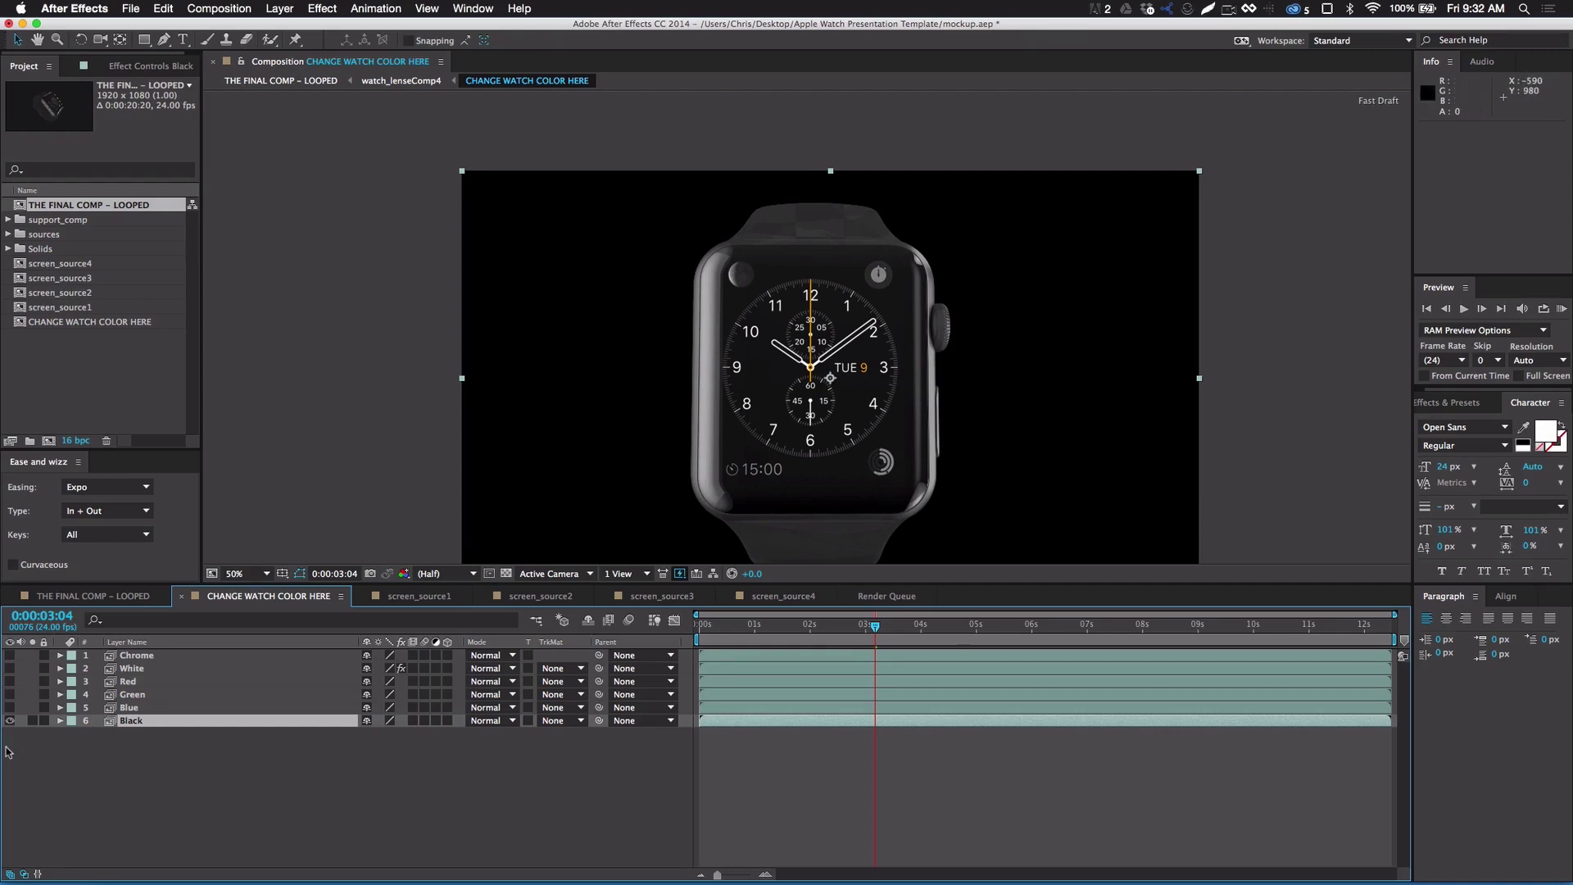
{"action": "left_click", "coordinate": [10, 720]}
{"action": "left_click", "coordinate": [10, 707]}
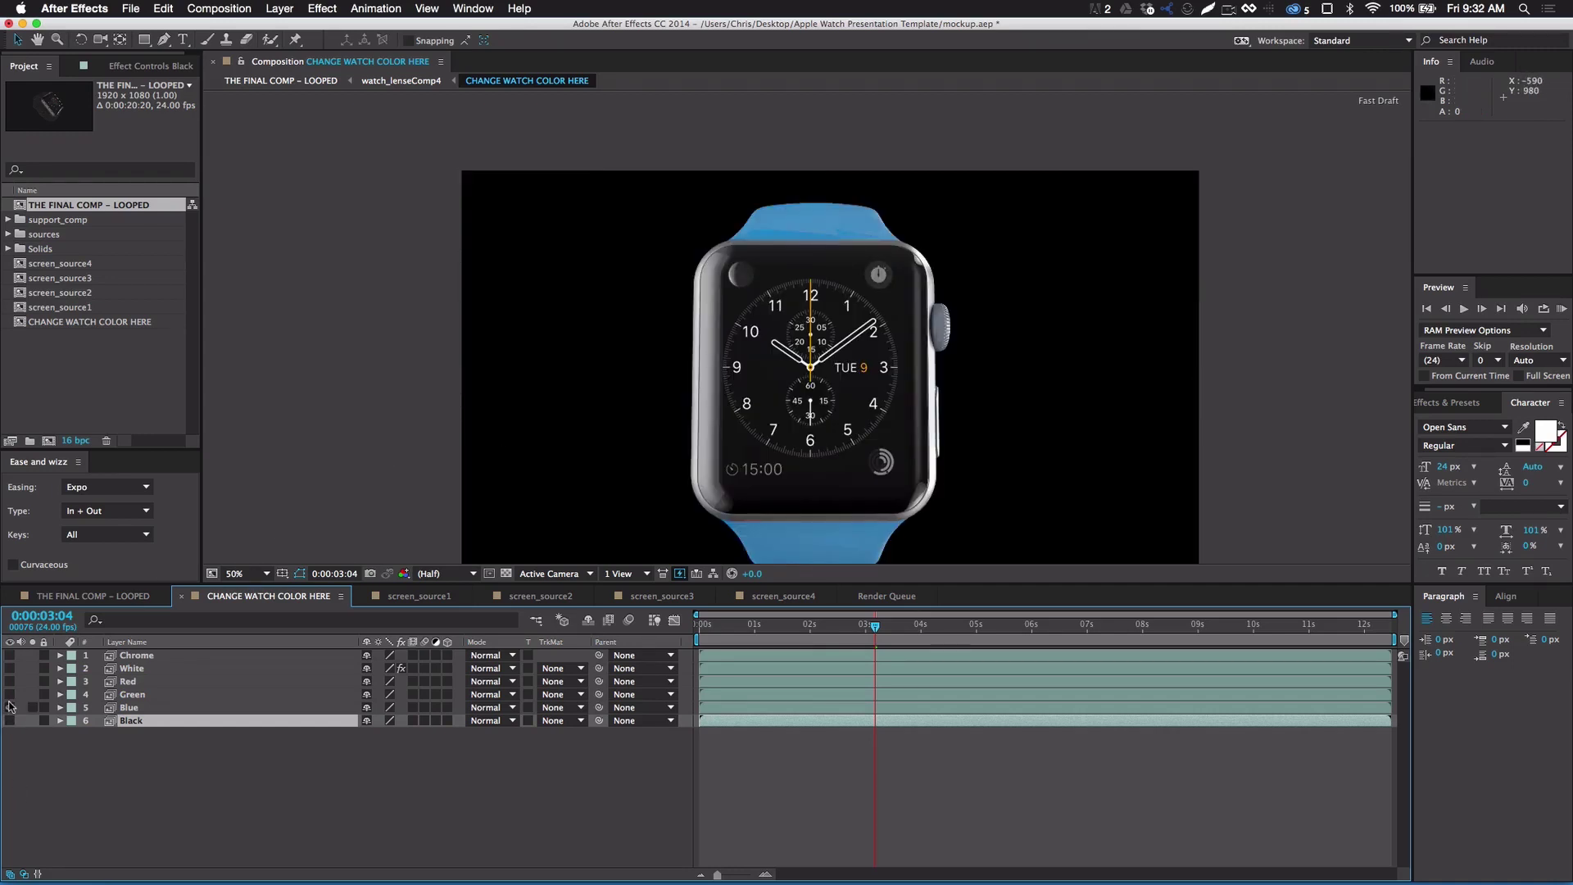
{"action": "left_click", "coordinate": [10, 707]}
{"action": "left_click", "coordinate": [11, 694]}
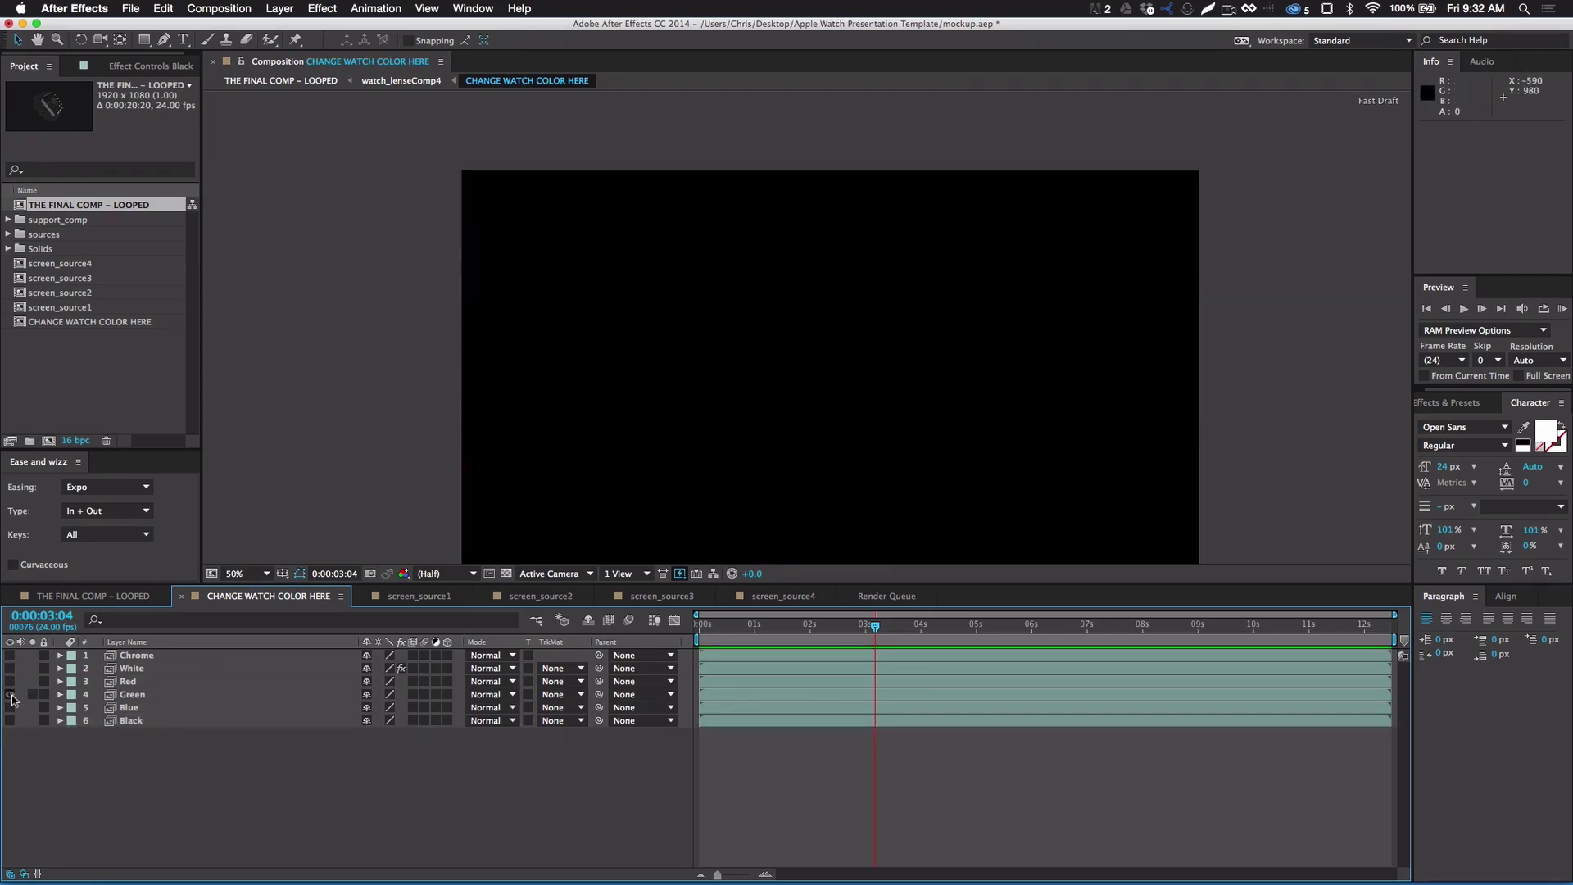
{"action": "left_click", "coordinate": [10, 694]}
{"action": "left_click", "coordinate": [10, 681]}
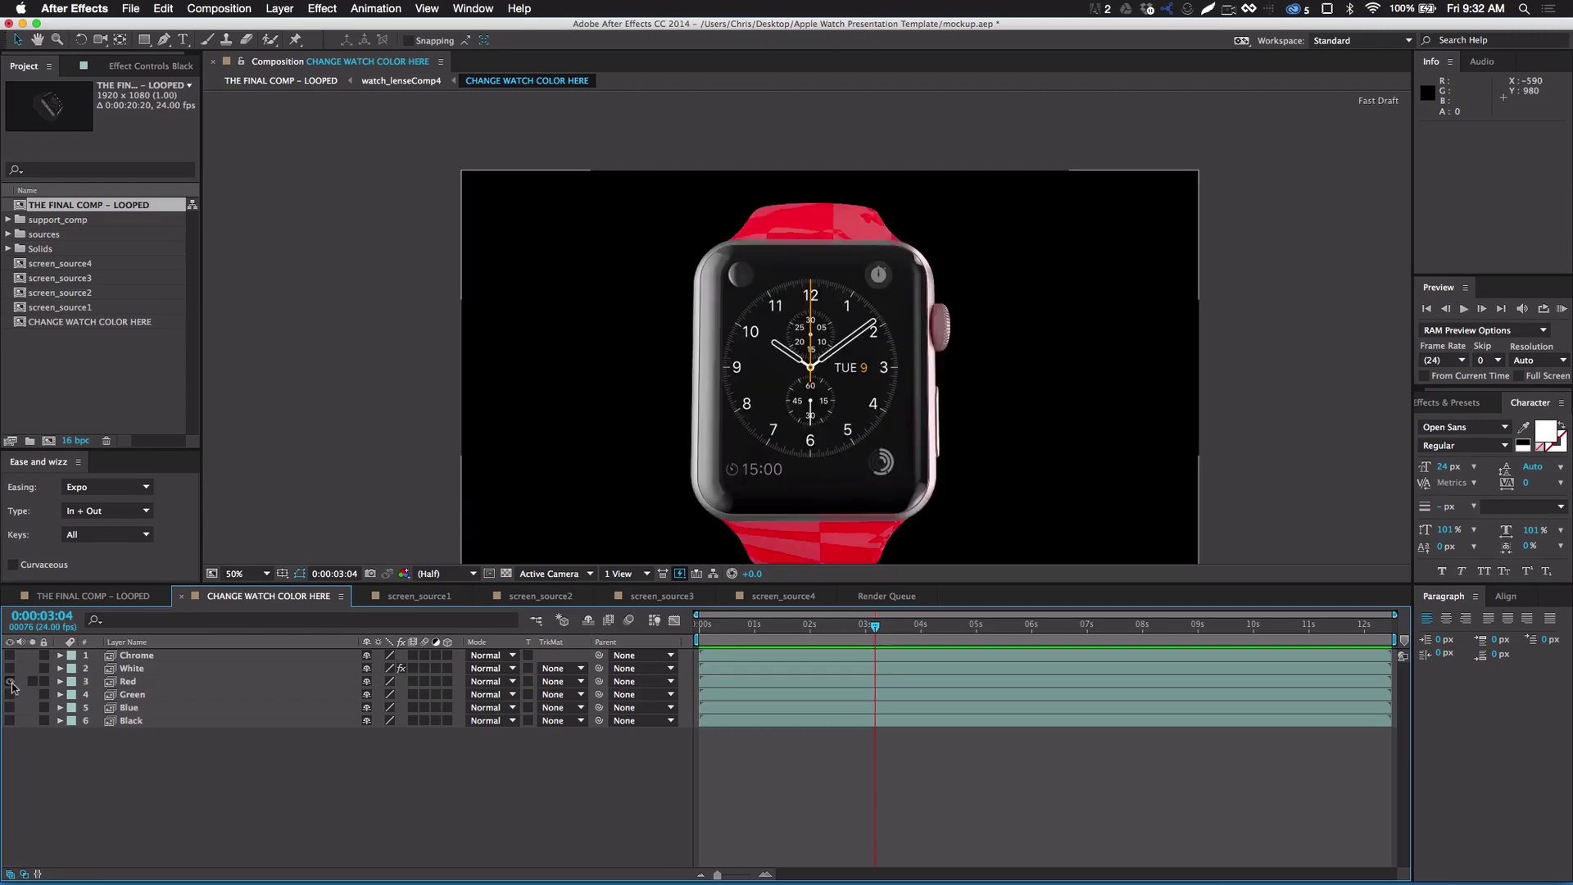
{"action": "left_click", "coordinate": [12, 681]}
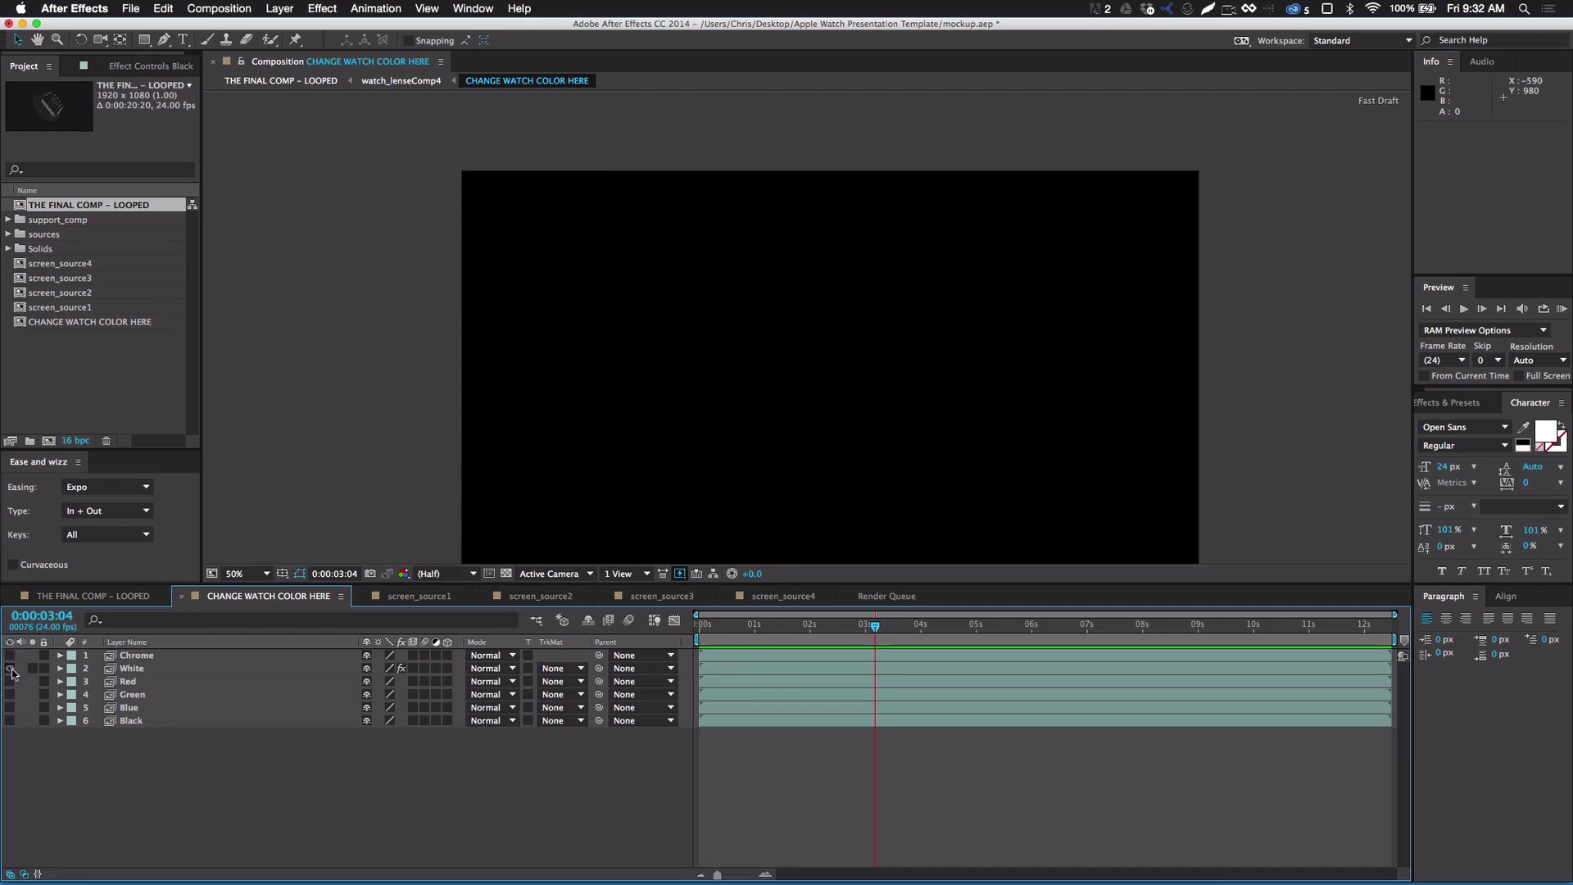
{"action": "left_click", "coordinate": [10, 667]}
{"action": "left_click", "coordinate": [9, 668]}
{"action": "left_click", "coordinate": [10, 655]}
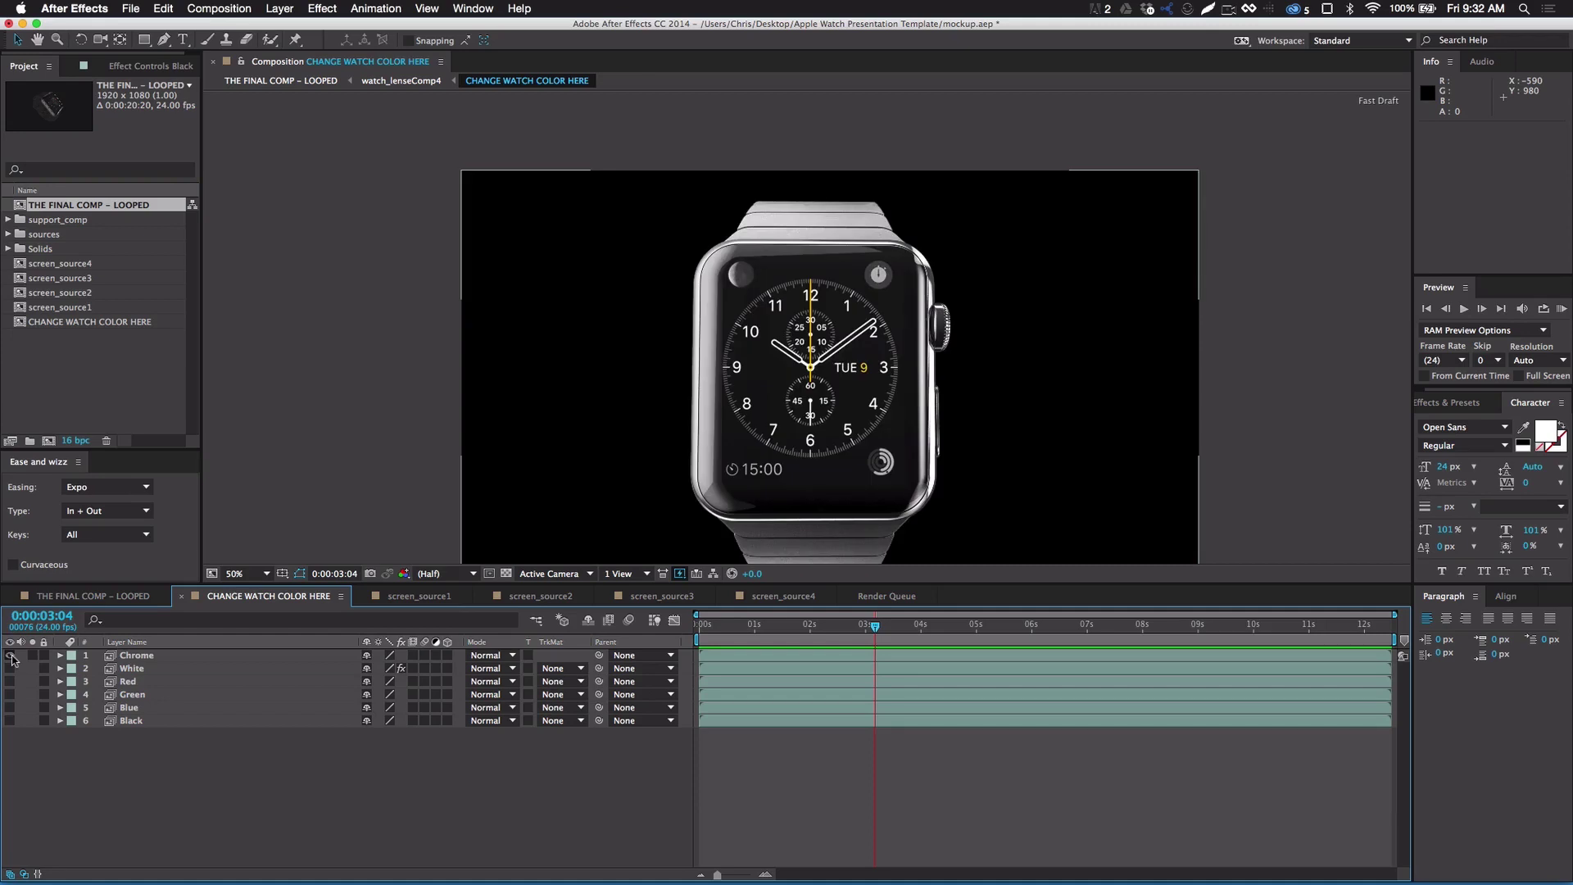
{"action": "left_click", "coordinate": [10, 654]}
{"action": "left_click", "coordinate": [9, 720]}
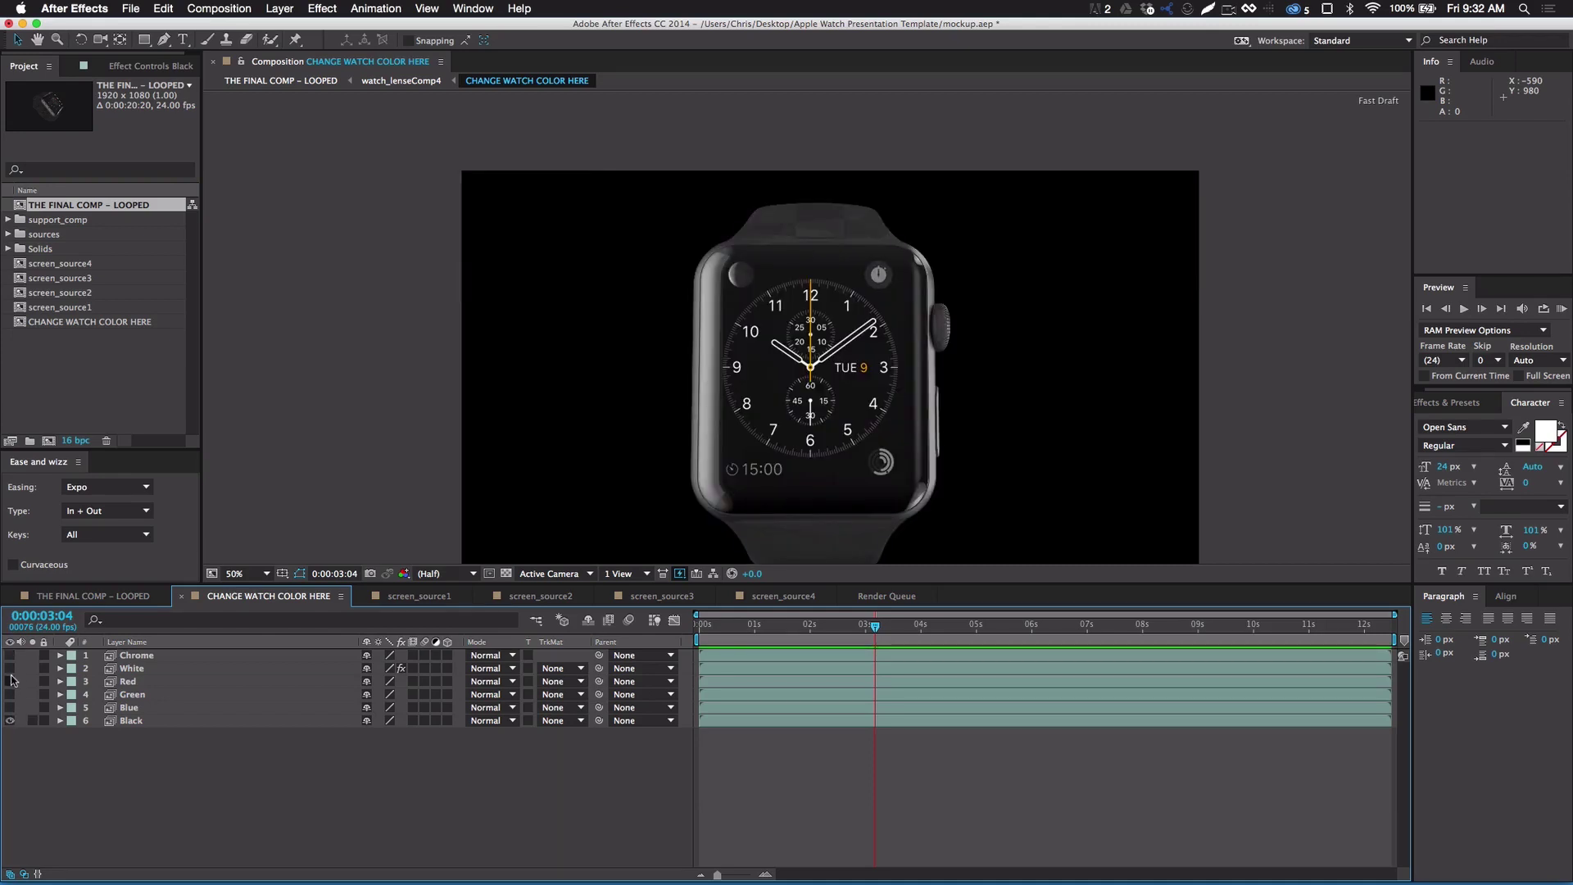
Hide the Black layer, show the Blue layer, and scrub through THE FINAL COMP – LOOPED to check the watch color
{"action": "left_click", "coordinate": [10, 720]}
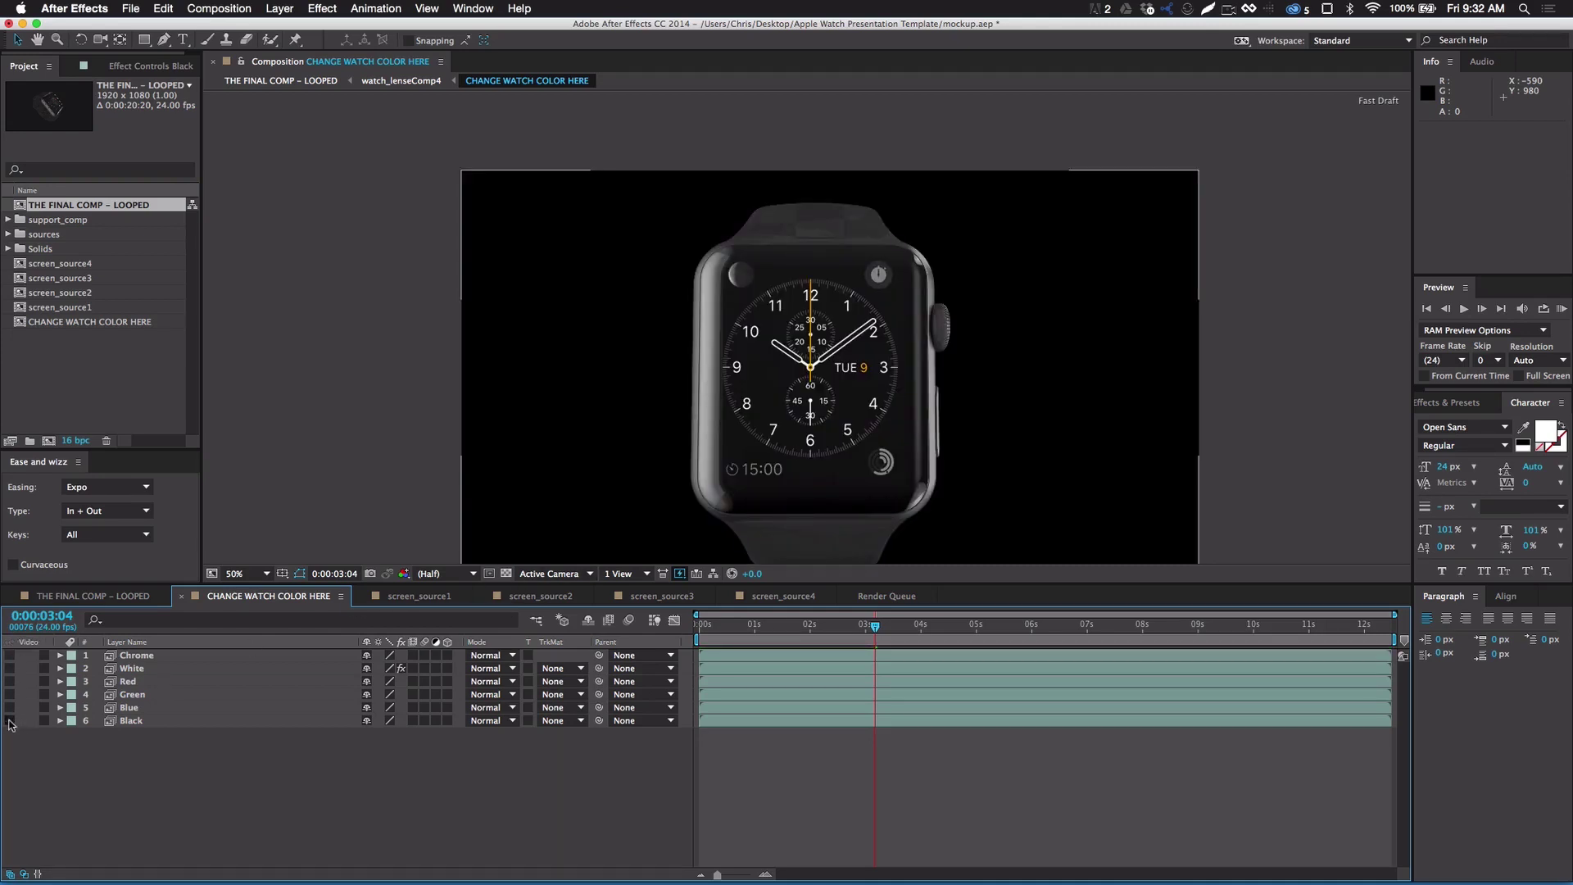
{"action": "left_click", "coordinate": [10, 707]}
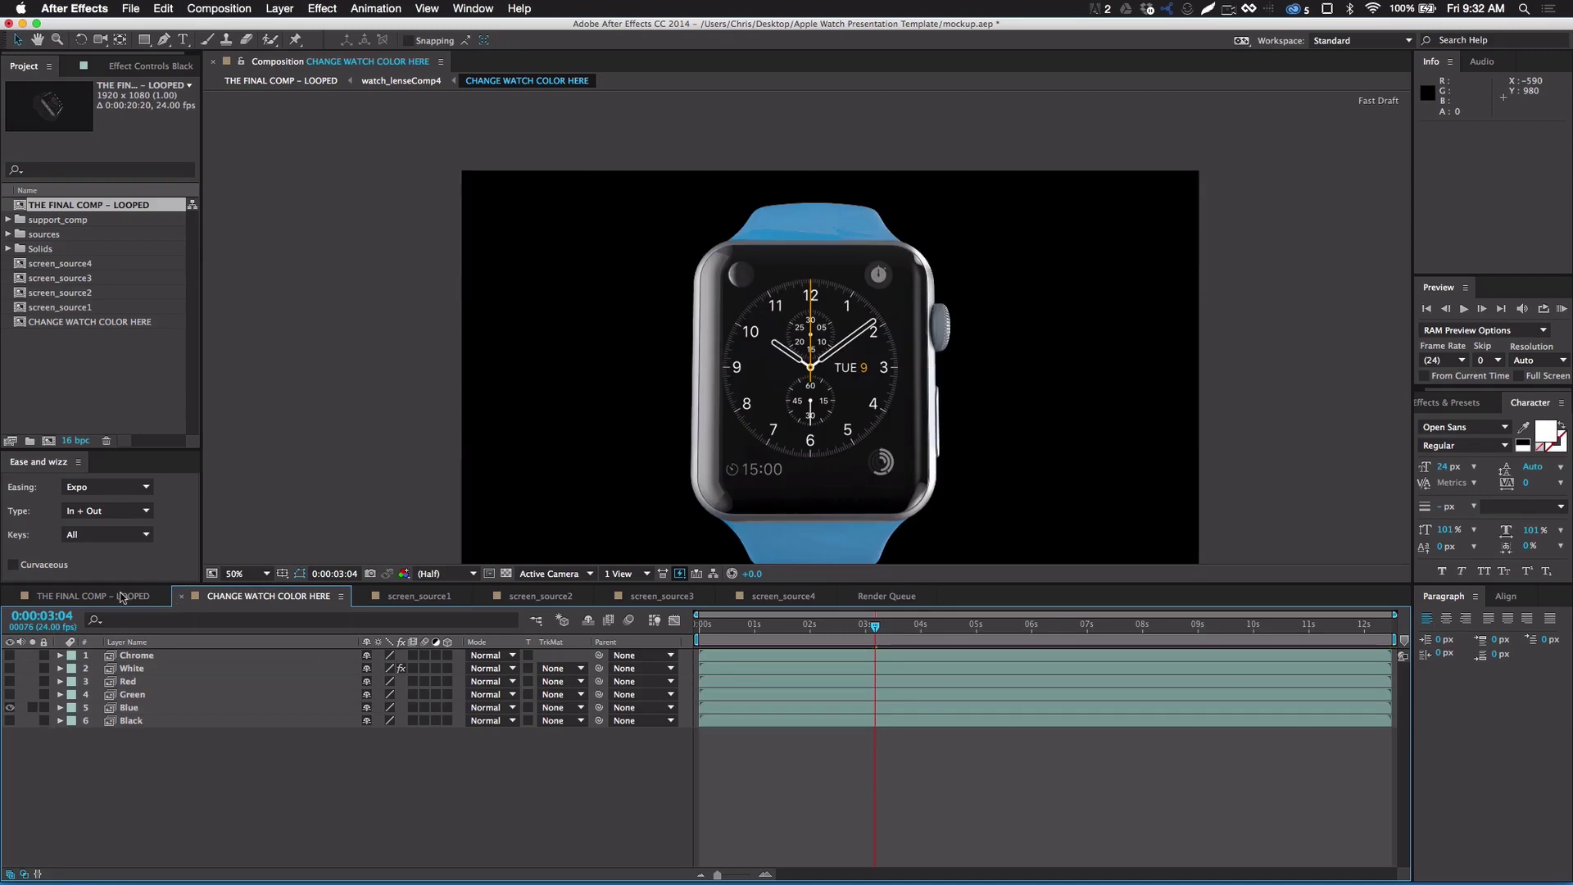
{"action": "left_click", "coordinate": [121, 597]}
{"action": "left_click", "coordinate": [584, 631]}
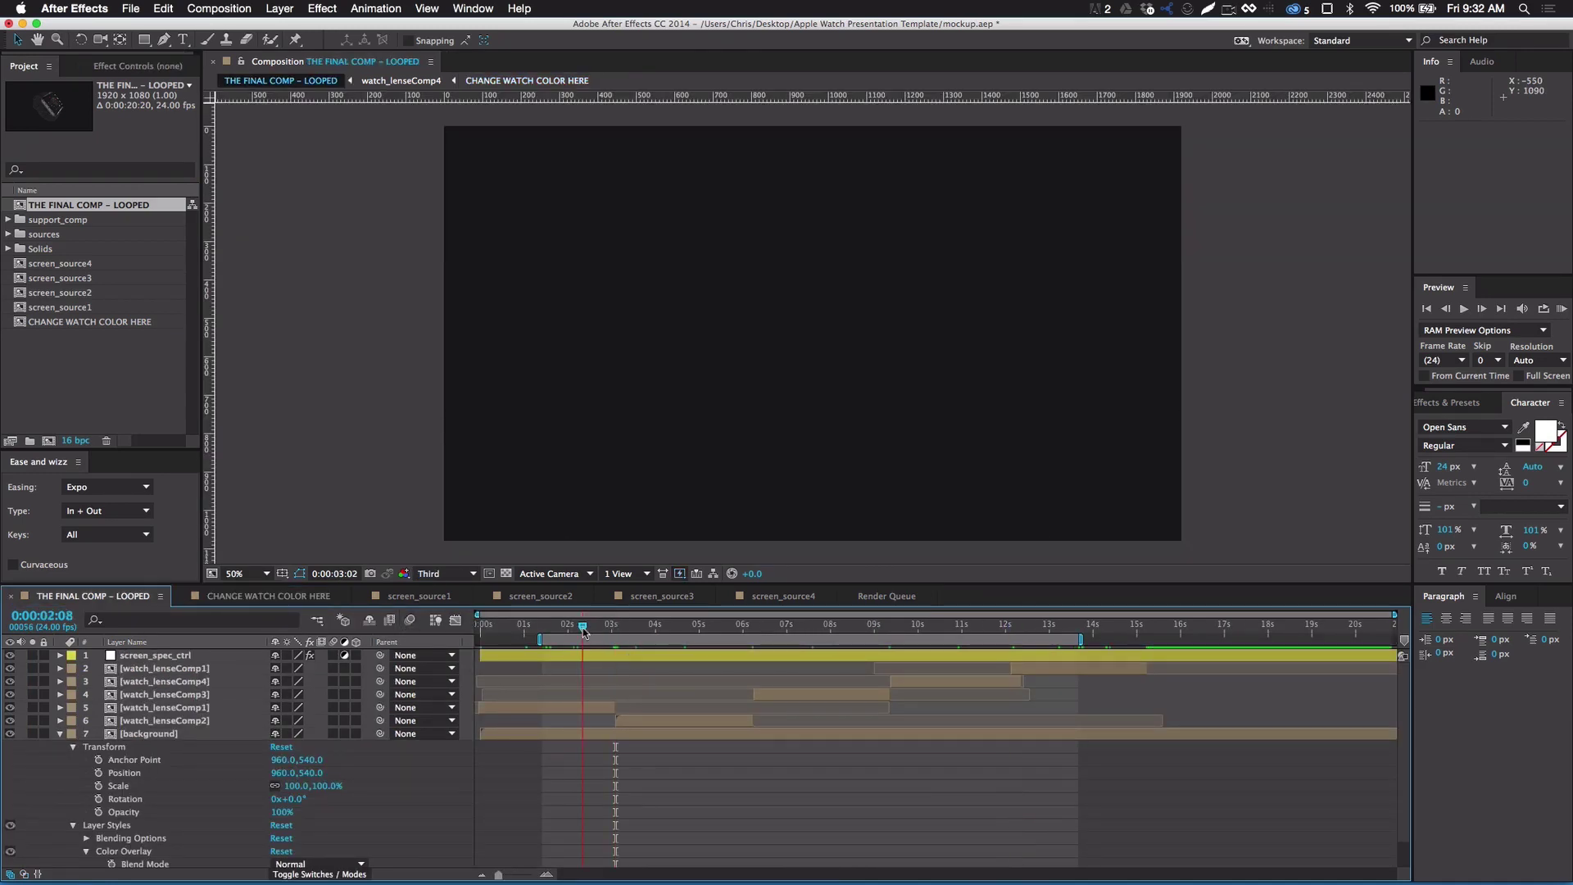
{"action": "left_click_drag", "start_coordinate": [584, 631], "coordinate": [695, 627]}
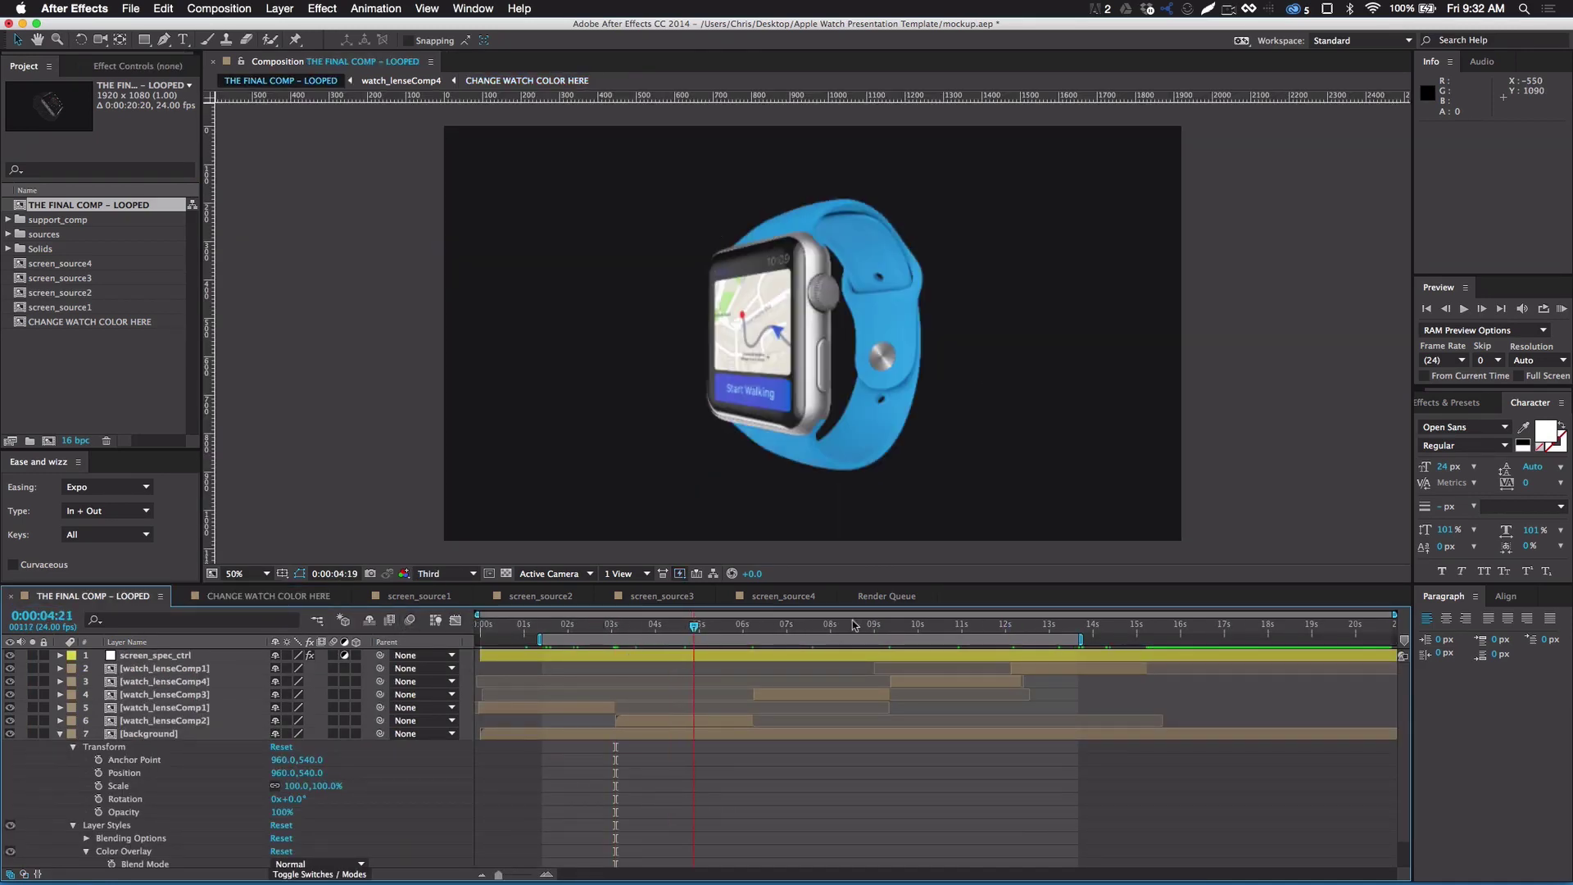
{"action": "left_click_drag", "start_coordinate": [853, 625], "coordinate": [955, 628]}
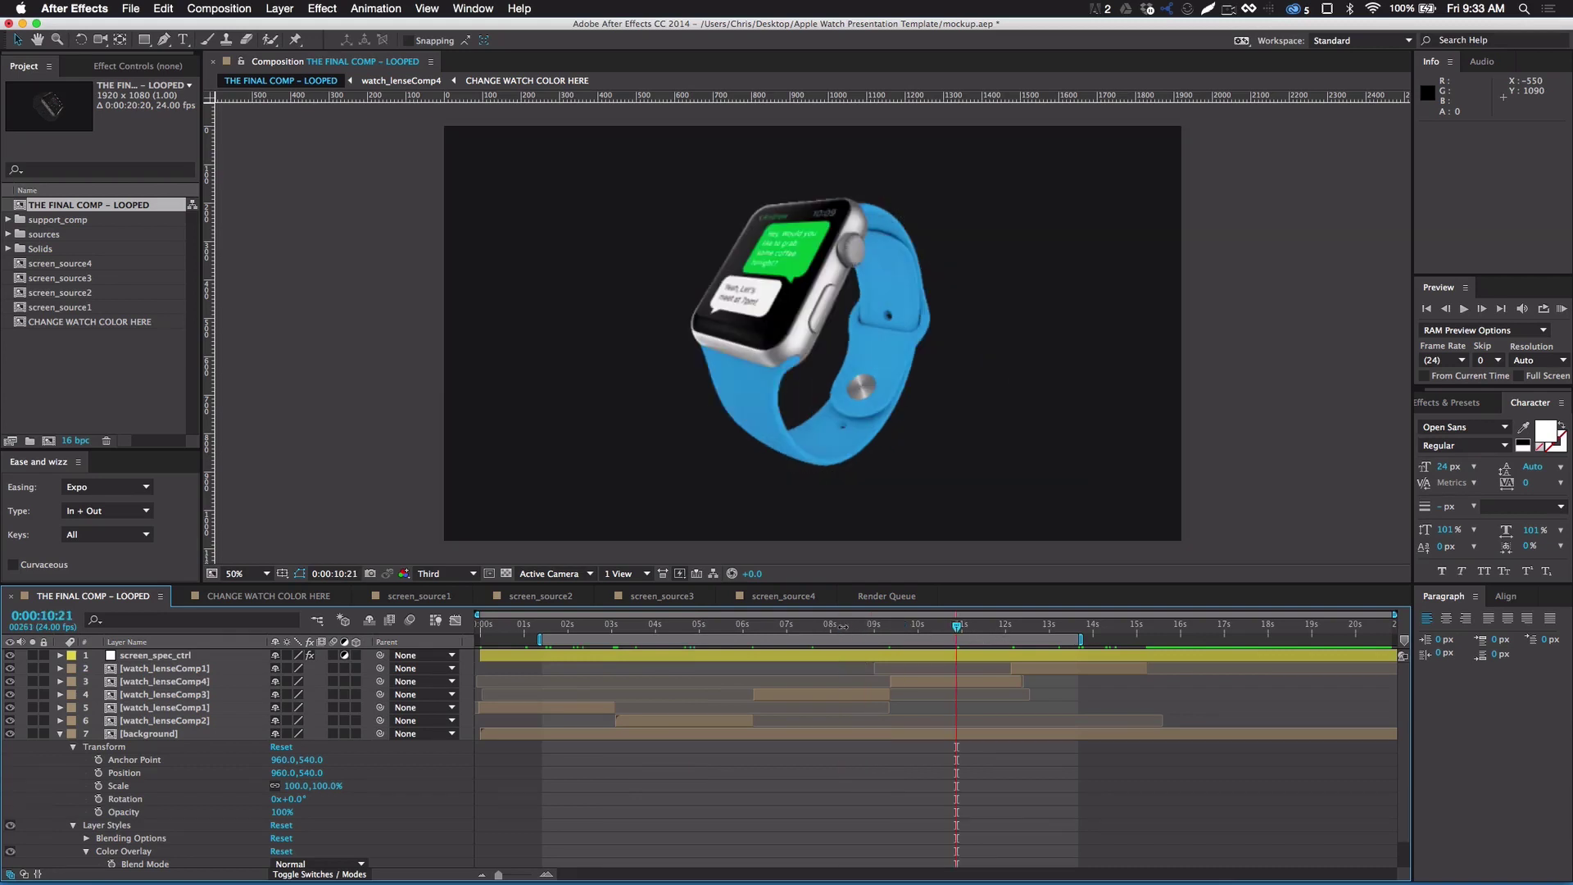
Examine the screen_source1 to screen_source4 comps and the watch color comp, then return to screen_source1
{"action": "left_click", "coordinate": [447, 598]}
{"action": "left_click", "coordinate": [533, 597]}
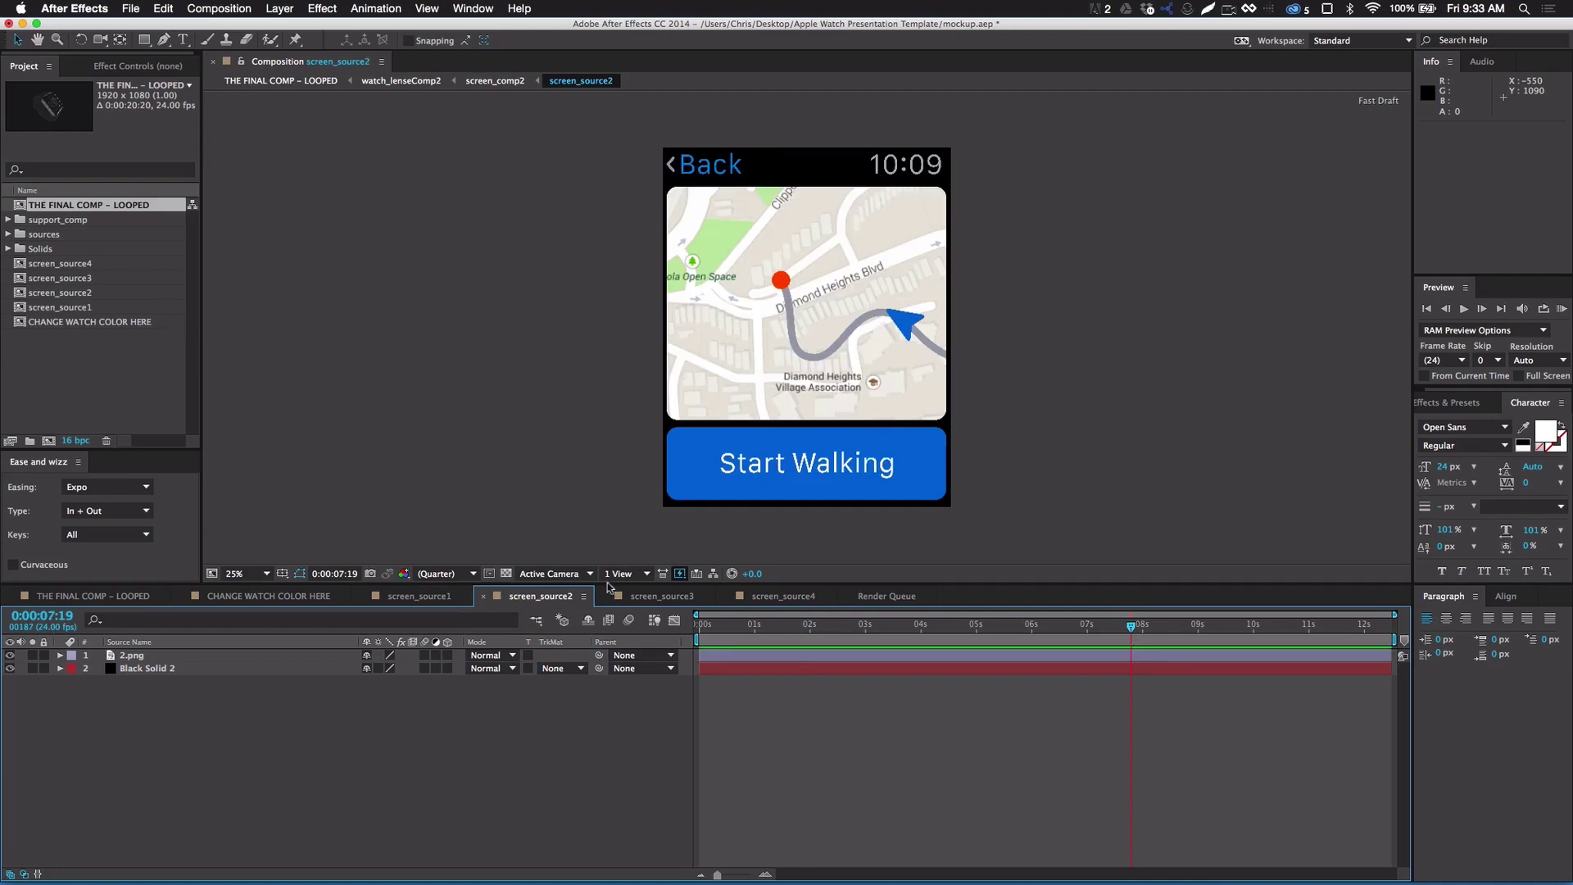
{"action": "left_click", "coordinate": [447, 598]}
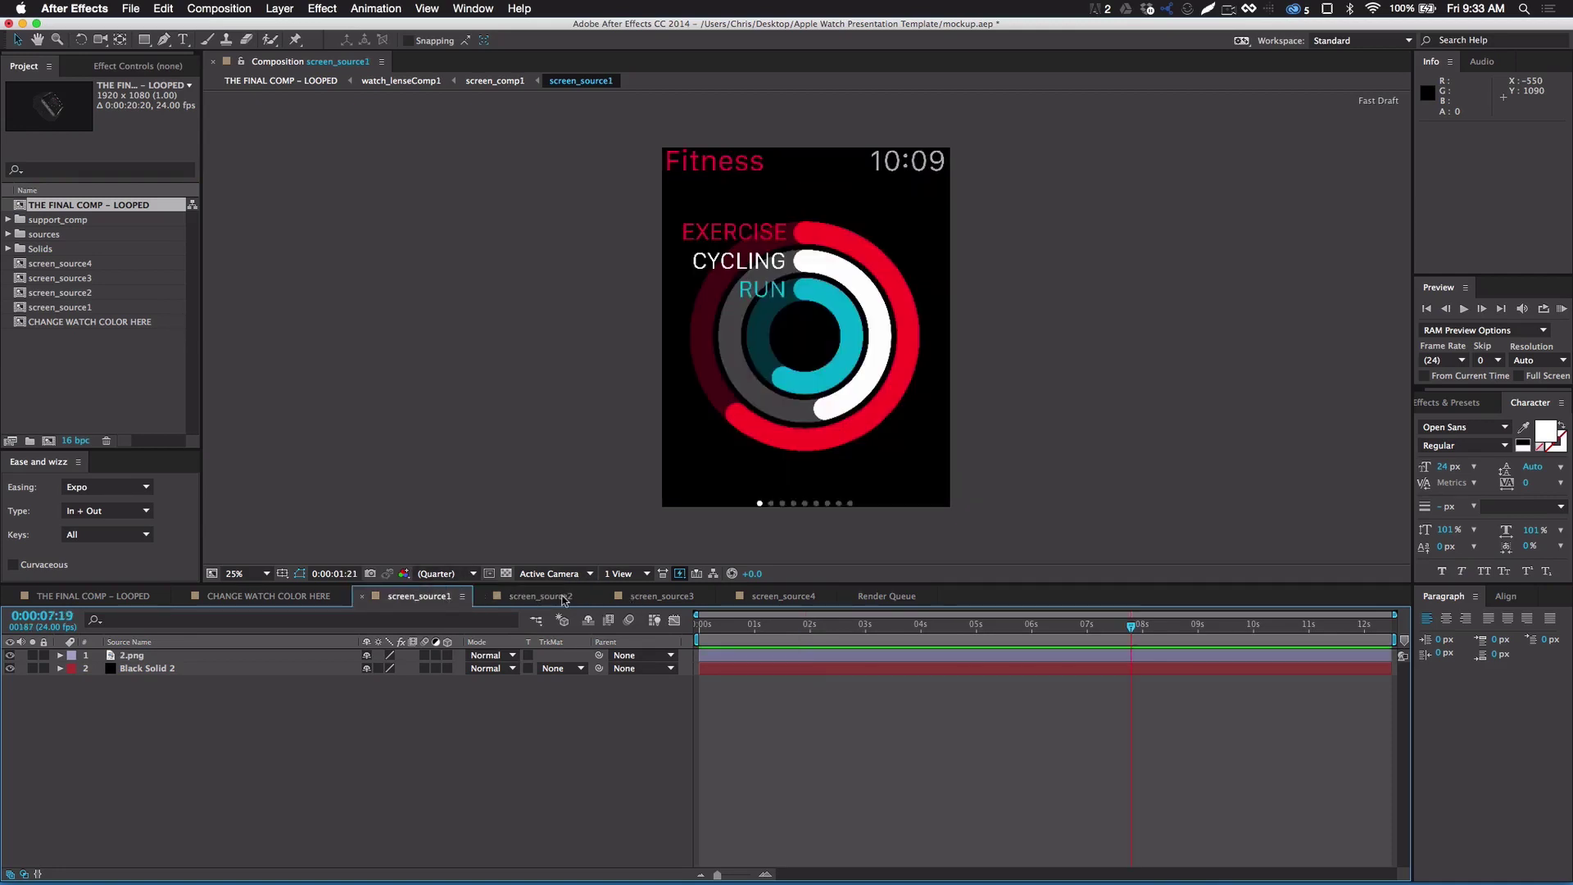
{"action": "left_click", "coordinate": [564, 601]}
{"action": "left_click", "coordinate": [660, 598]}
{"action": "left_click", "coordinate": [779, 597]}
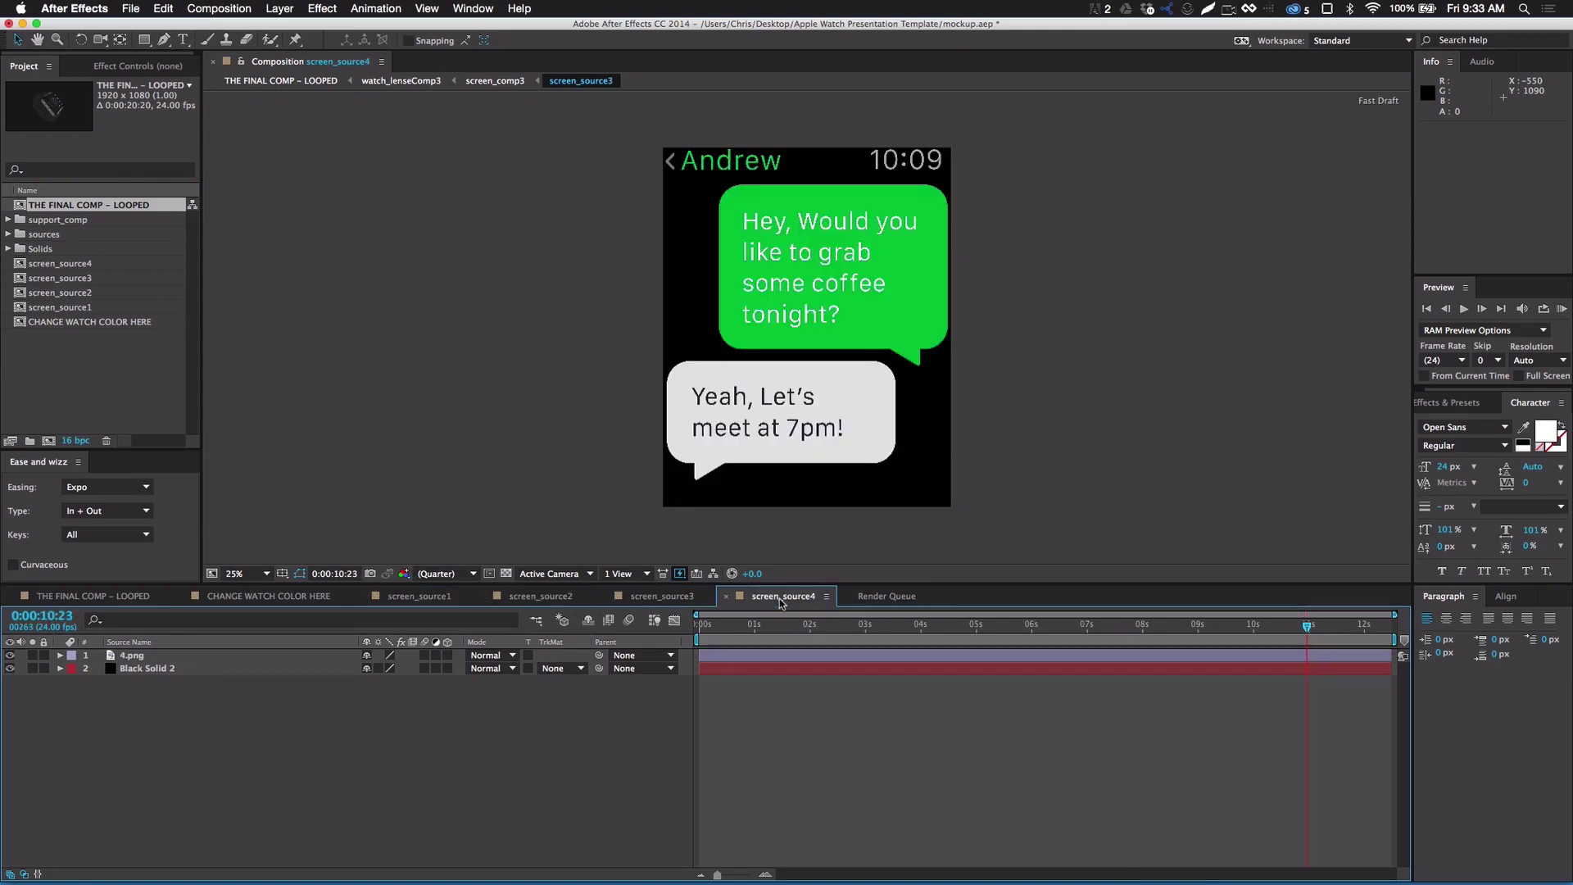
{"action": "left_click", "coordinate": [408, 599]}
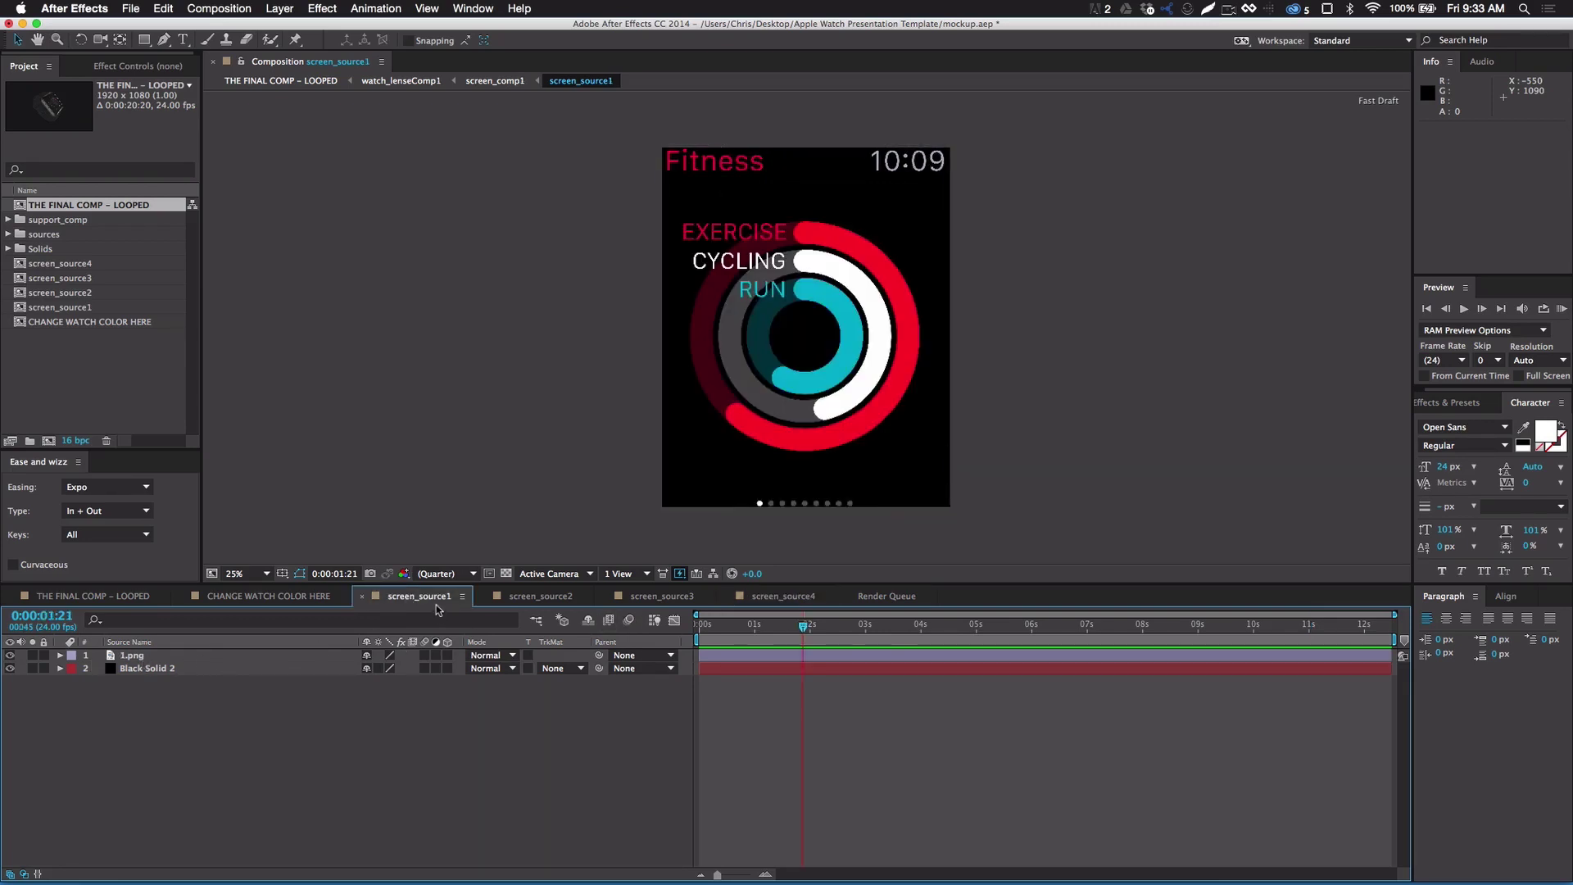
{"action": "left_click", "coordinate": [296, 597]}
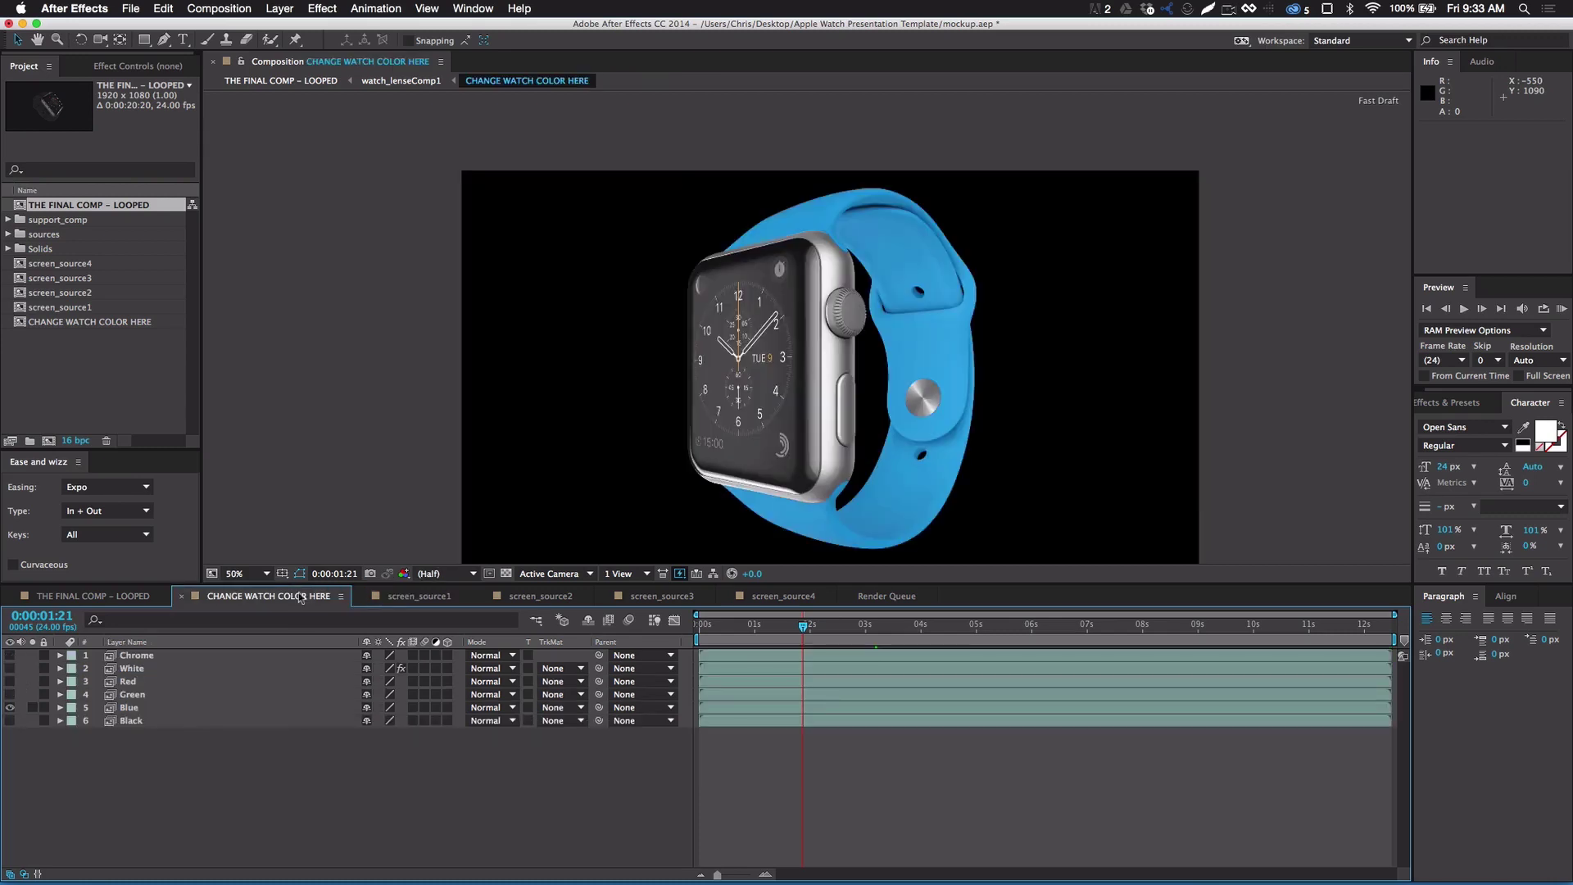
{"action": "left_click", "coordinate": [419, 596]}
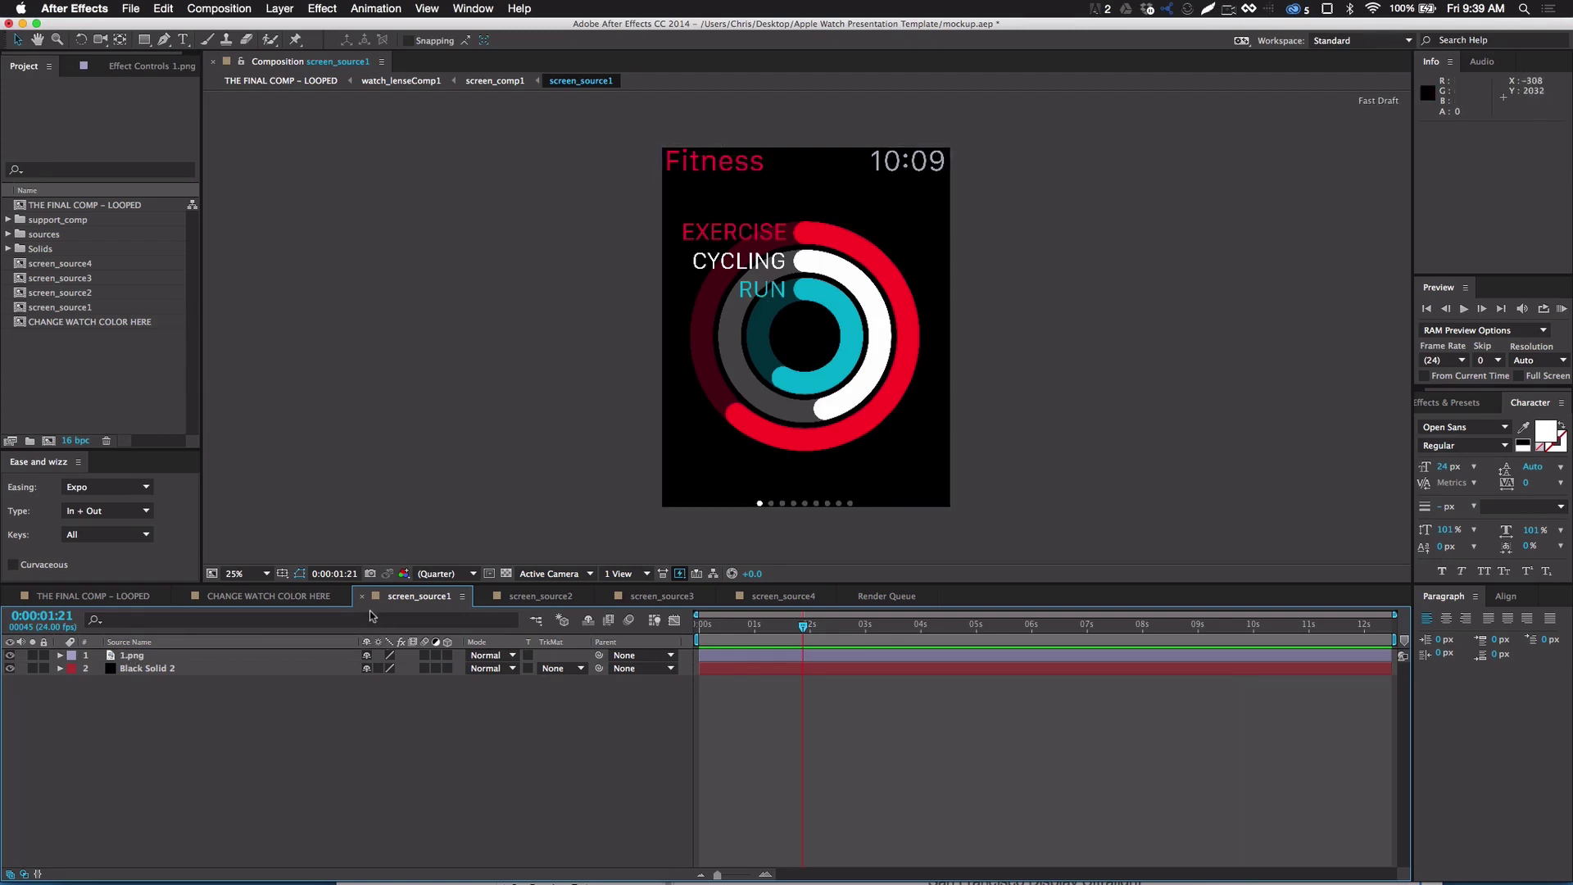
Switch to Finder and open apple-watch-gui-v001.sketch from the apple-watch-ui-kit-full folder in Sketch
{"action": "key", "text": "super+Tab"}
{"action": "left_click", "coordinate": [601, 288]}
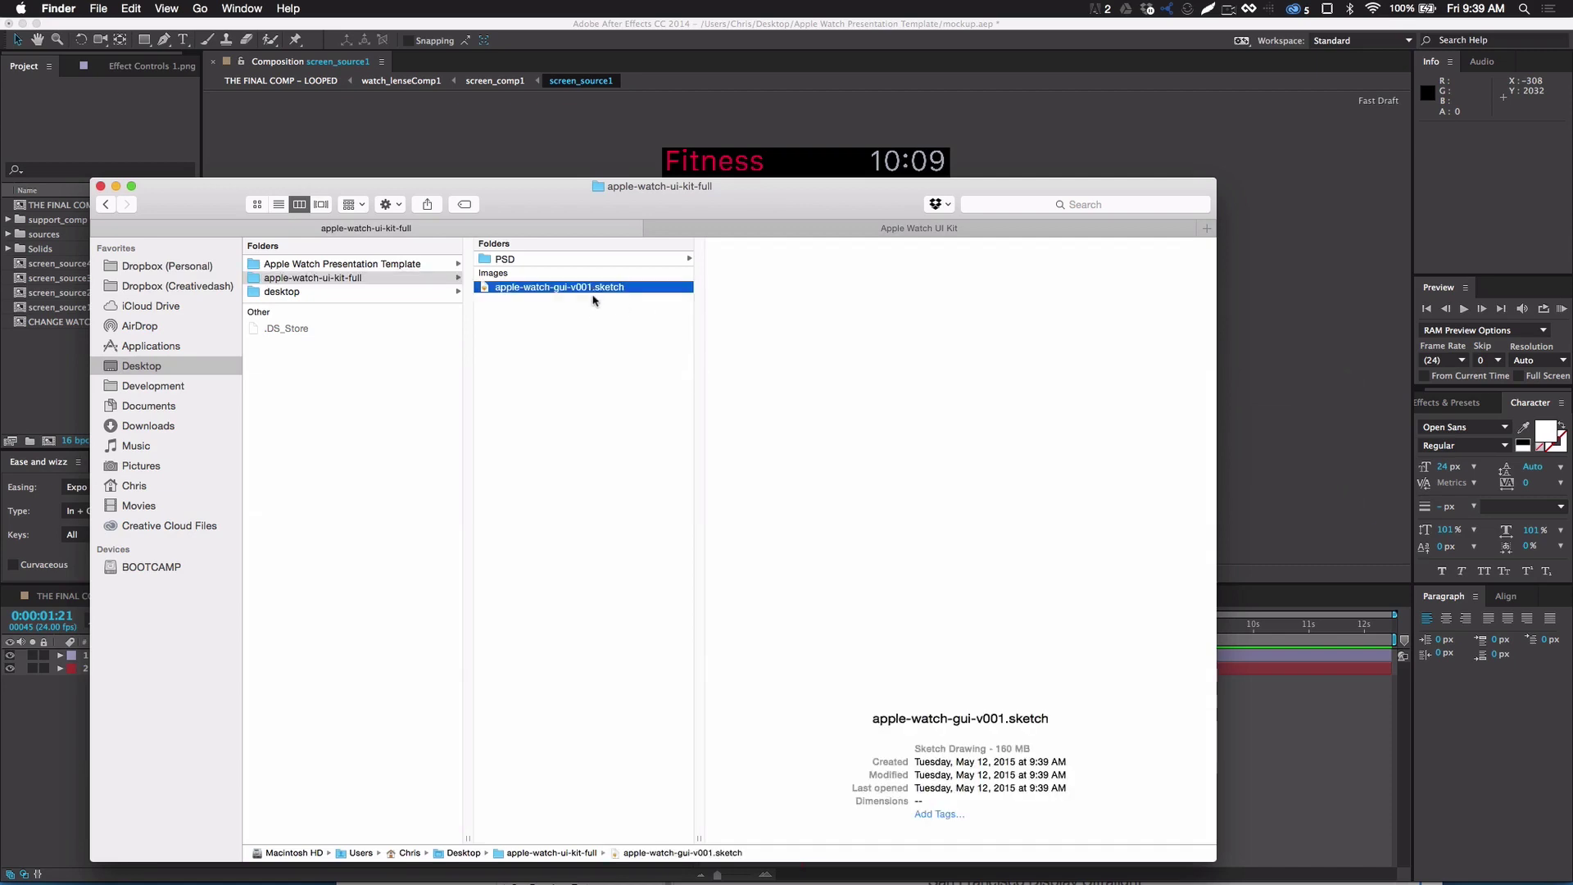
{"action": "double_click", "coordinate": [544, 289]}
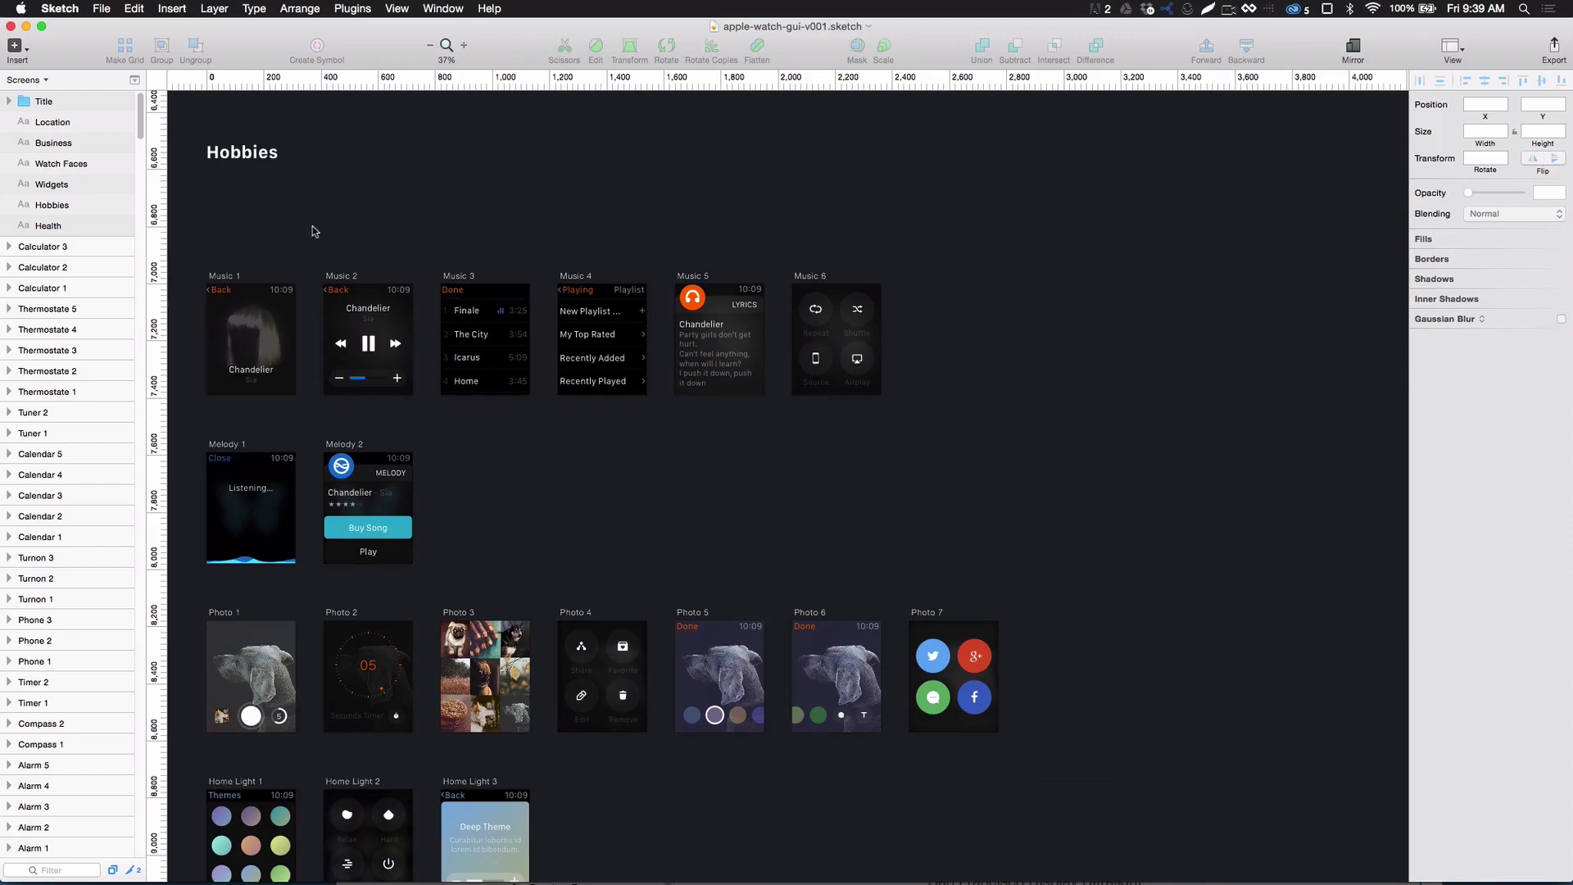
Look over the Hobbies, body, pressure, trails and cycling screens in the UI kit for designs to use
{"action": "mouse_move", "coordinate": [312, 227]}
{"action": "left_mouse_down"}
{"action": "mouse_move", "coordinate": [832, 202]}
{"action": "mouse_move", "coordinate": [698, 202]}
{"action": "left_mouse_up"}
{"action": "left_click_drag", "start_coordinate": [1022, 511], "coordinate": [875, 214]}
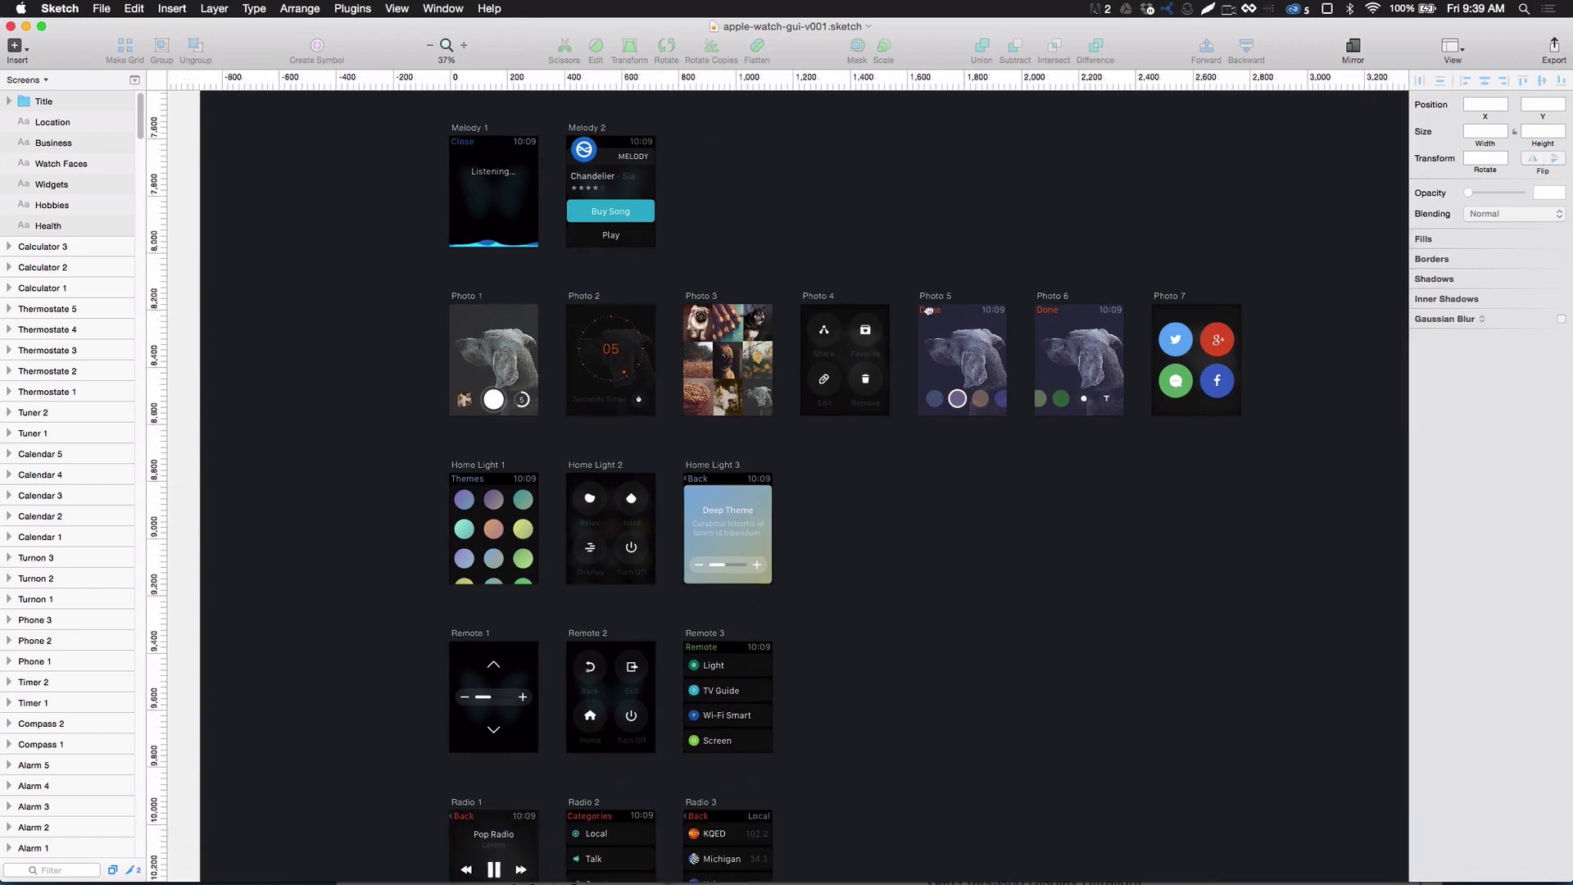
{"action": "mouse_move", "coordinate": [933, 624]}
{"action": "left_mouse_down"}
{"action": "mouse_move", "coordinate": [902, 379]}
{"action": "mouse_move", "coordinate": [881, 450]}
{"action": "mouse_move", "coordinate": [900, 303]}
{"action": "mouse_move", "coordinate": [863, 653]}
{"action": "left_mouse_up"}
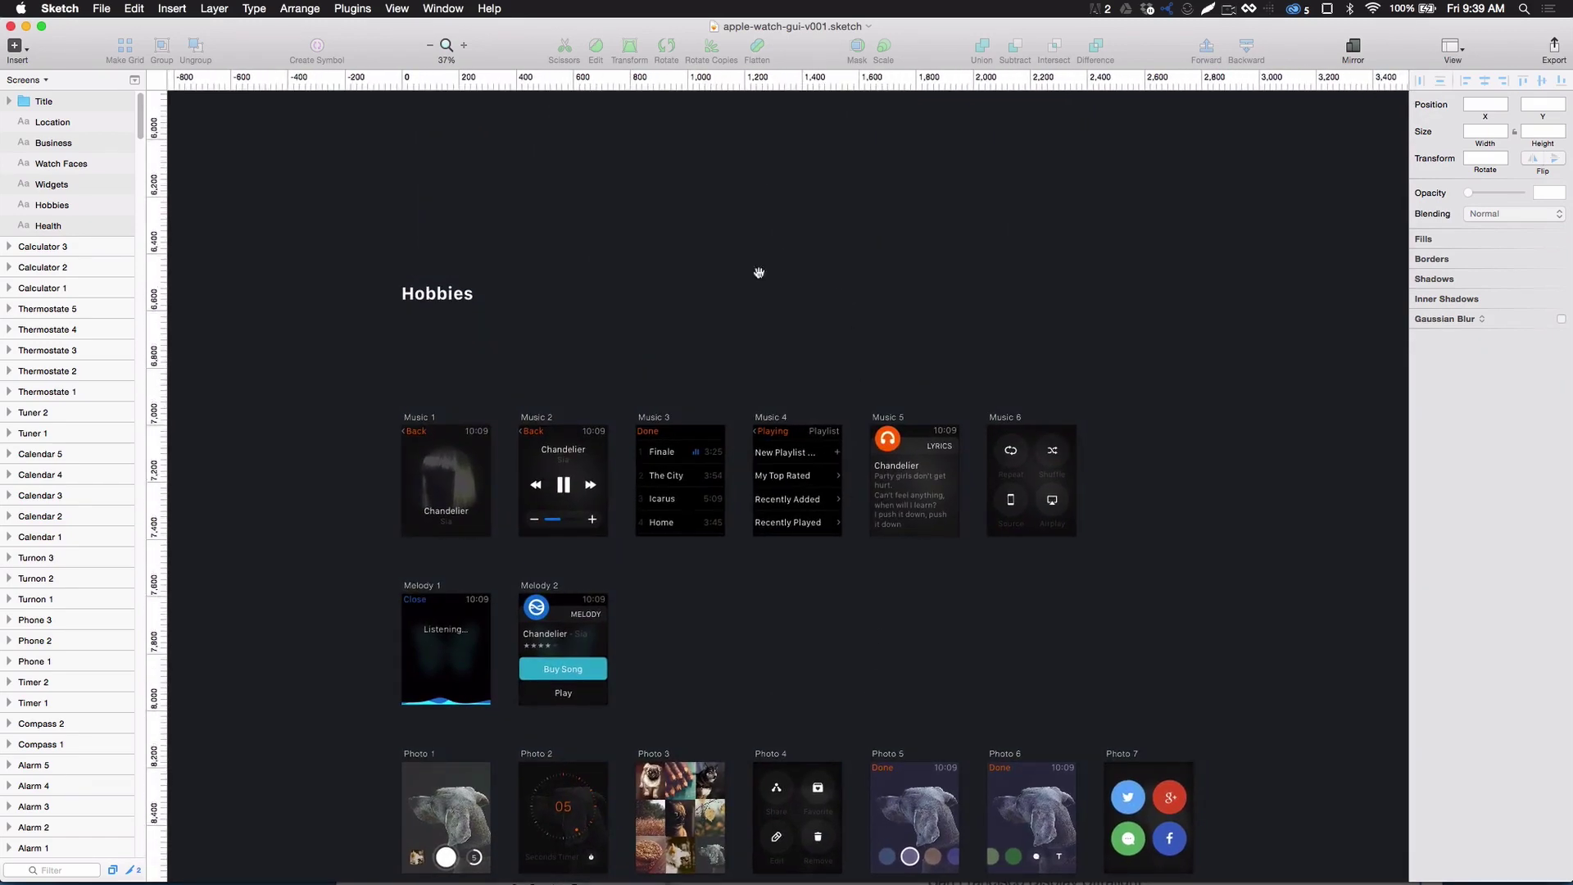
{"action": "mouse_move", "coordinate": [759, 273]}
{"action": "left_mouse_down"}
{"action": "mouse_move", "coordinate": [762, 548]}
{"action": "mouse_move", "coordinate": [920, 688]}
{"action": "mouse_move", "coordinate": [972, 779]}
{"action": "left_mouse_up"}
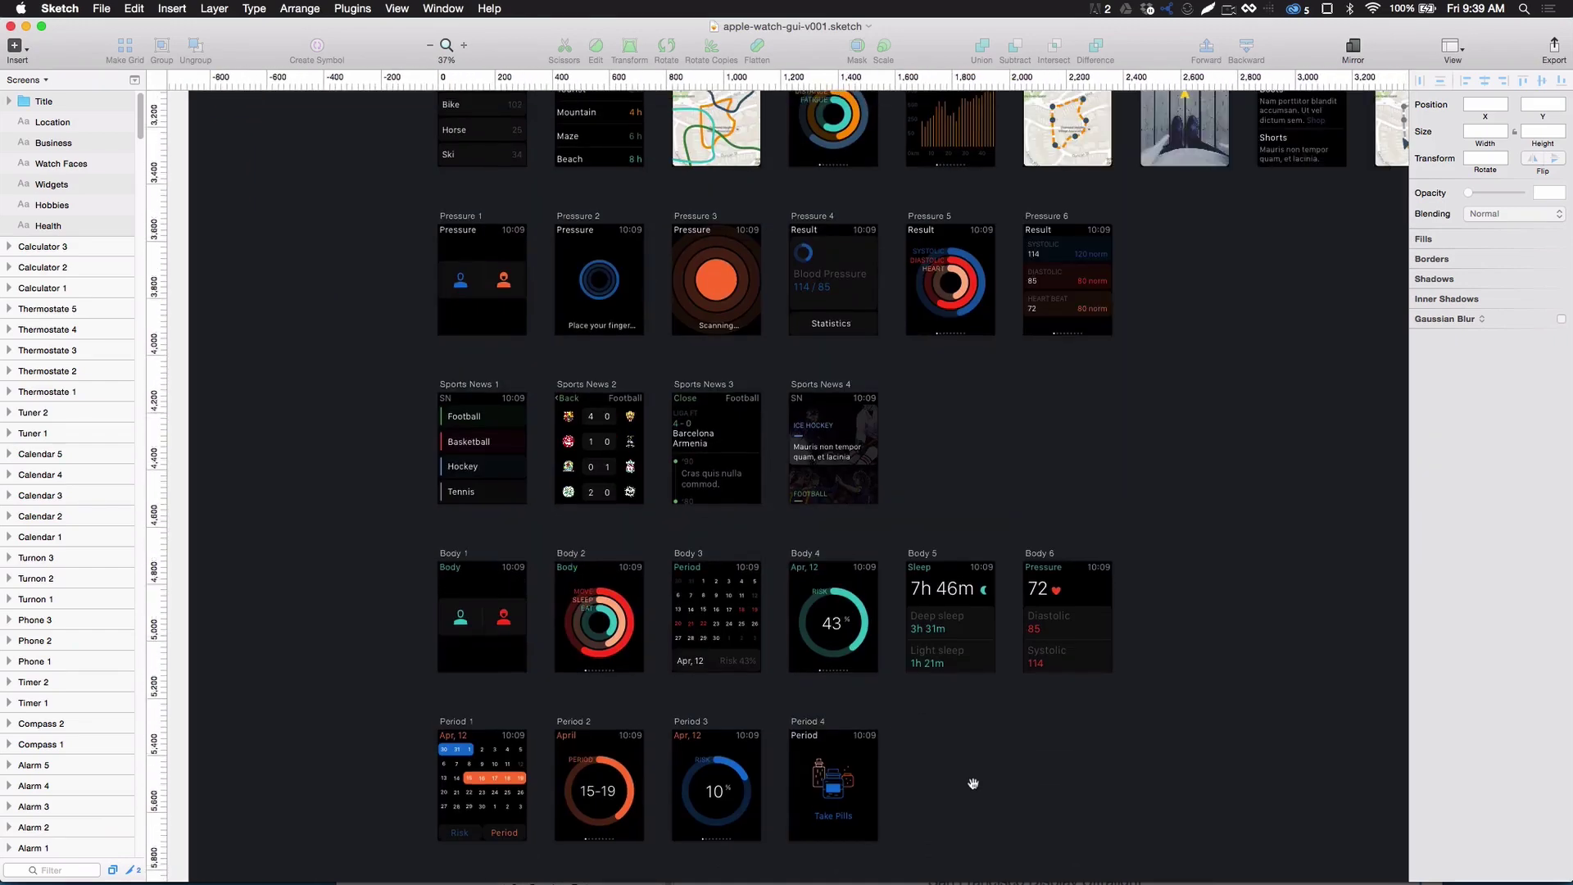
{"action": "left_click_drag", "start_coordinate": [979, 439], "coordinate": [942, 736]}
{"action": "left_click_drag", "start_coordinate": [971, 495], "coordinate": [965, 631]}
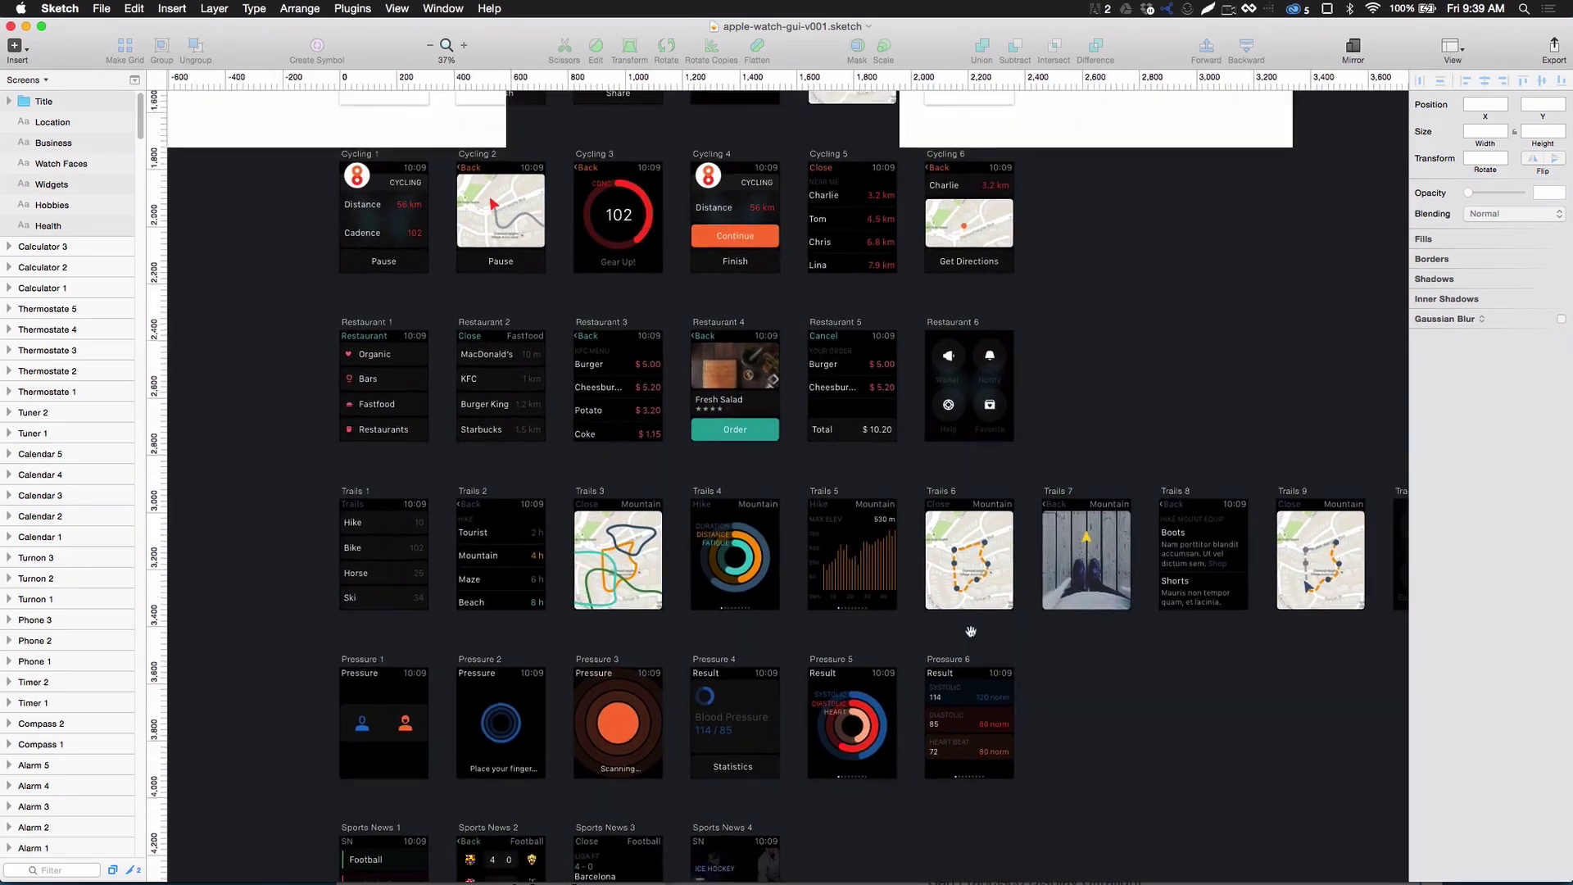
Switch to After Effects and show the rulers around the screen_source1 comp to check its size
{"action": "key", "text": "super+Tab"}
{"action": "key", "text": "super+Tab"}
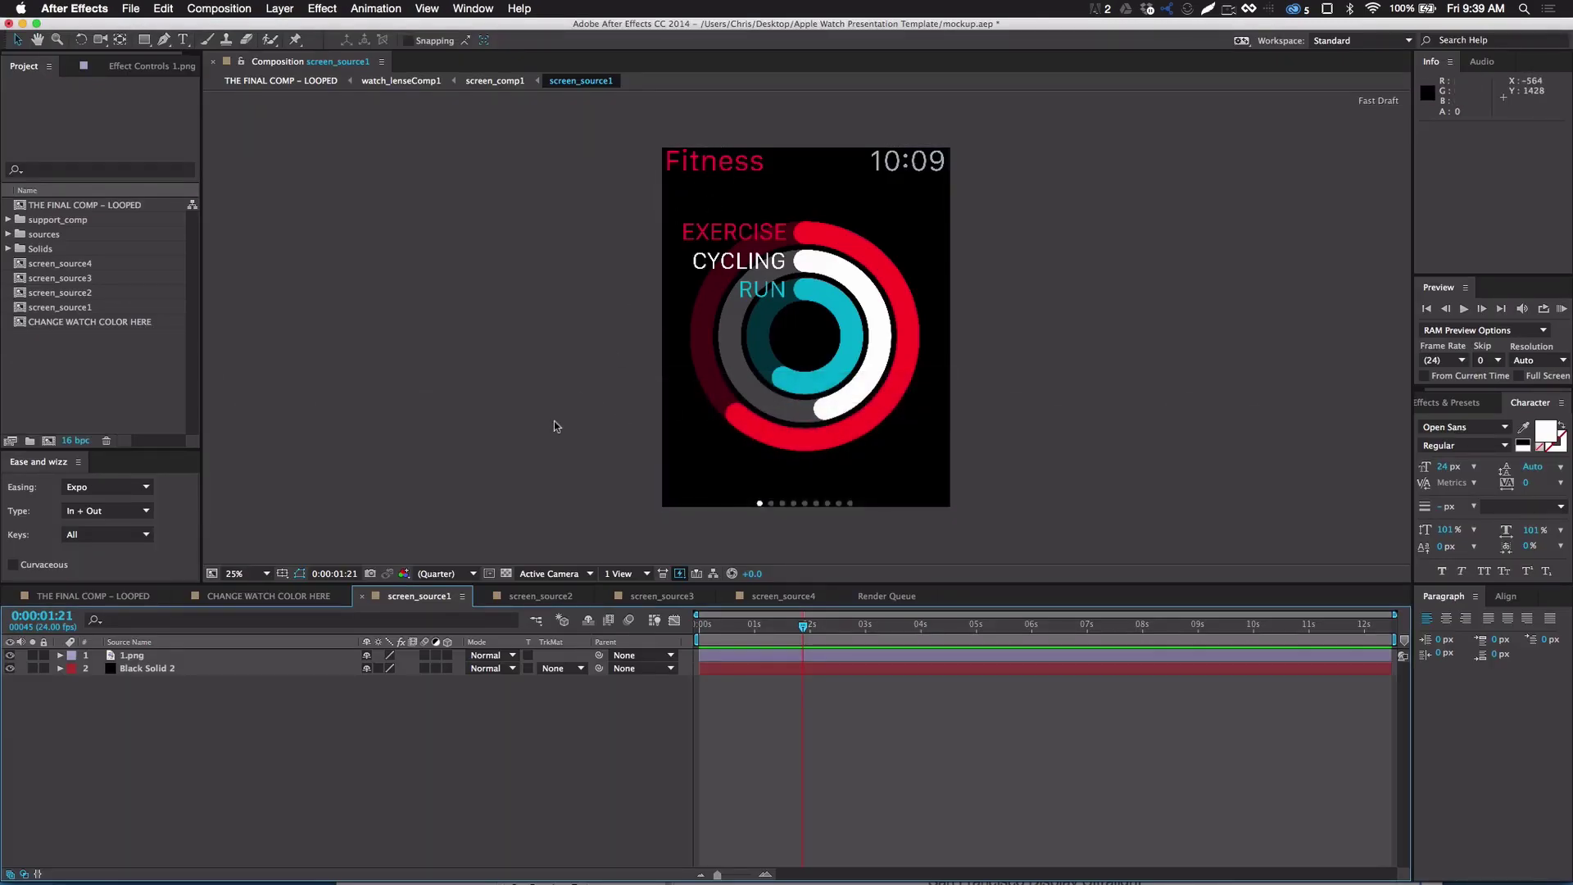
{"action": "key", "text": "super+r"}
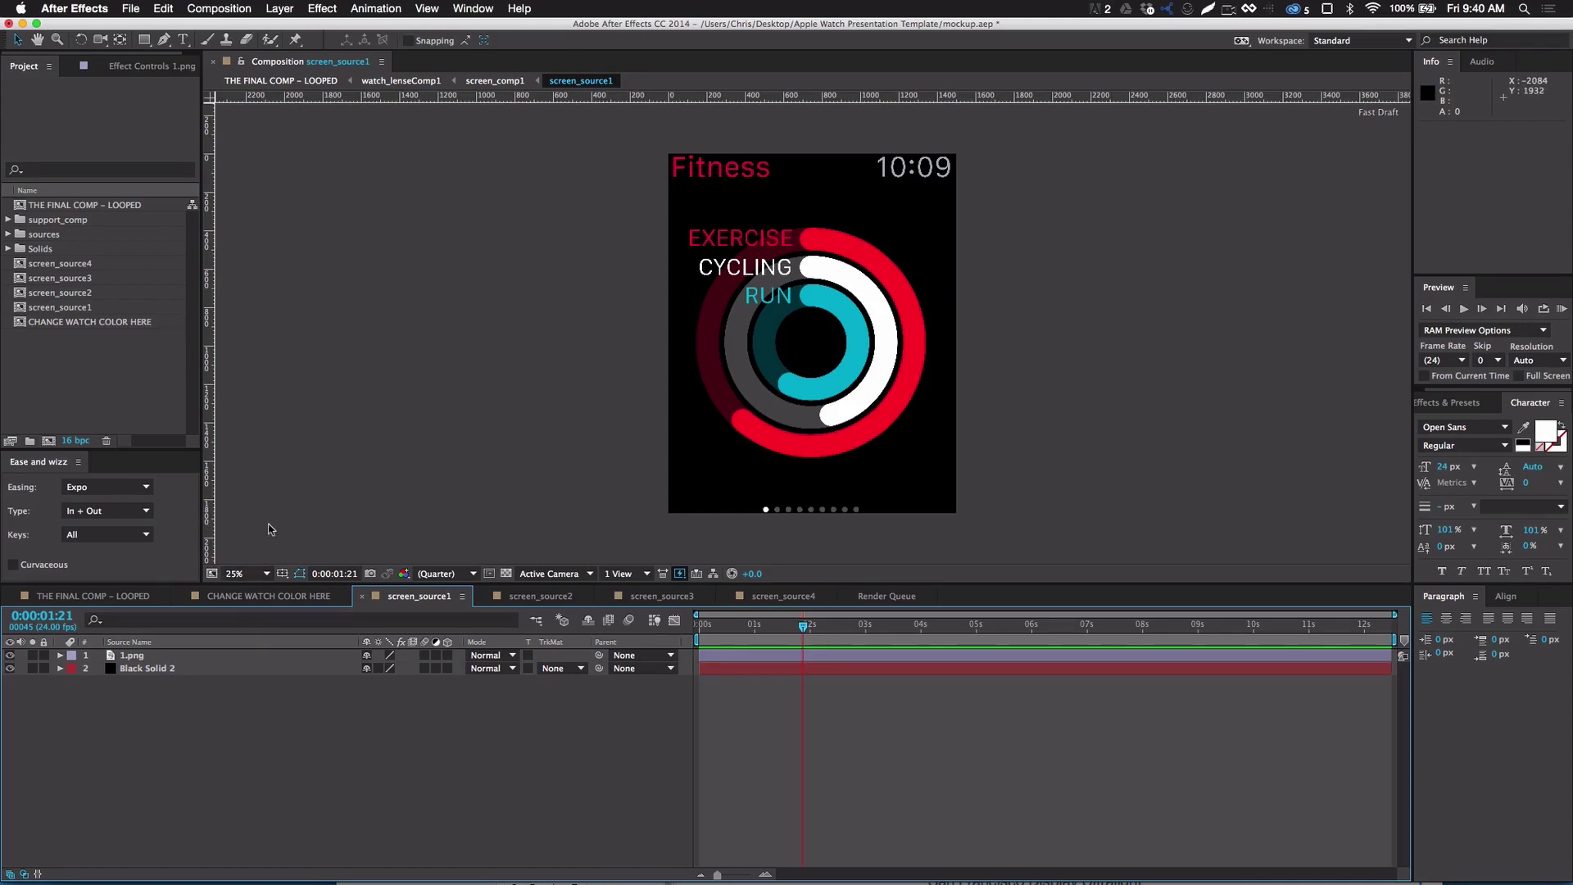
Switch to Finder and check the dimensions of 1.png in the Links/Screens folder of Apple Watch Presentation Template
{"action": "key", "text": "super+Tab"}
{"action": "key", "text": "super+Tab"}
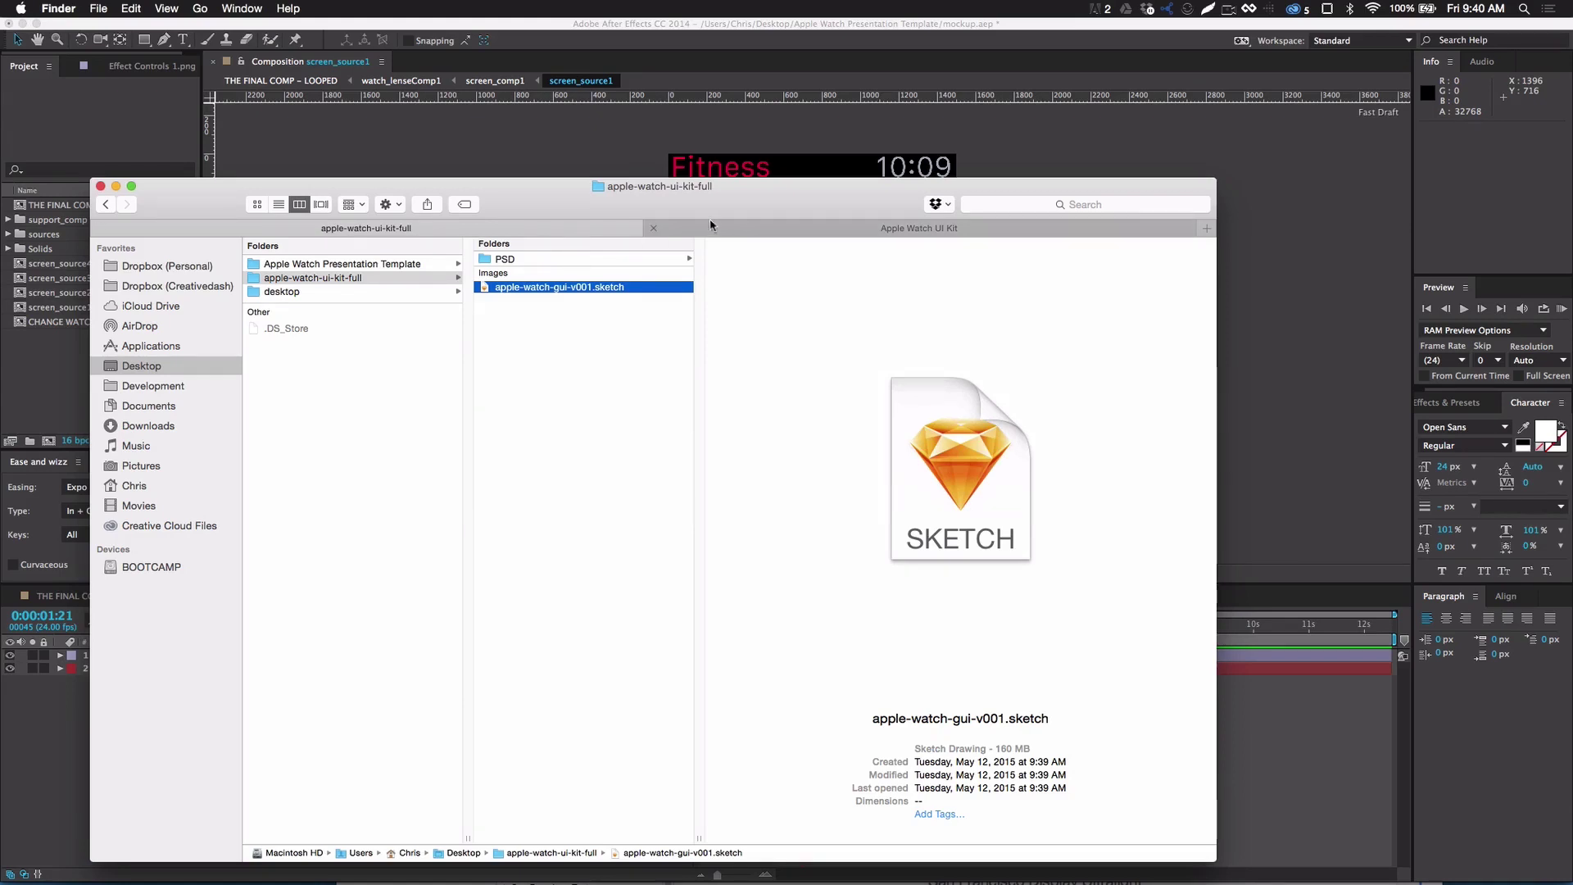
{"action": "left_click", "coordinate": [378, 264]}
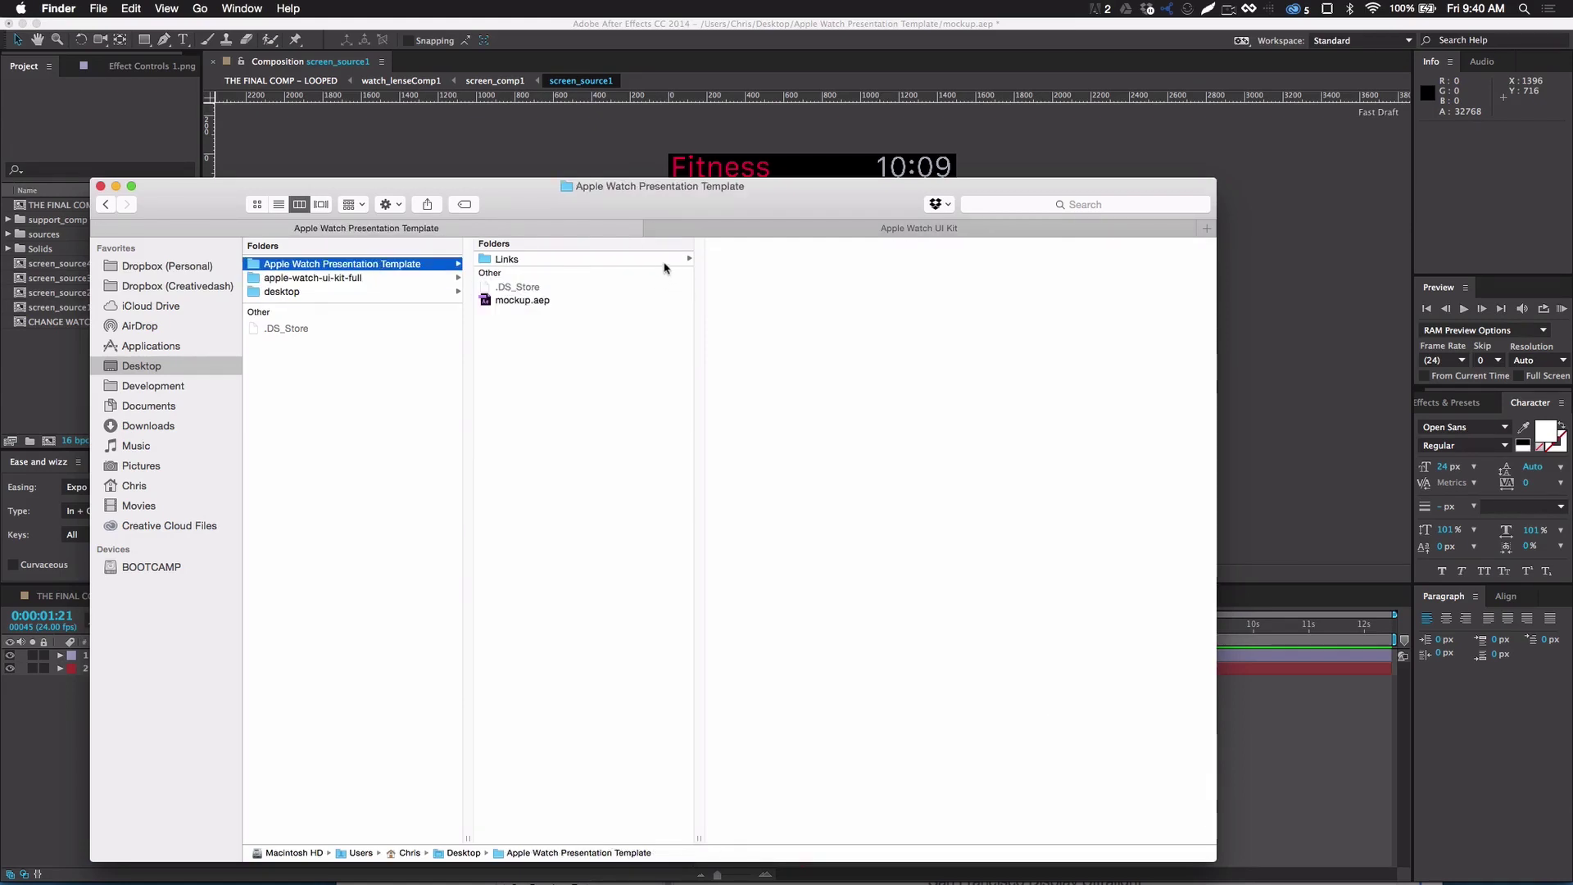
{"action": "left_click", "coordinate": [666, 260]}
{"action": "left_click", "coordinate": [744, 259]}
{"action": "left_click", "coordinate": [1019, 260]}
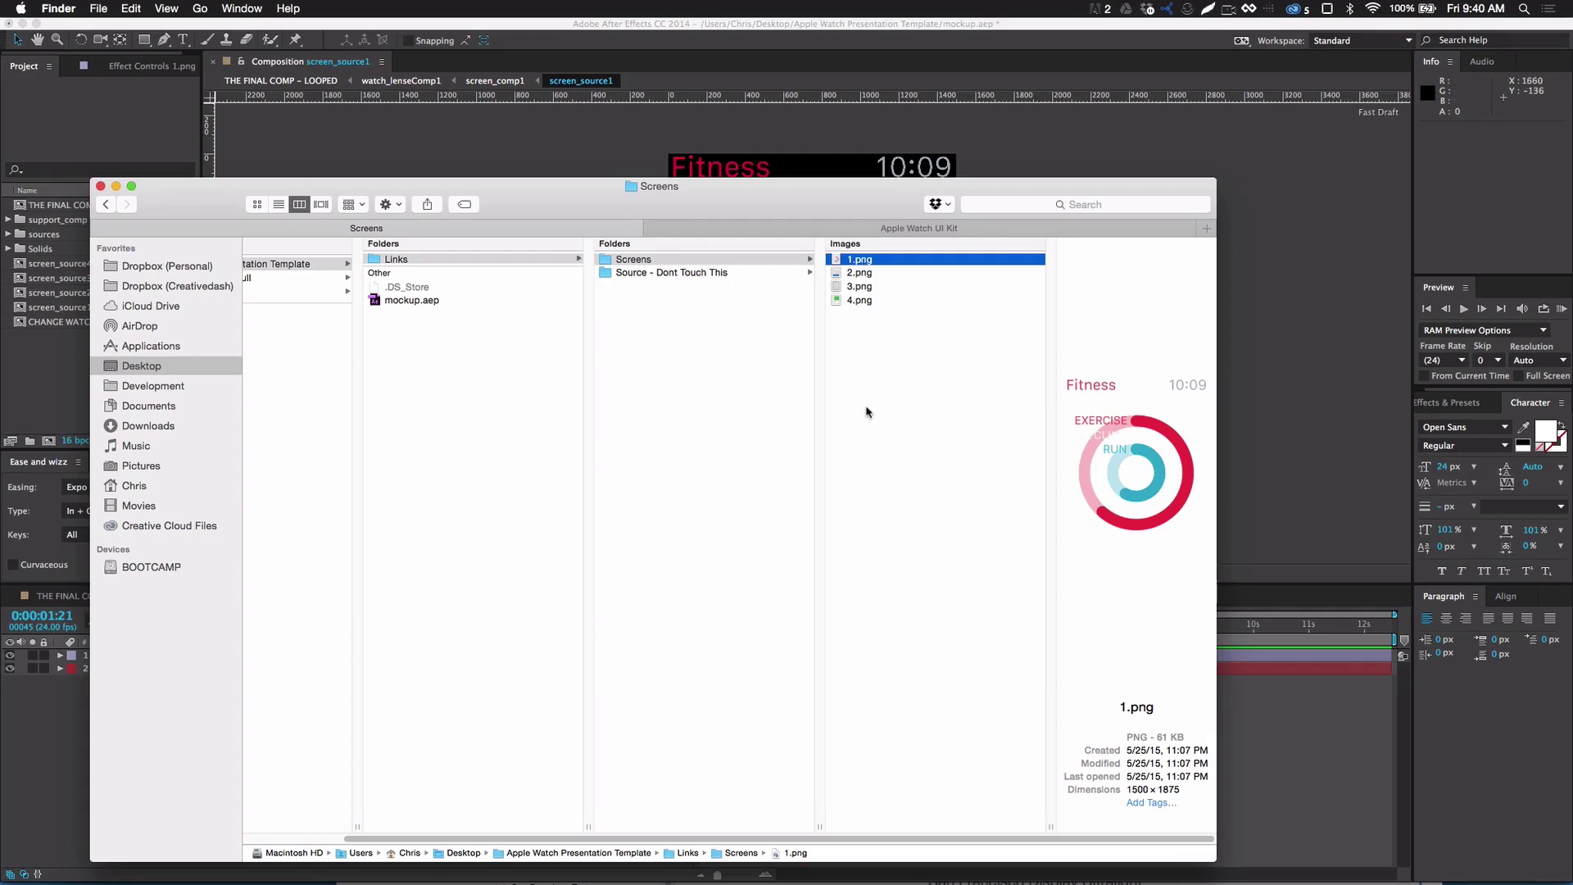
Switch to Sketch and make the Sports News 4 artboard exportable as a PNG with a size of 1500w
{"action": "key", "text": "super+Tab"}
{"action": "key", "text": "super+Tab"}
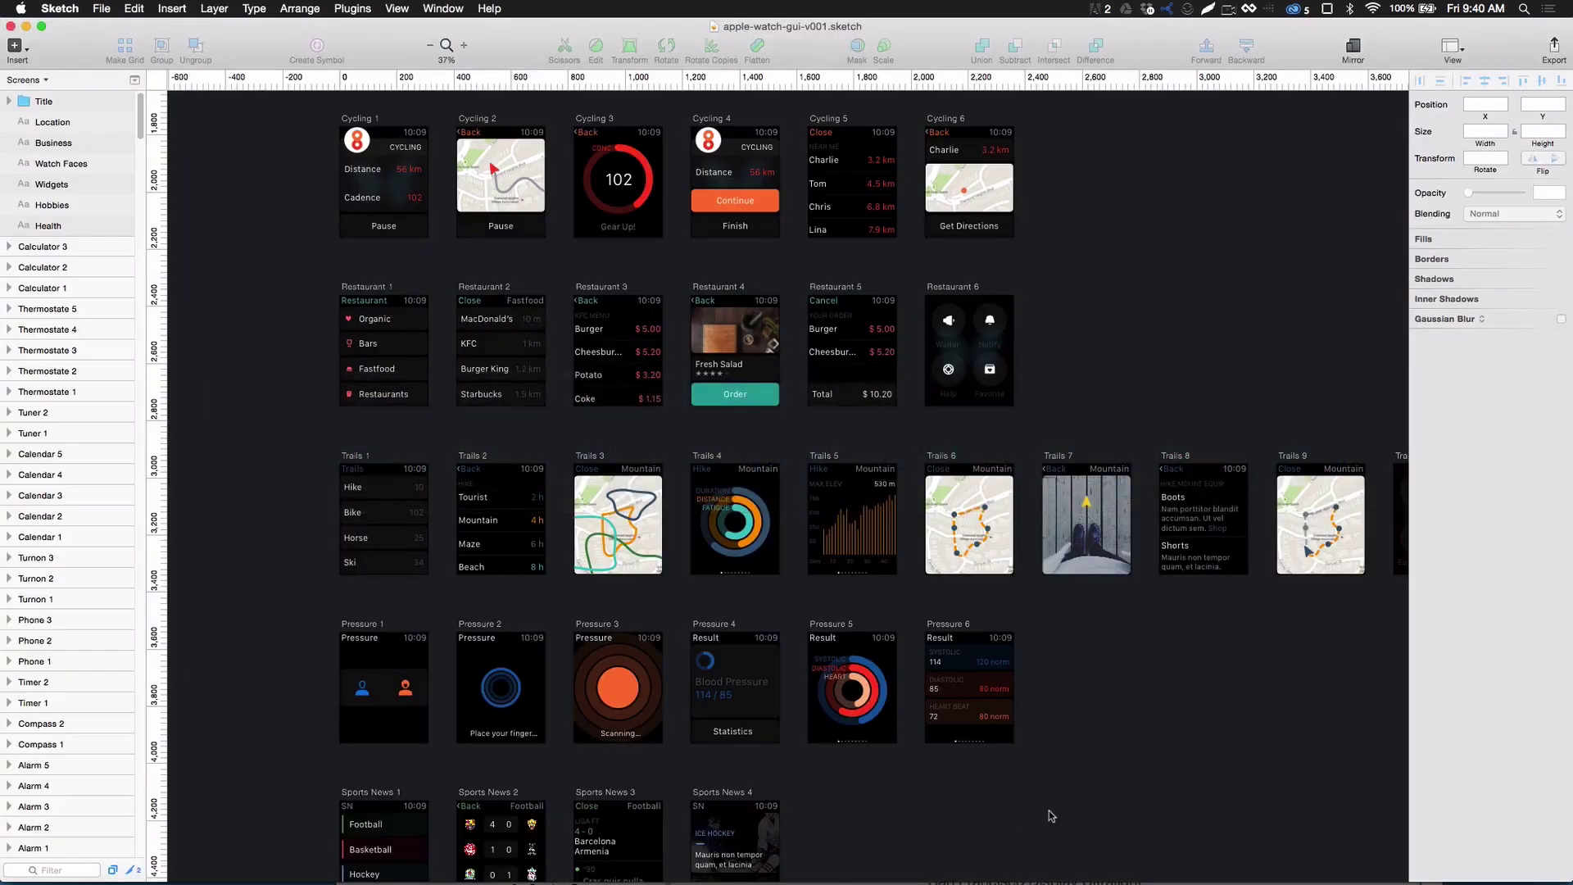
{"action": "scroll", "coordinate": [1061, 786], "scroll_direction": "down", "scroll_amount": 2}
{"action": "scroll", "coordinate": [1076, 752], "scroll_direction": "down", "scroll_amount": 1}
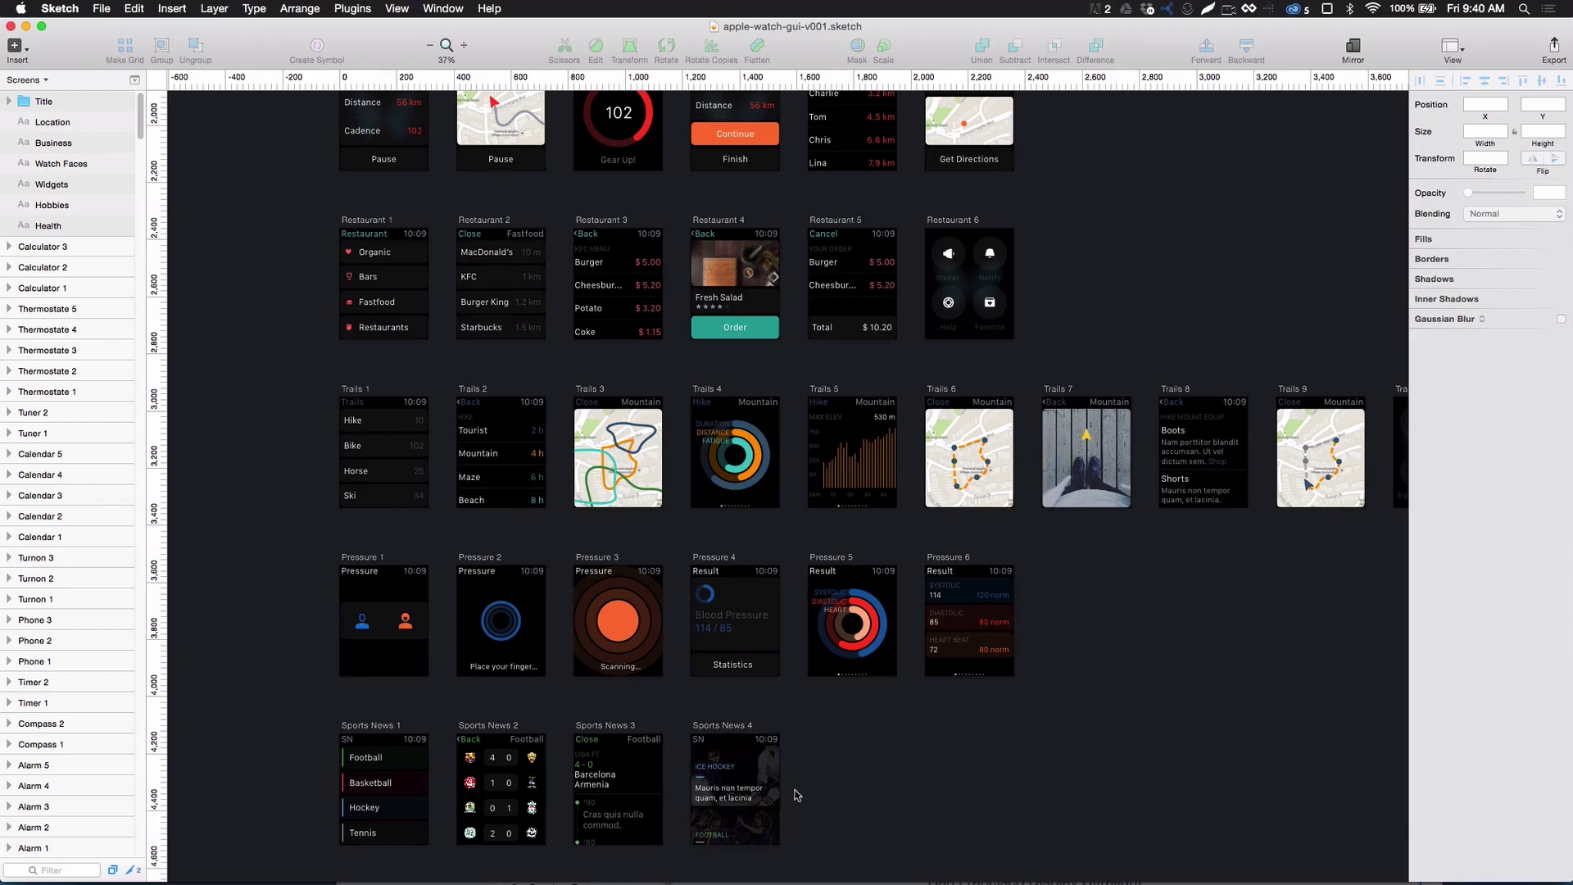
{"action": "left_click", "coordinate": [727, 725]}
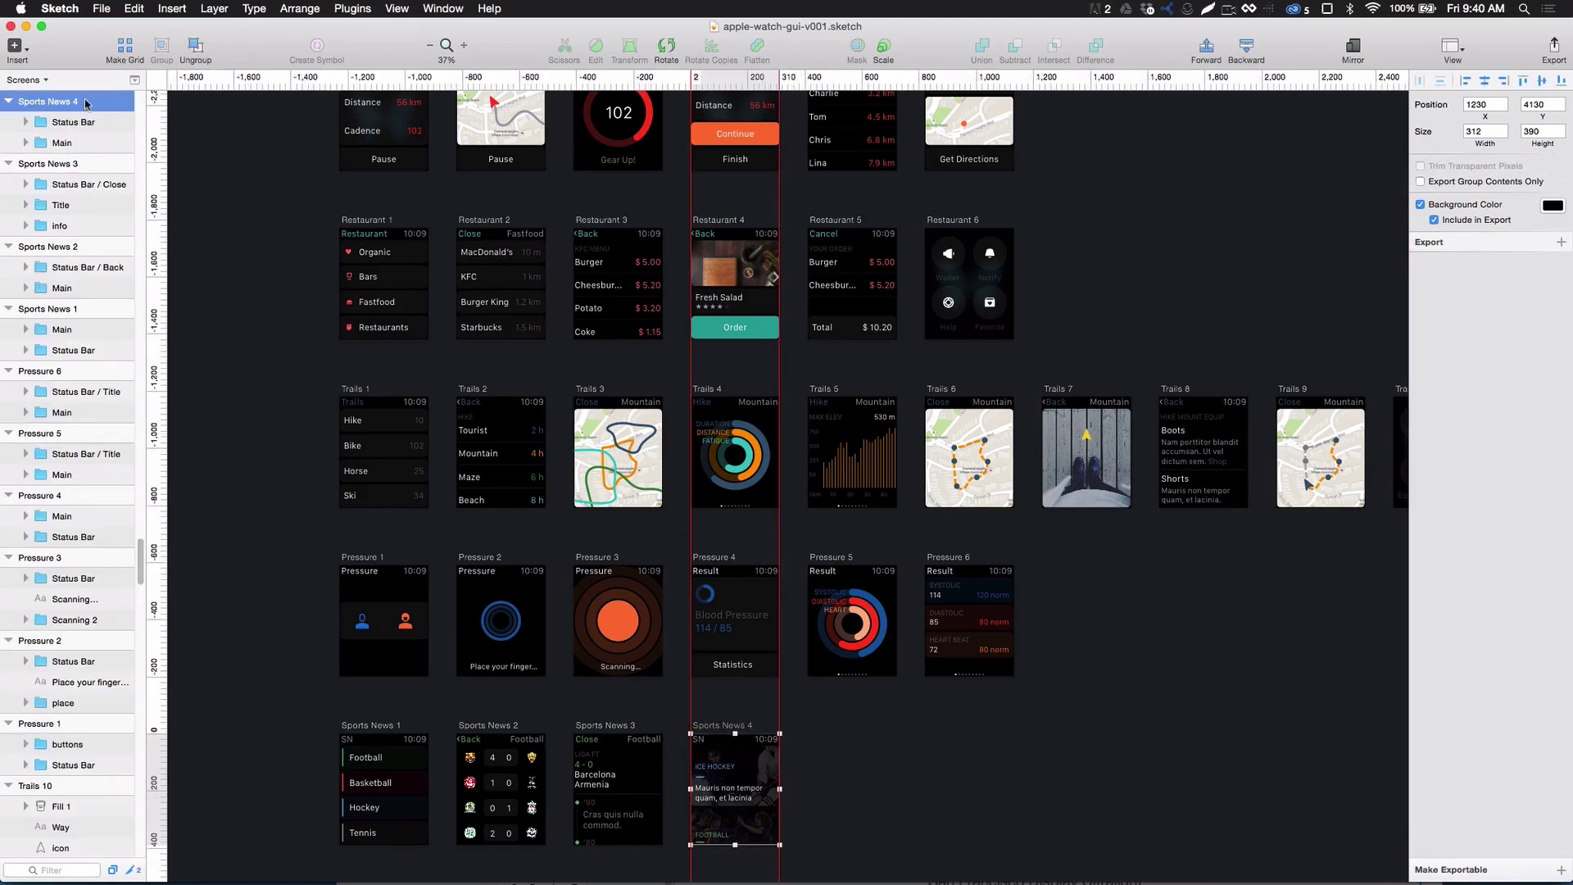
{"action": "left_click", "coordinate": [1520, 870]}
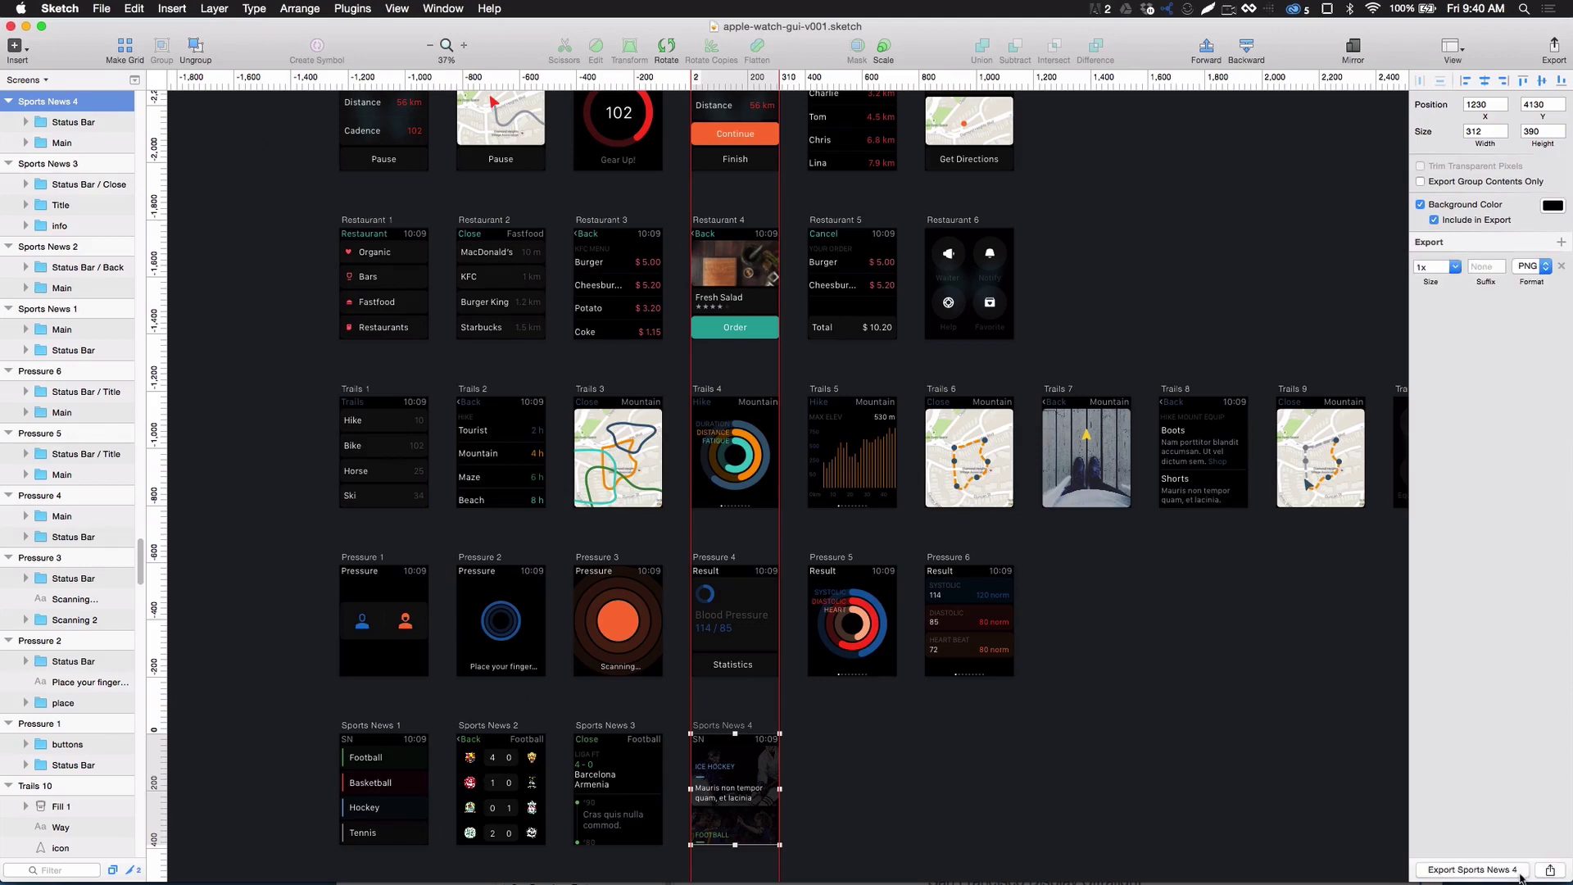
{"action": "left_click", "coordinate": [1455, 267]}
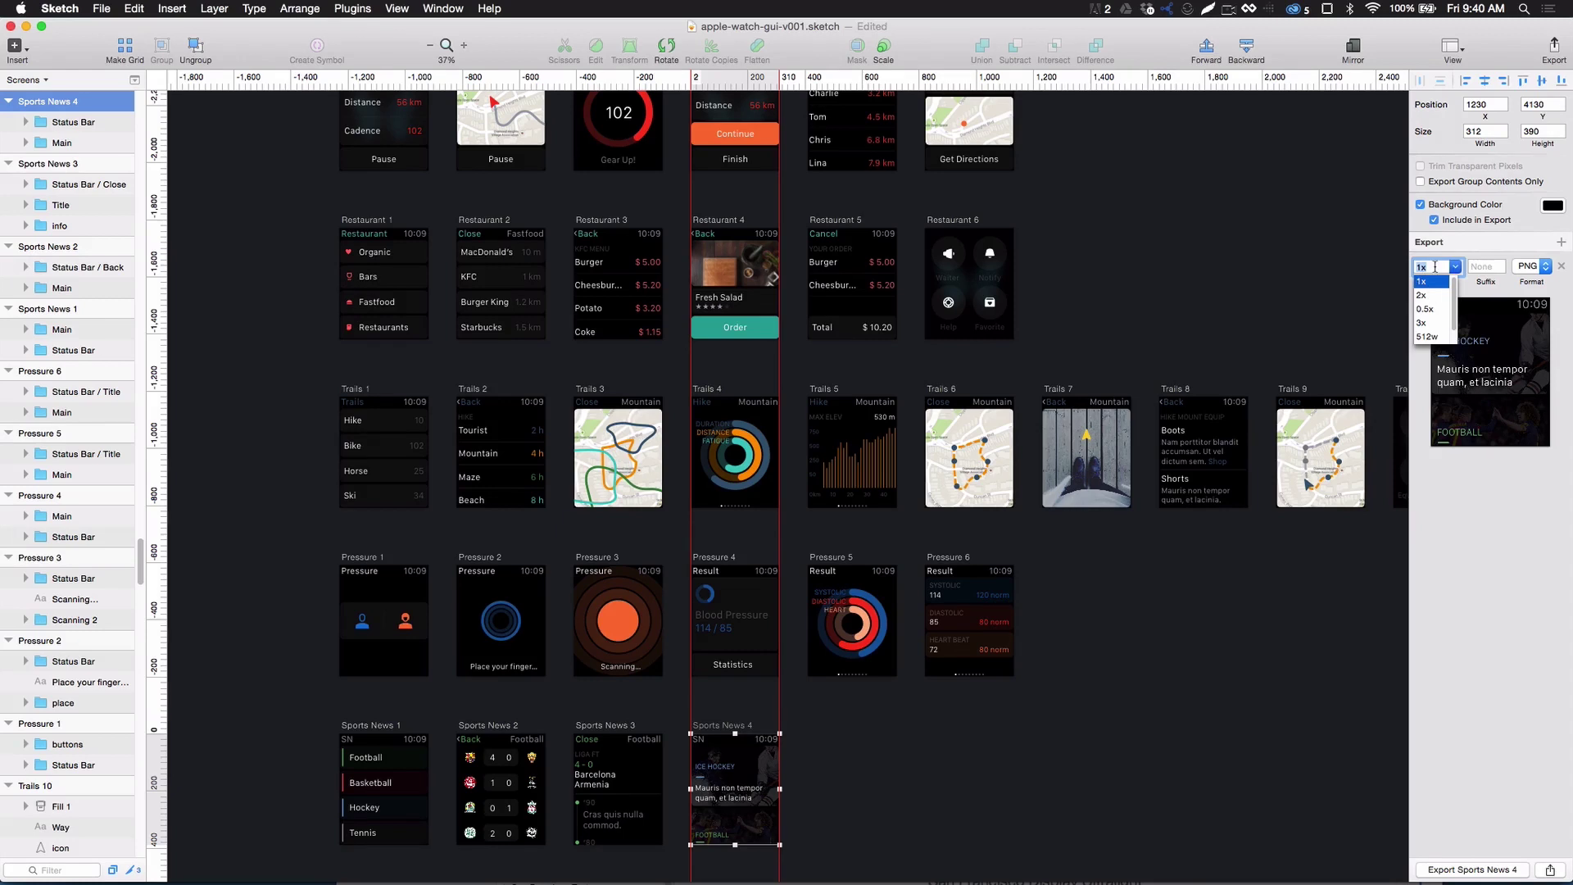
{"action": "left_click_drag", "start_coordinate": [1443, 267], "coordinate": [1393, 264]}
{"action": "type", "text": "1"}
{"action": "key", "text": "Tab"}
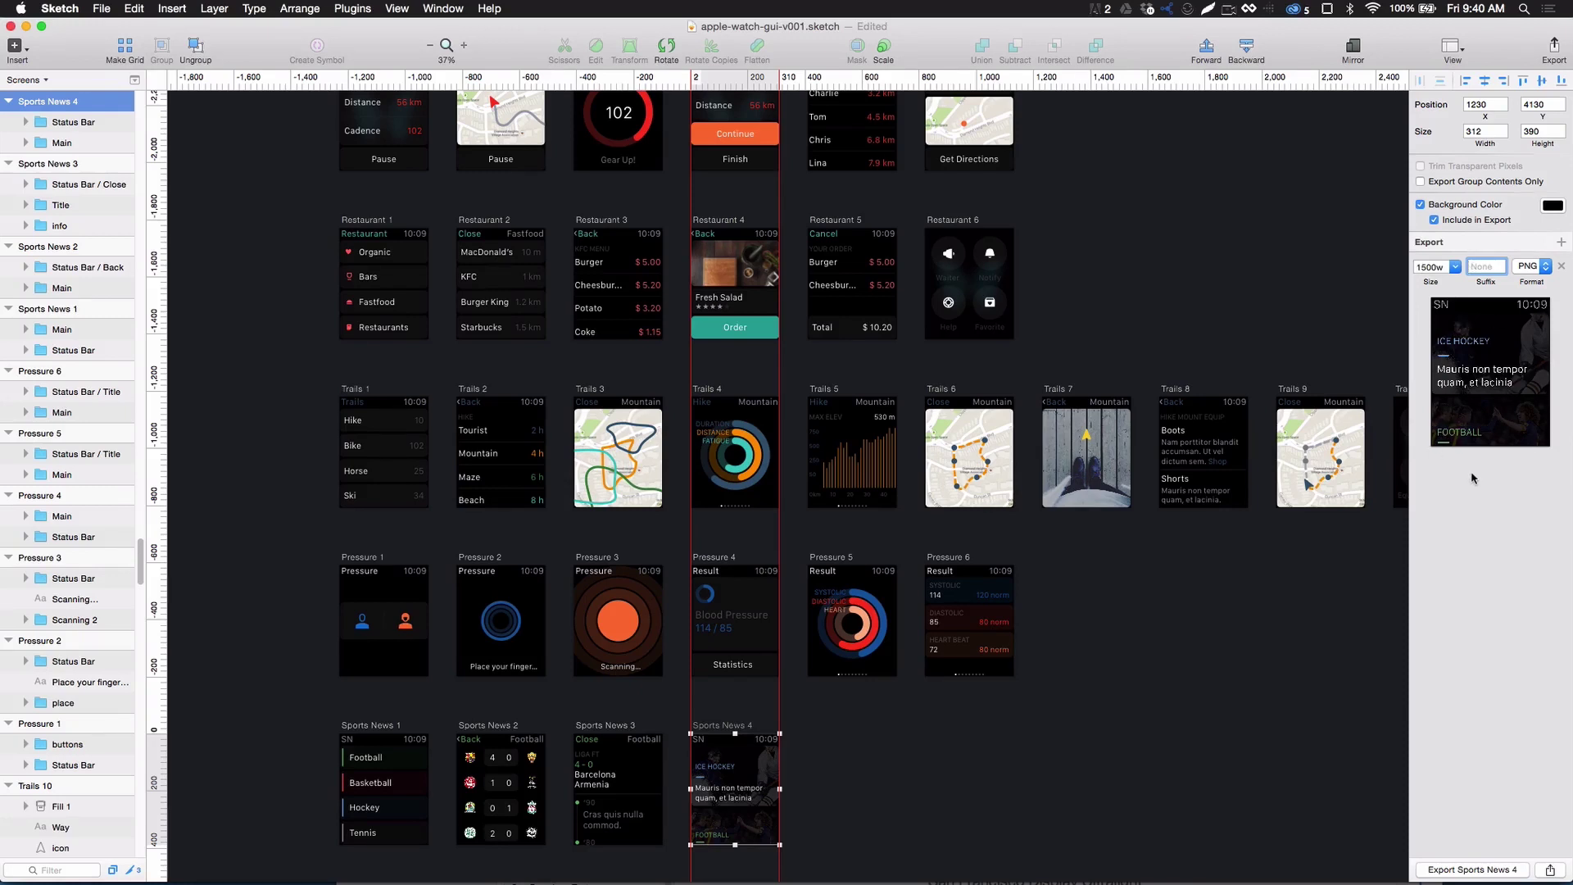
Export the Sports News 4 artboard as Sports News 4.png into the template's Screens folder
{"action": "left_click", "coordinate": [1550, 868]}
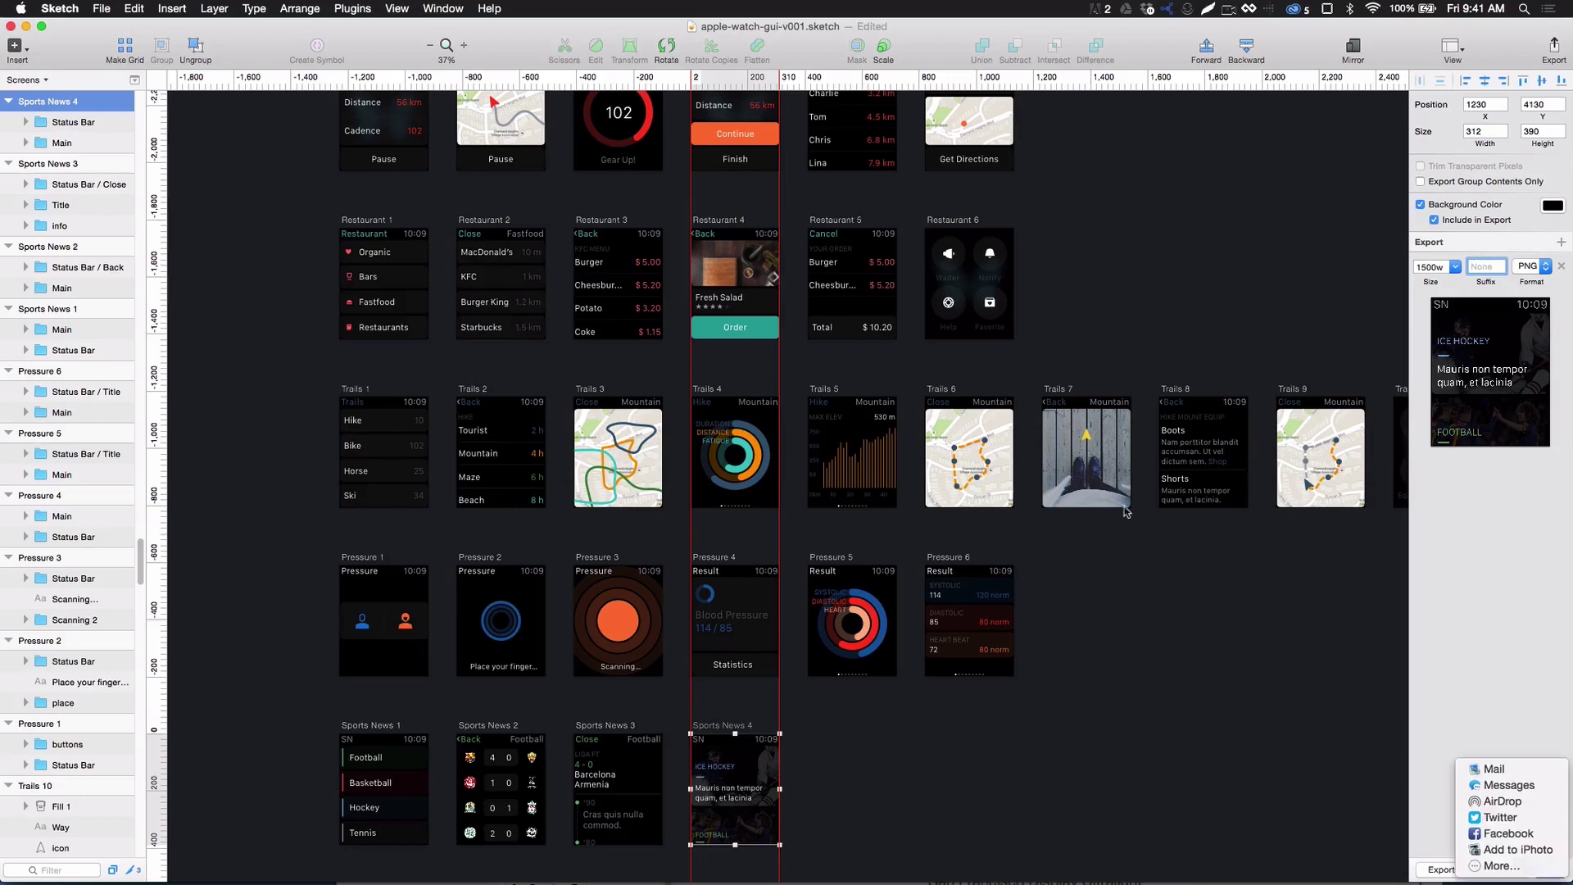
{"action": "left_click", "coordinate": [1503, 739]}
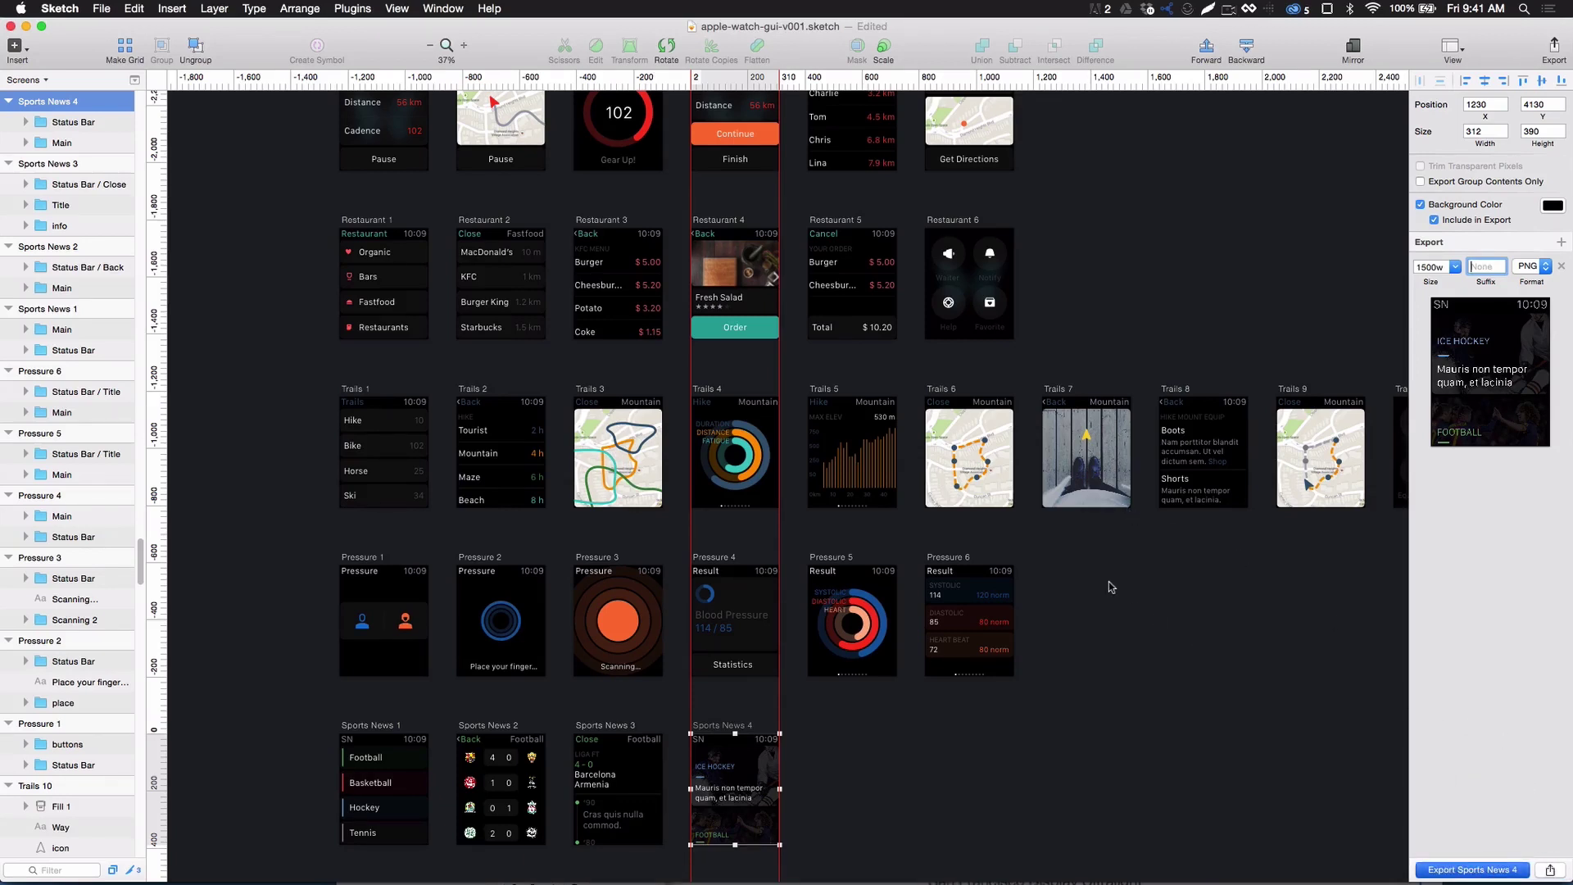
{"action": "left_click", "coordinate": [1034, 586]}
Export the Period 1 artboard at size 1500w as Period 1.png into the Screens folder
{"action": "scroll", "coordinate": [1063, 676], "scroll_direction": "down", "scroll_amount": 5}
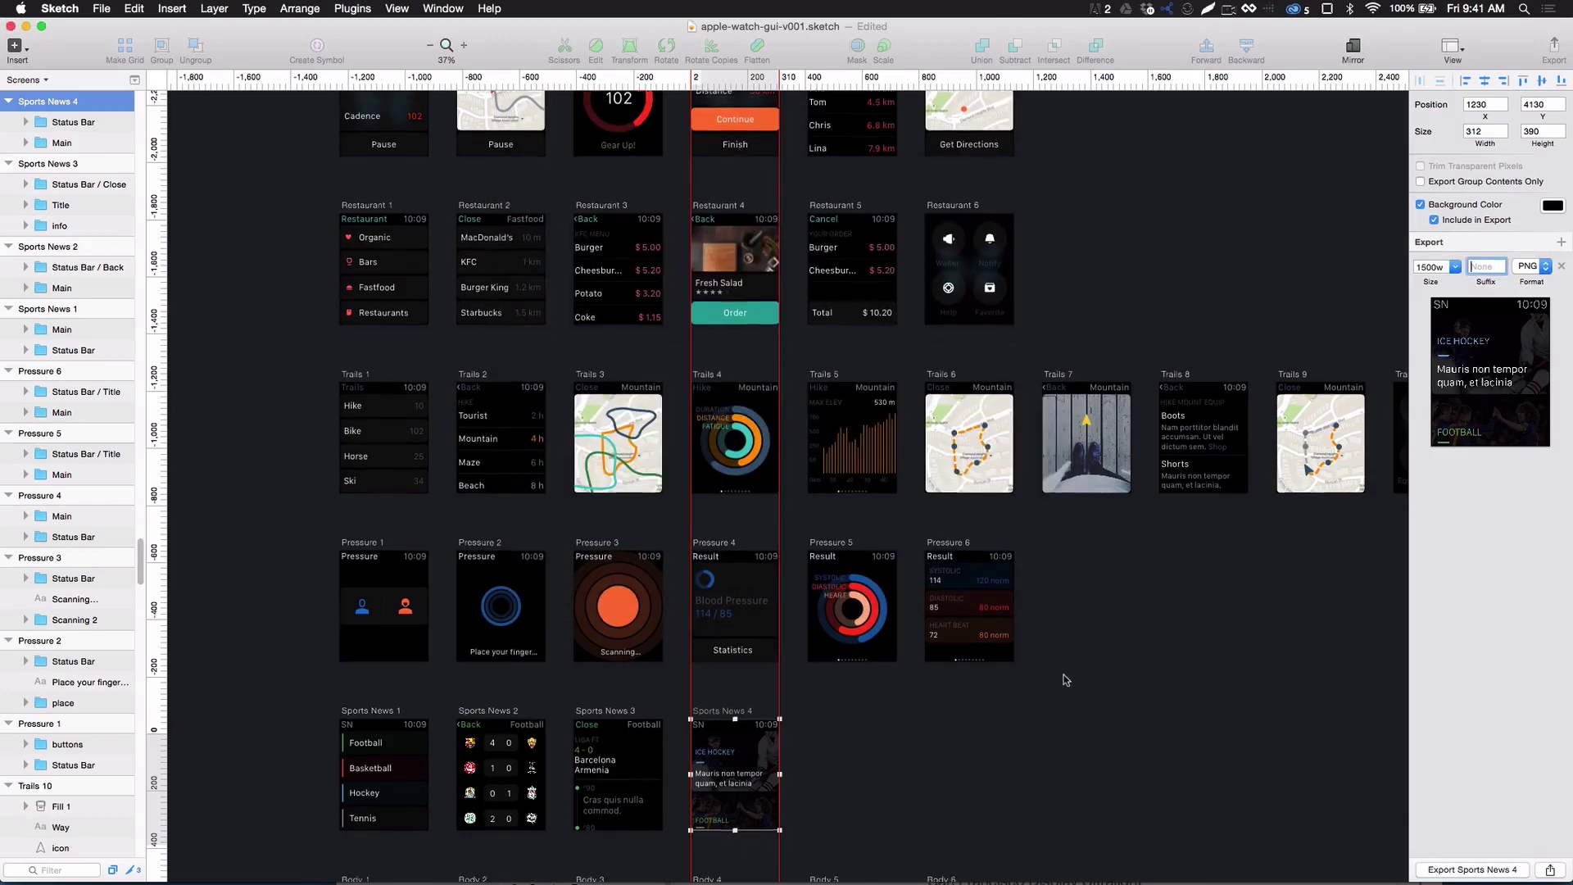
{"action": "scroll", "coordinate": [1065, 662], "scroll_direction": "down", "scroll_amount": 3}
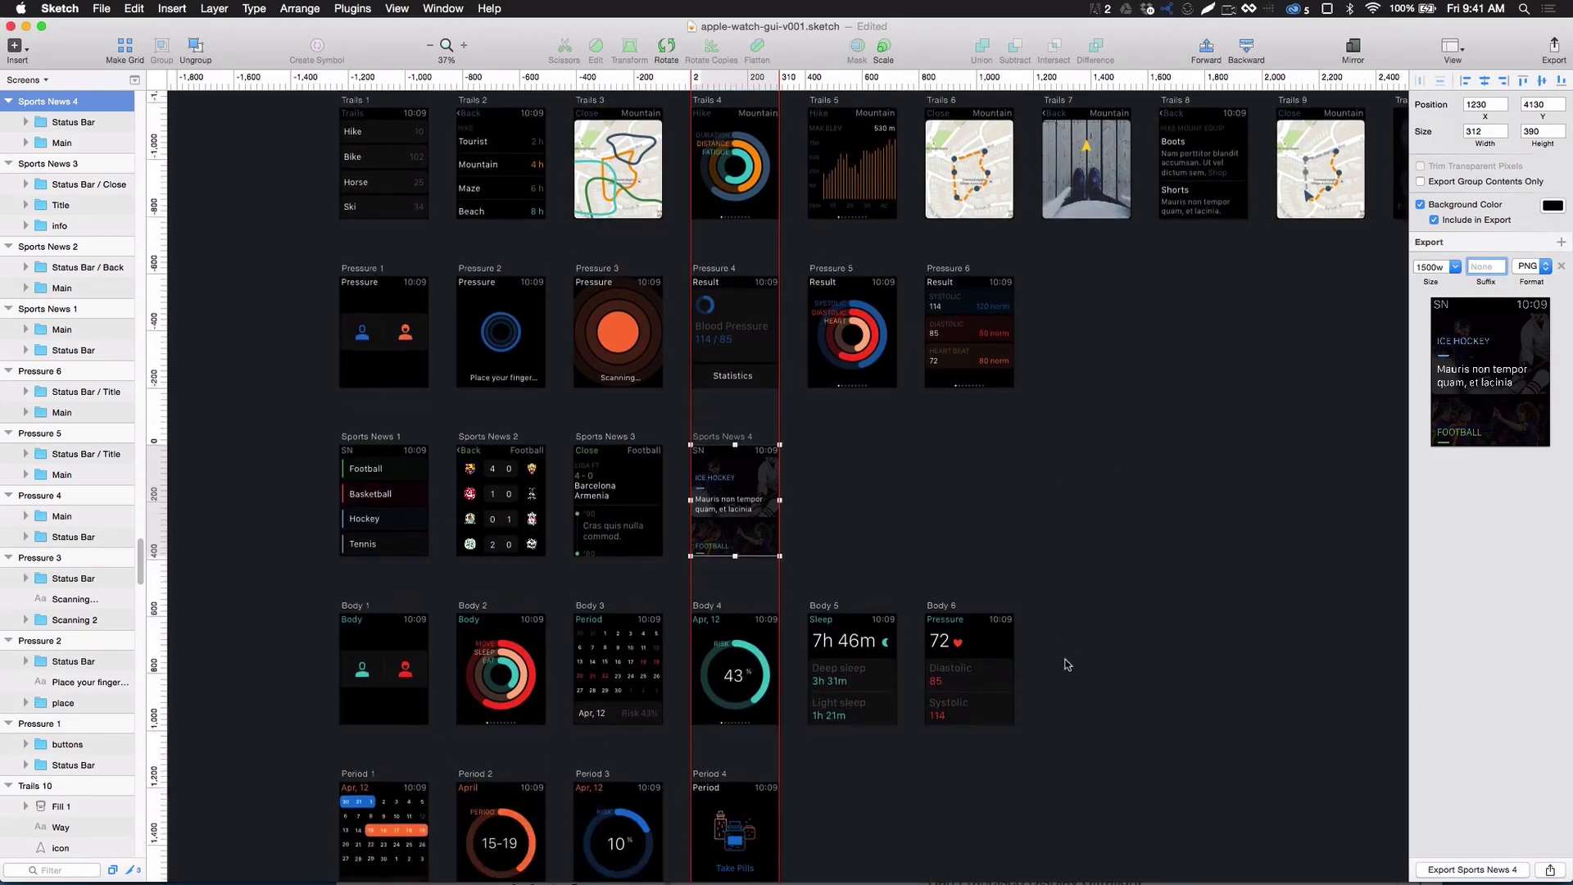
{"action": "left_click", "coordinate": [351, 700]}
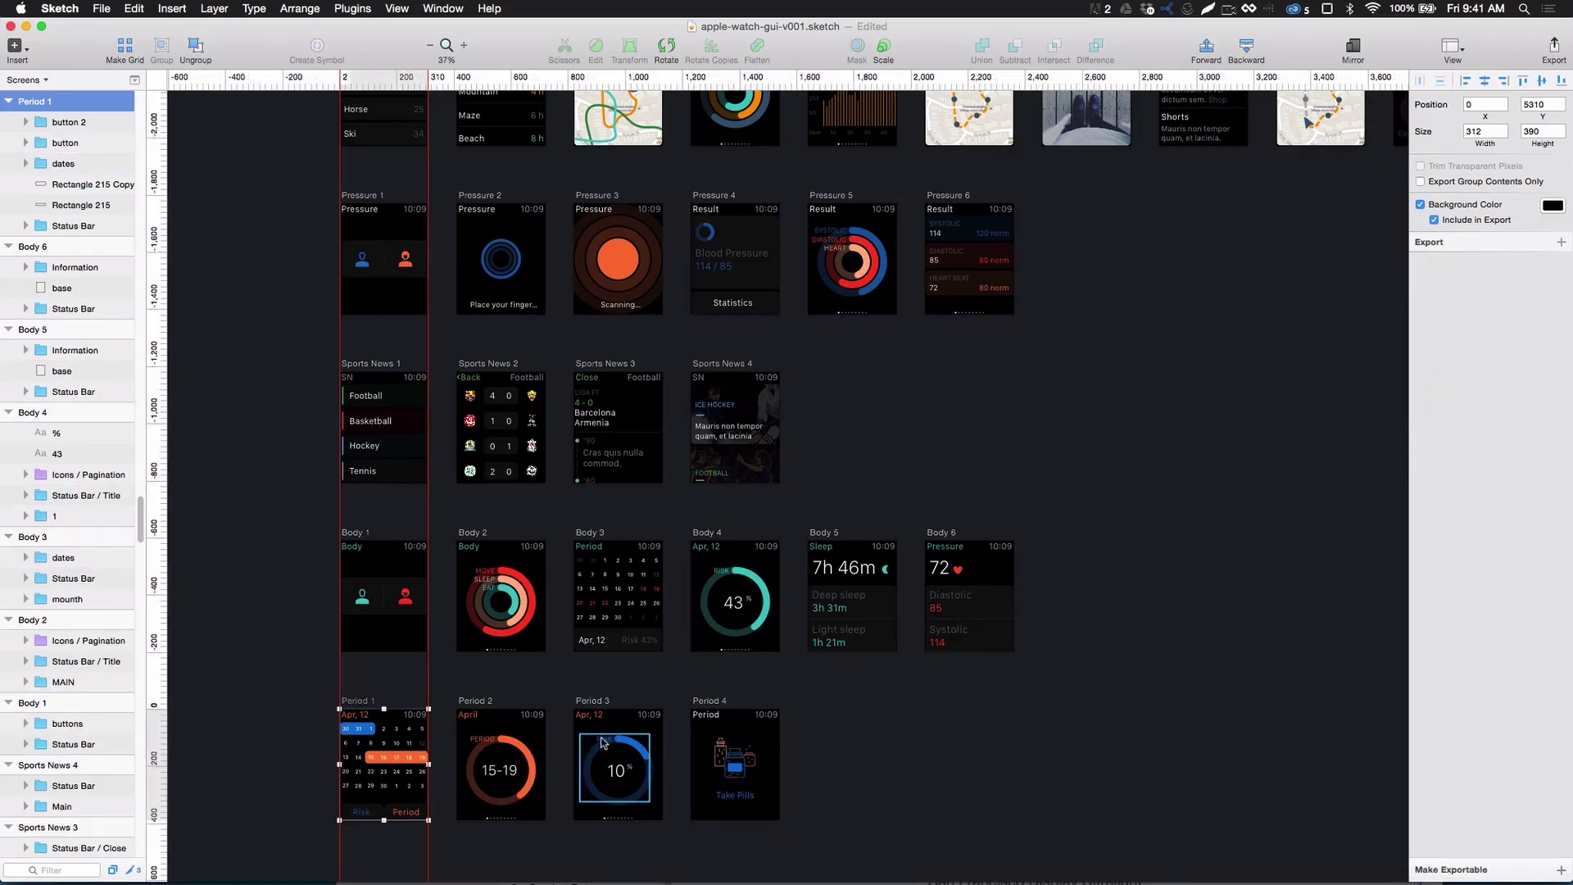
{"action": "left_click", "coordinate": [1562, 872]}
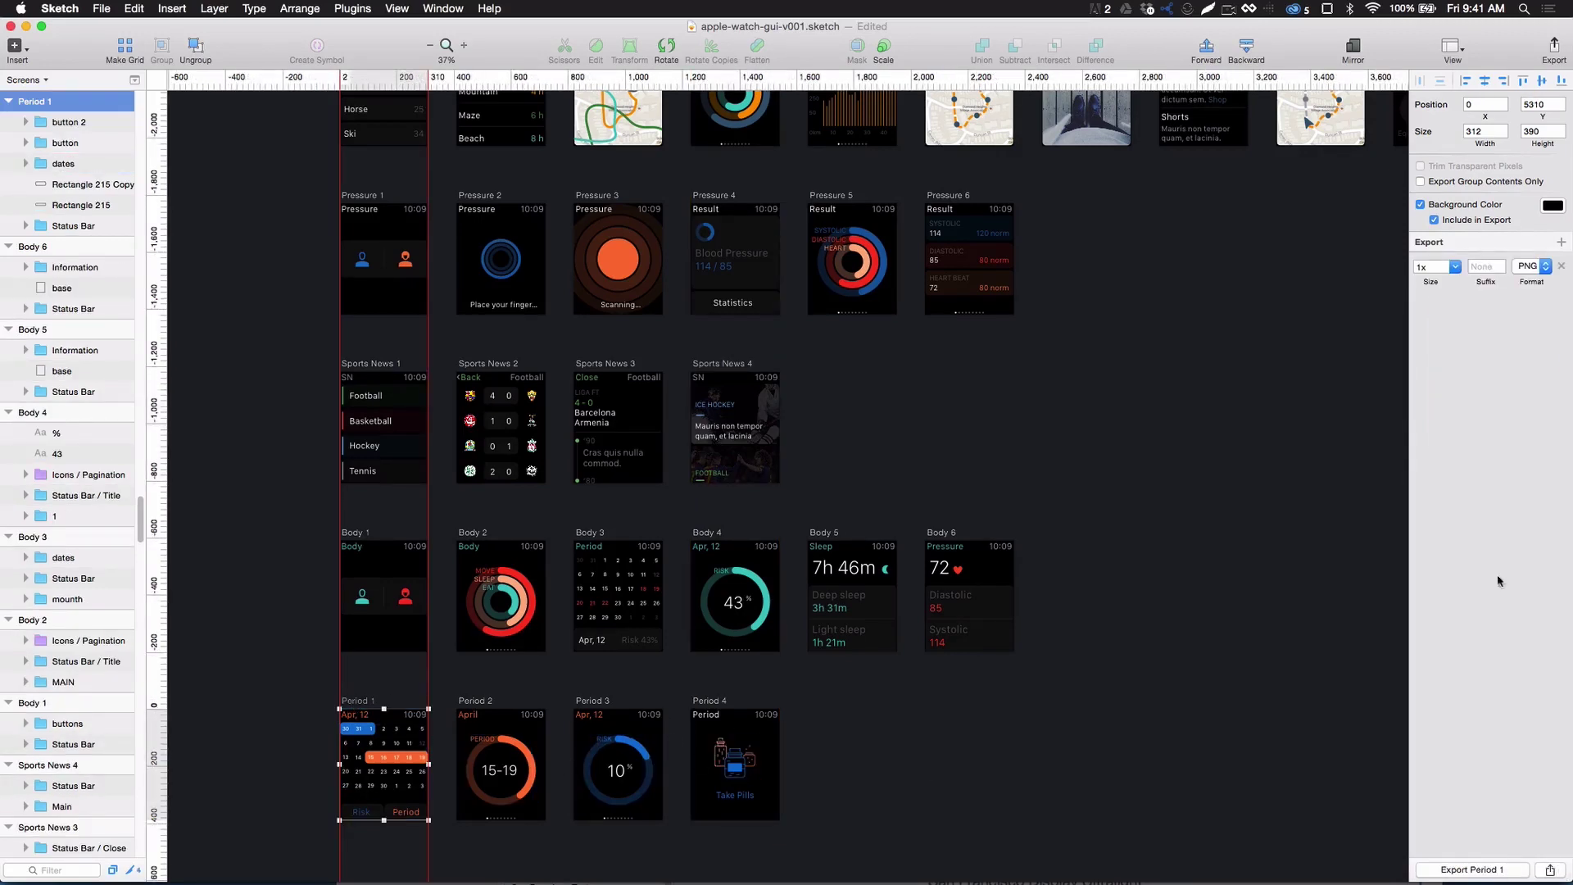
{"action": "left_click_drag", "start_coordinate": [1430, 267], "coordinate": [1330, 254]}
{"action": "type", "text": "150"}
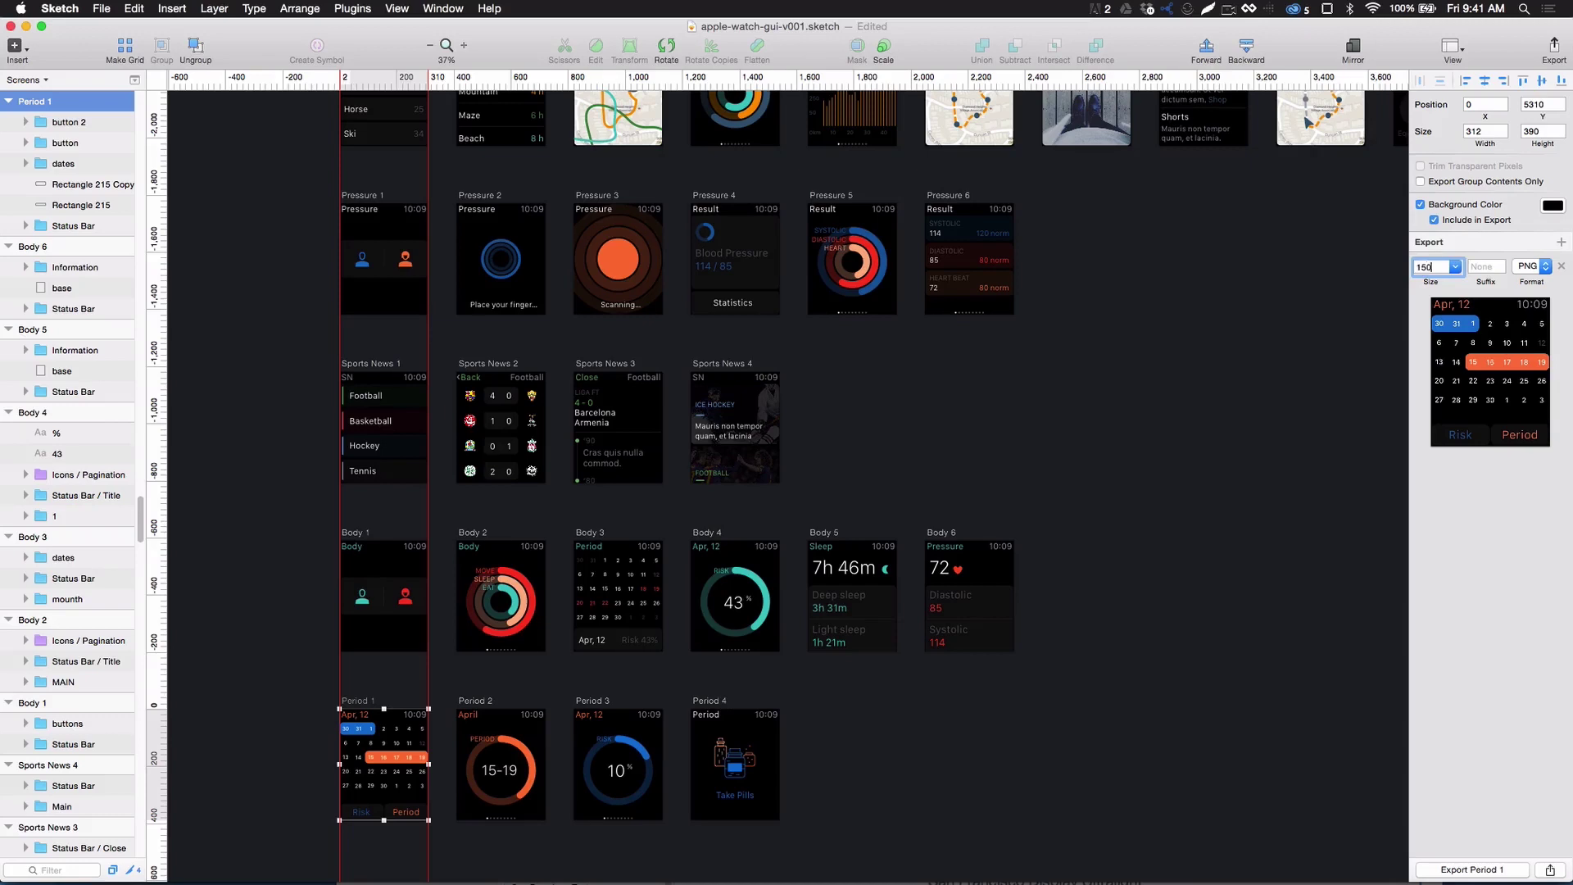
{"action": "type", "text": "0w"}
{"action": "key", "text": "Tab"}
{"action": "left_click", "coordinate": [1482, 873]}
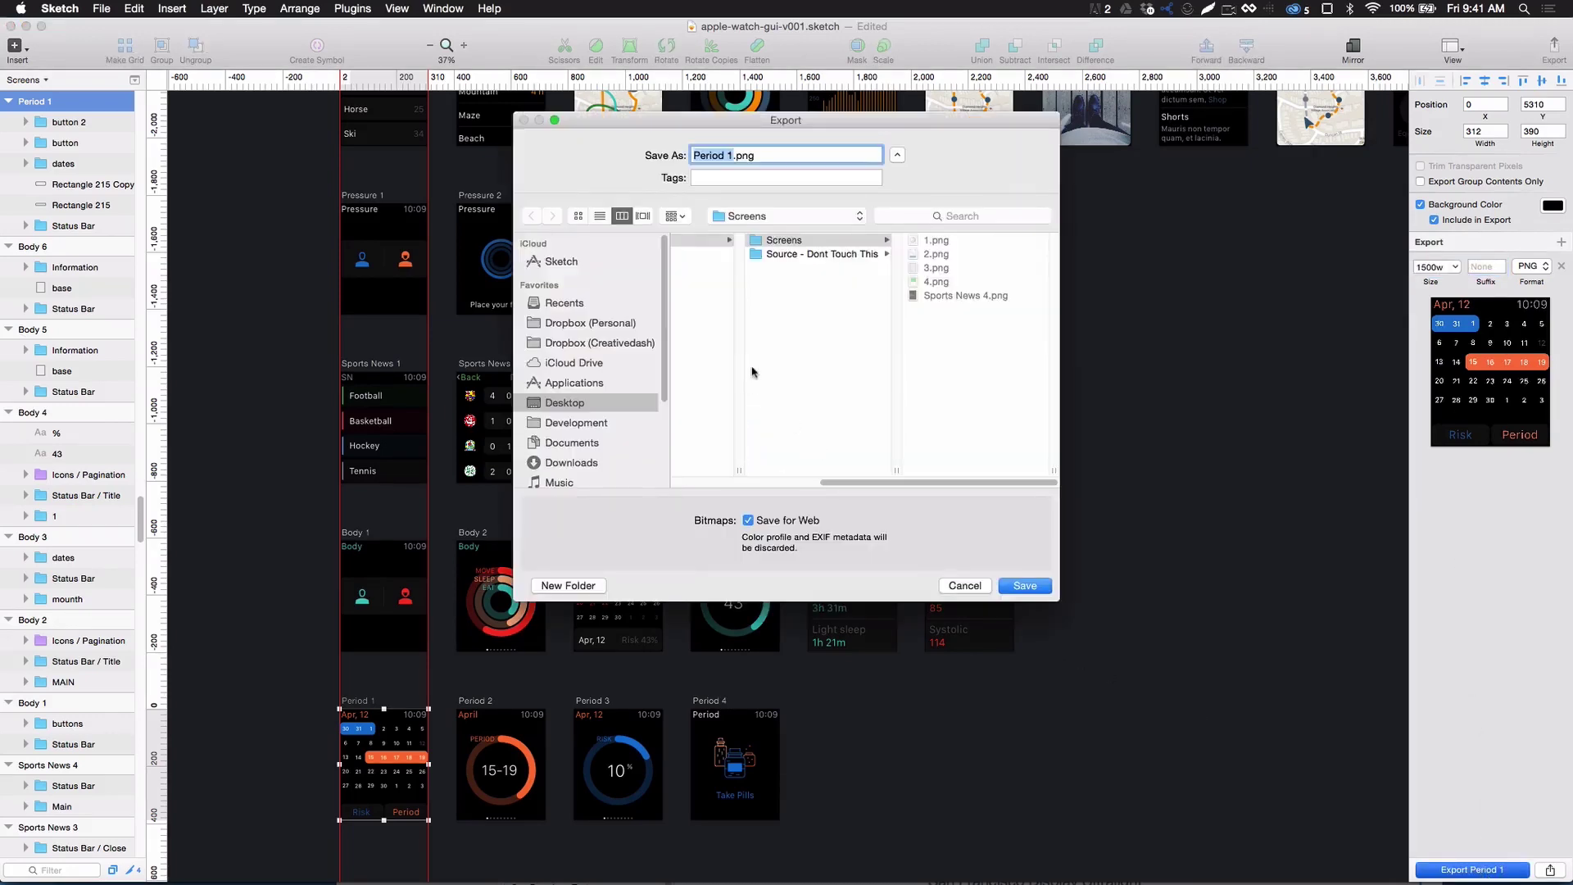
{"action": "left_click", "coordinate": [1043, 581]}
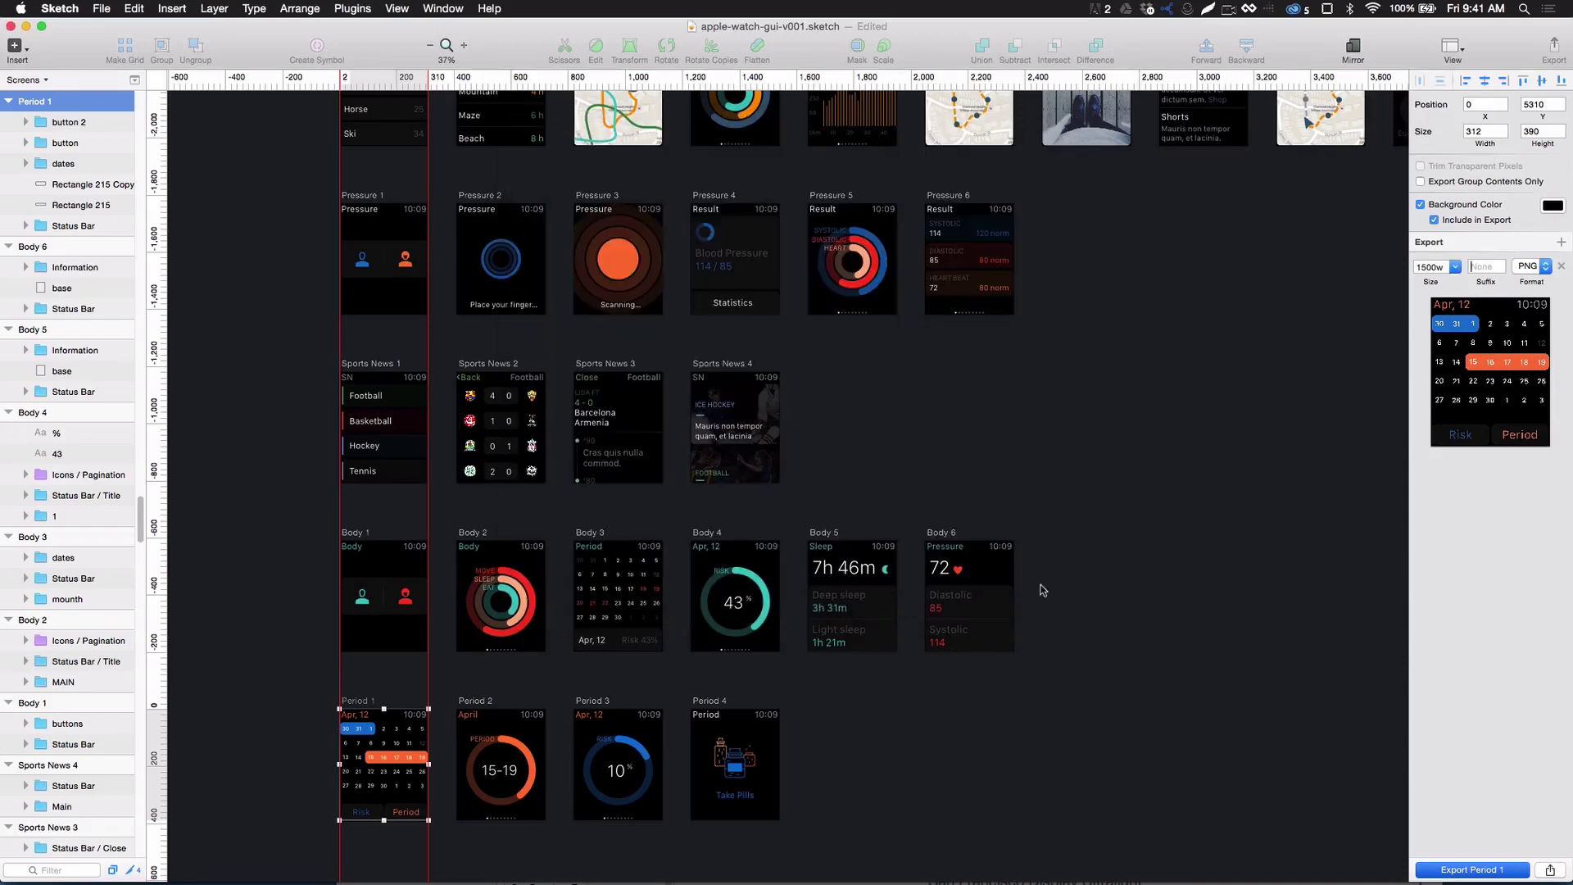
Export the Melody 2 artboard from the Hobbies section at size 1500w as Melody 2.png into the Screens folder
{"action": "left_click", "coordinate": [865, 742]}
{"action": "scroll", "coordinate": [906, 727], "scroll_direction": "down", "scroll_amount": 5}
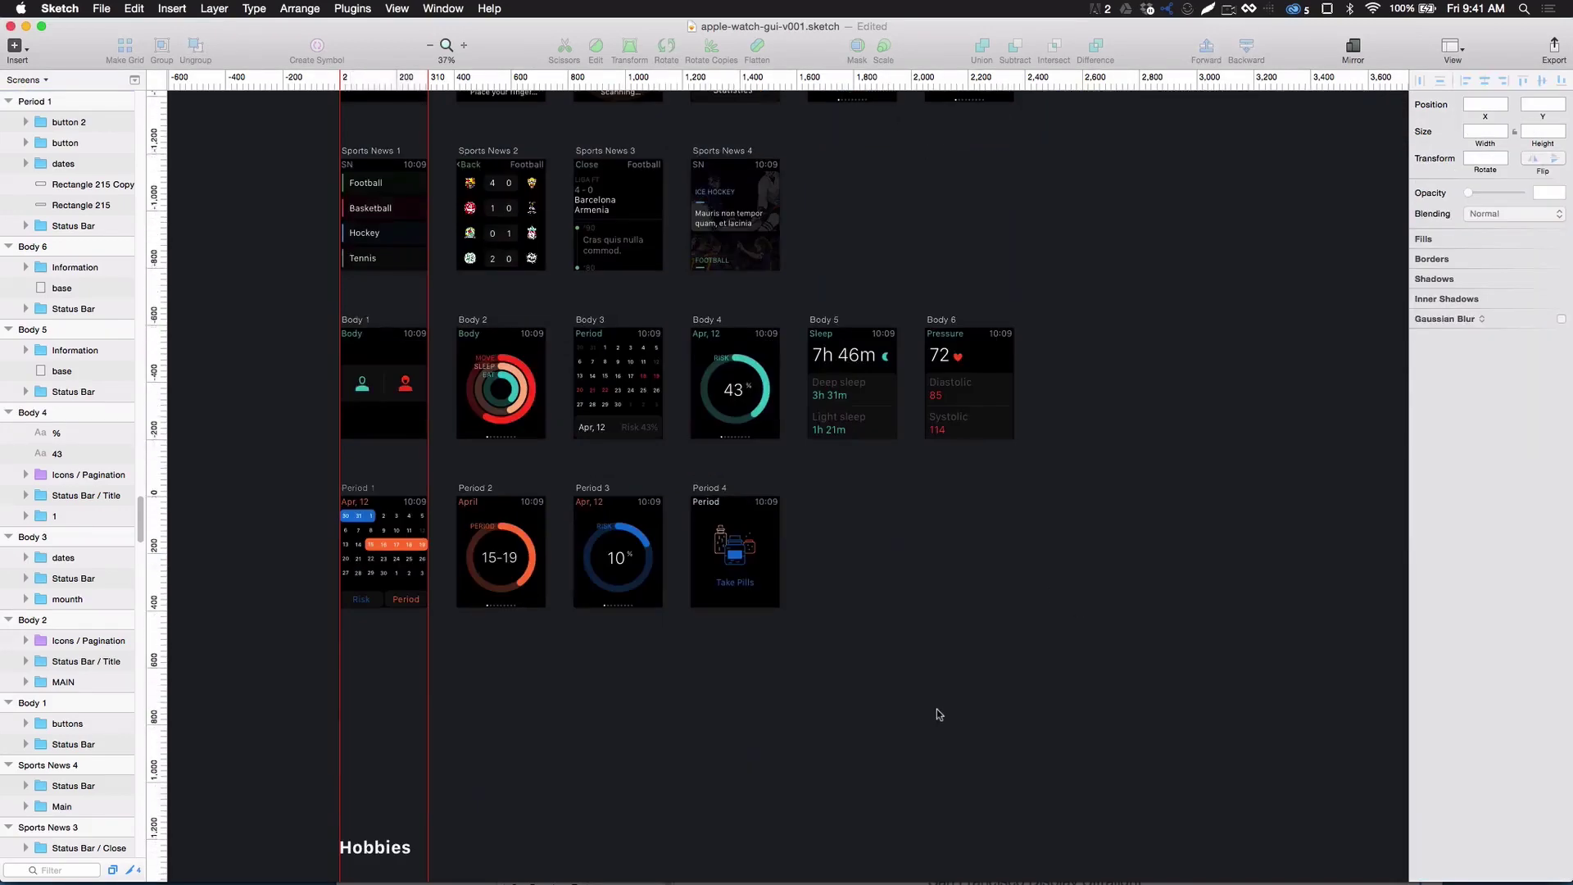
{"action": "left_click_drag", "start_coordinate": [933, 745], "coordinate": [973, 193]}
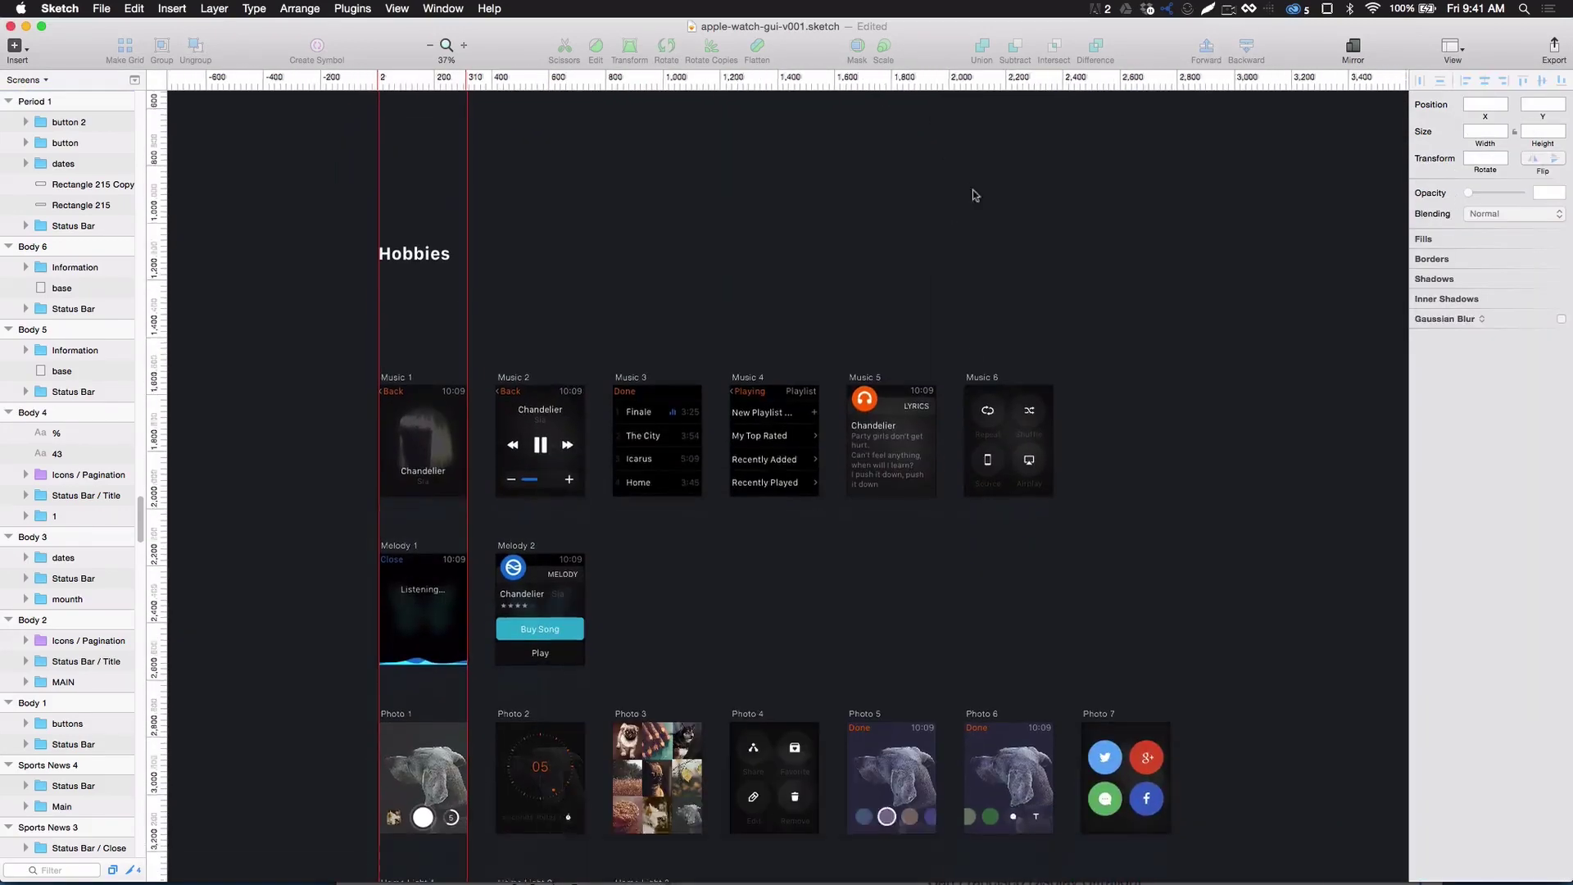
{"action": "left_click_drag", "start_coordinate": [1004, 601], "coordinate": [975, 305]}
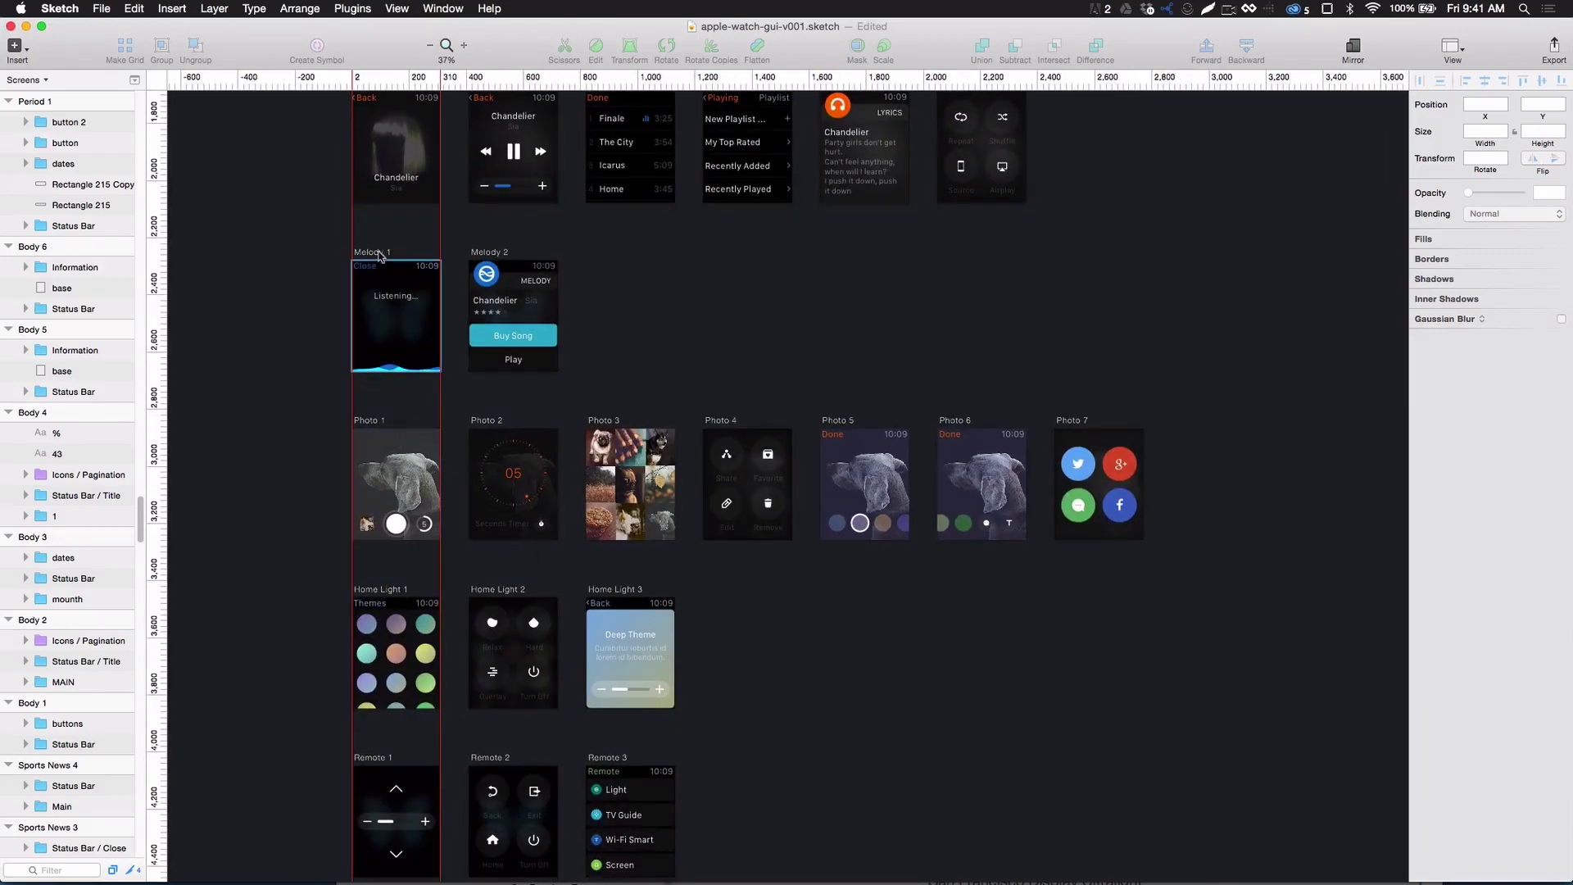
{"action": "left_click", "coordinate": [495, 253]}
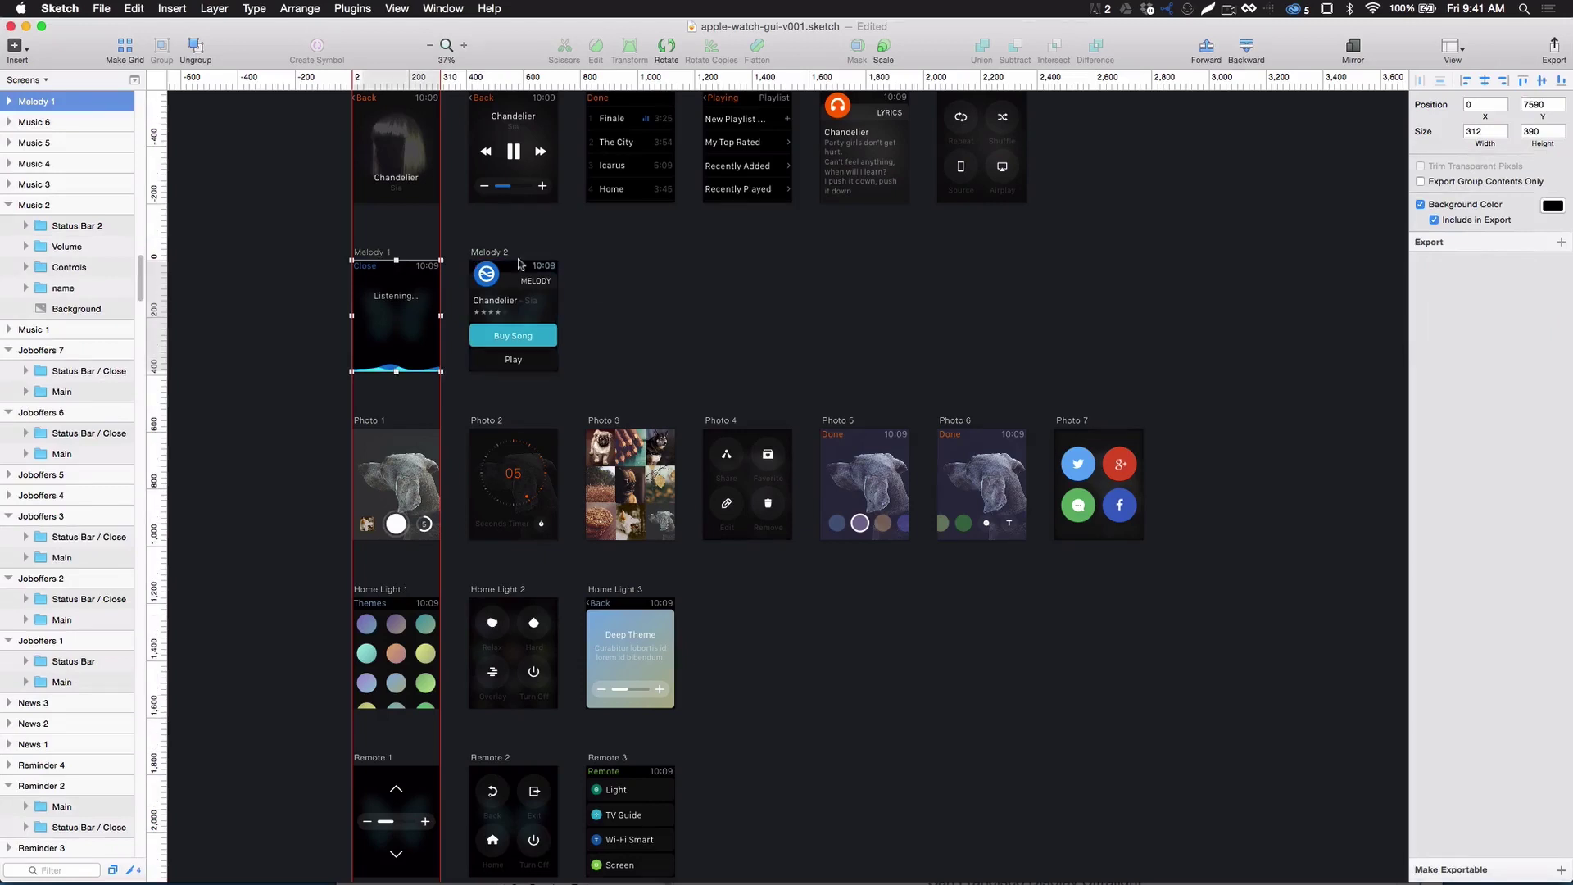
{"action": "left_click", "coordinate": [1562, 871]}
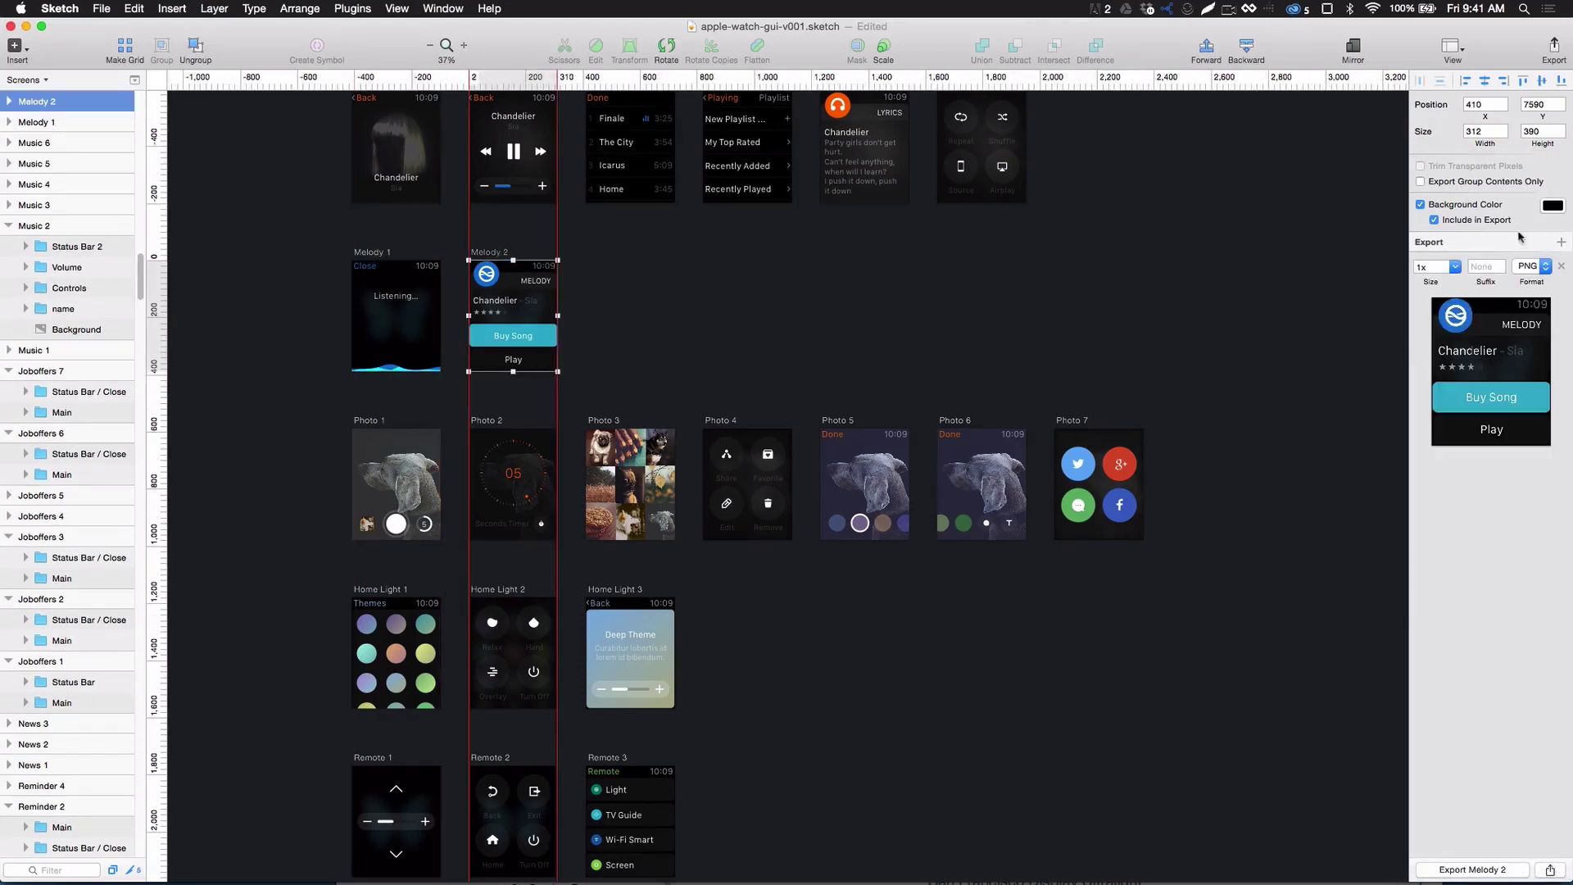
{"action": "left_click", "coordinate": [1430, 268]}
{"action": "type", "text": "1500w"}
{"action": "key", "text": "Tab"}
{"action": "left_click", "coordinate": [1491, 868]}
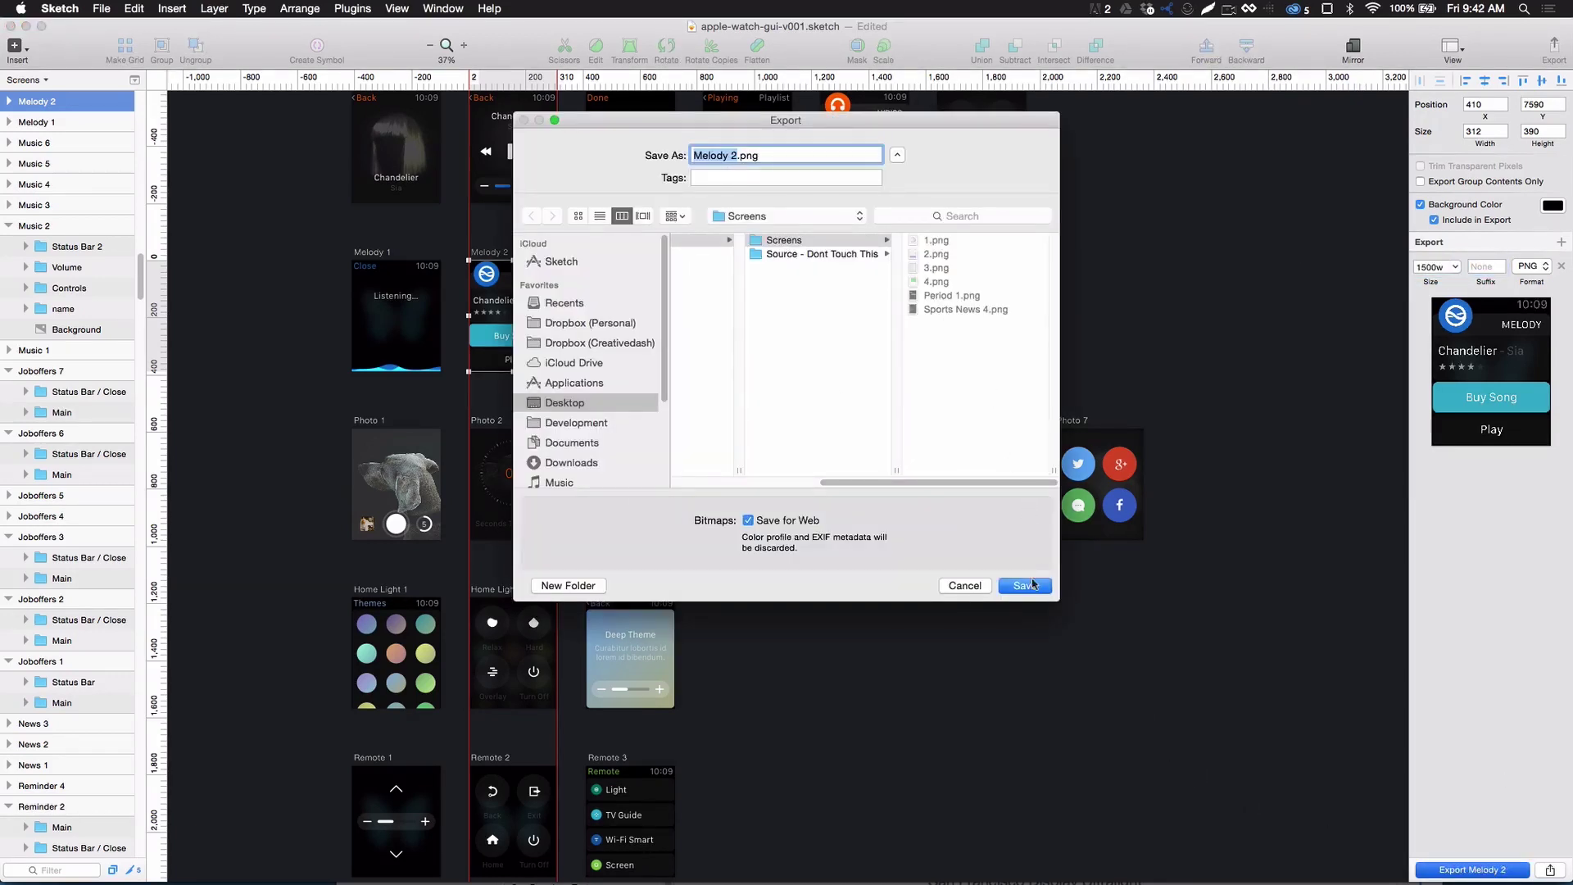
{"action": "left_click", "coordinate": [1023, 585]}
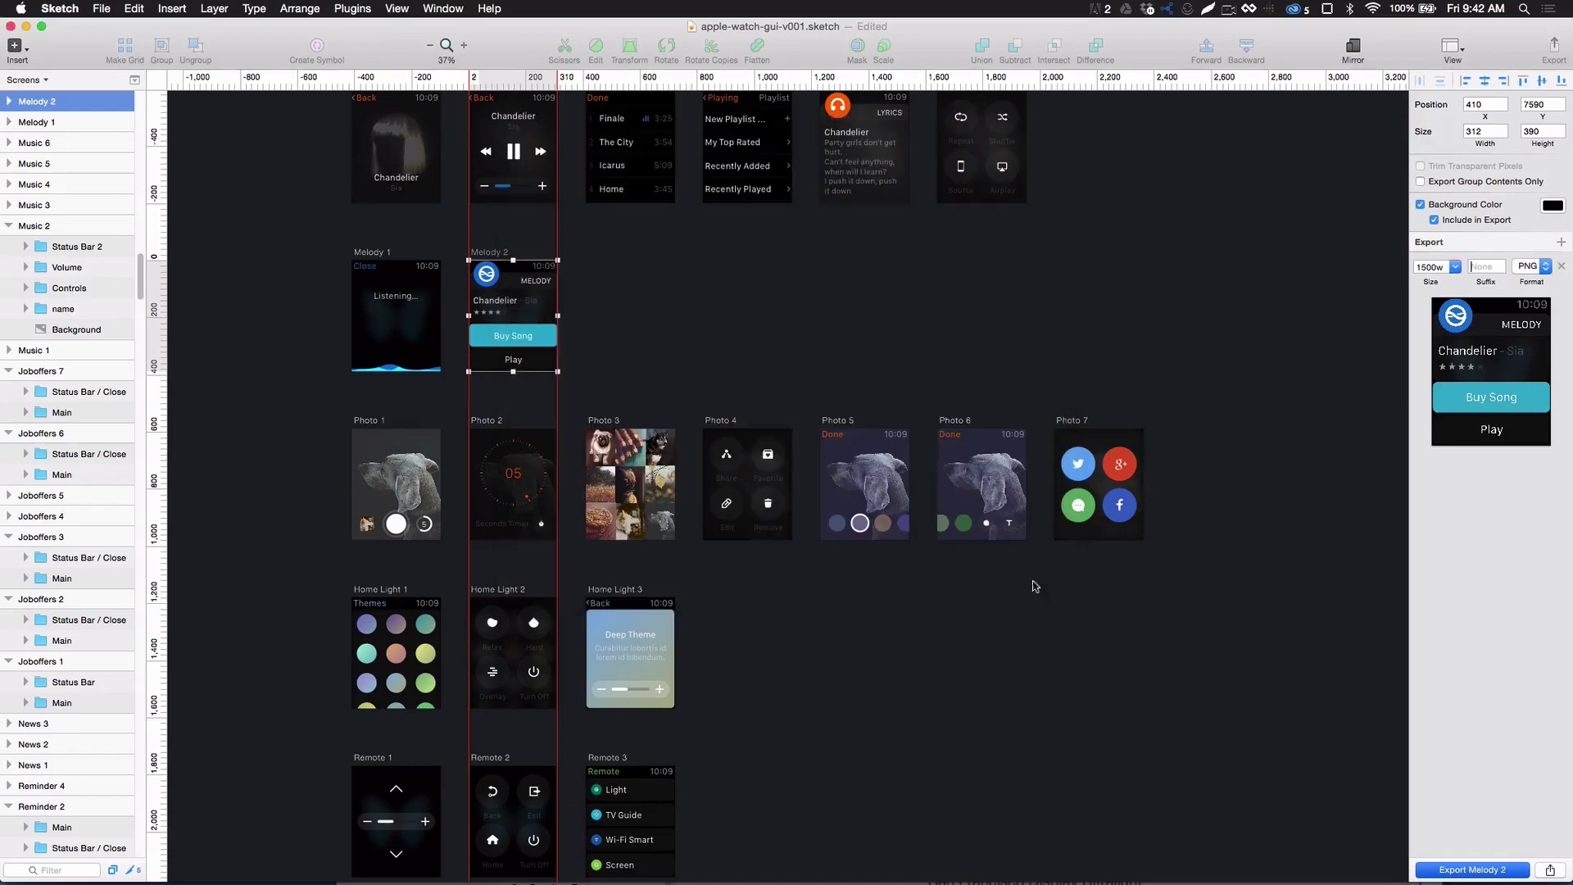
Export the Photo 6 artboard as a PNG at size 1500w into the Screens folder
{"action": "left_click", "coordinate": [955, 421]}
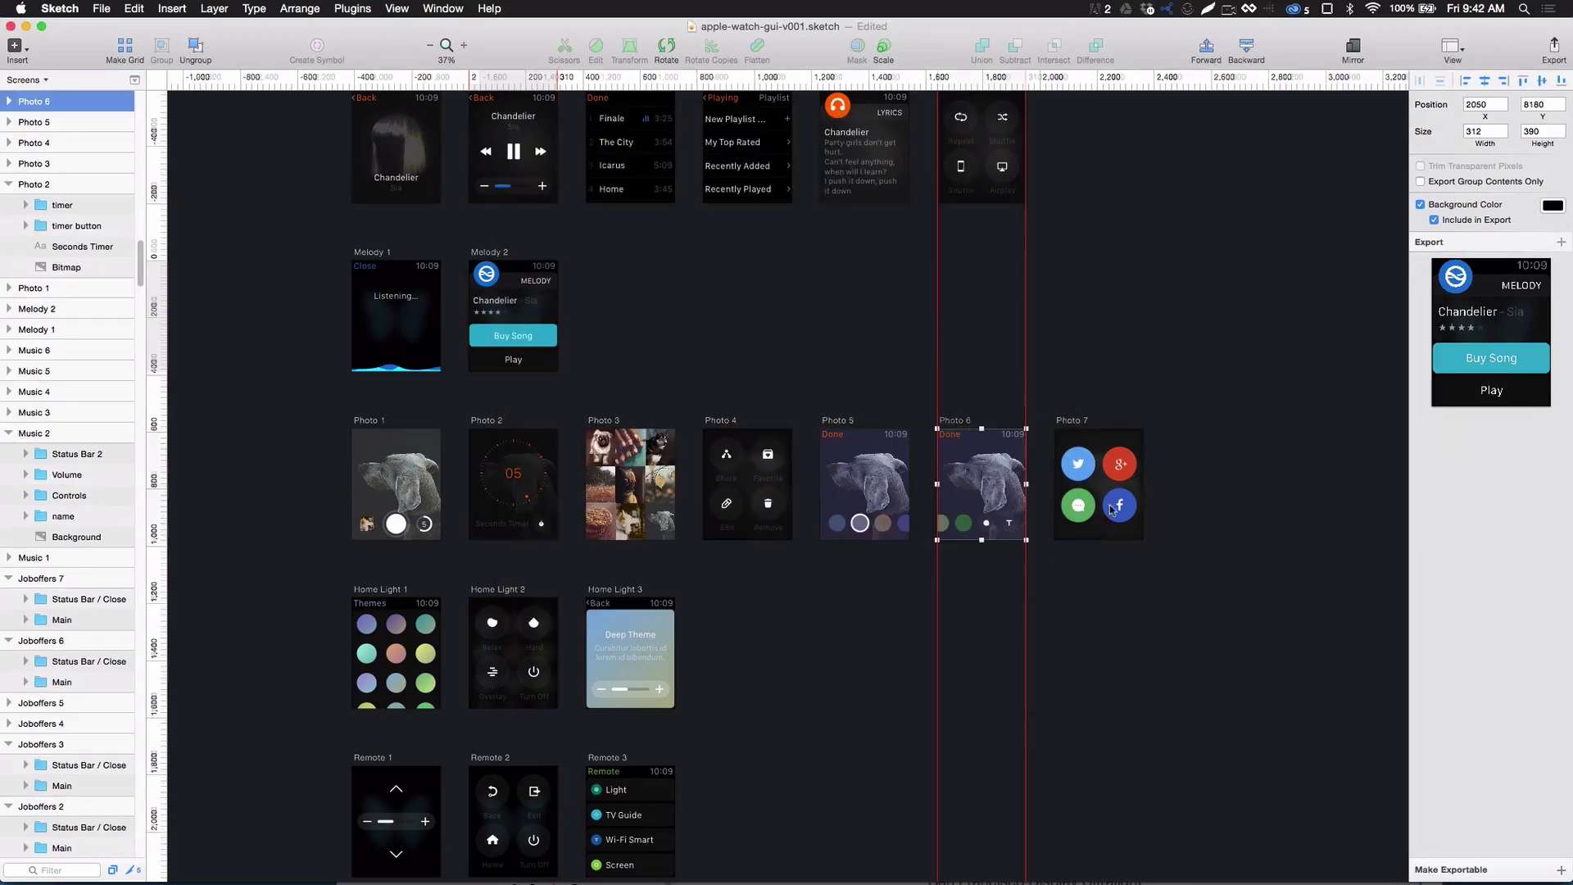
{"action": "left_click", "coordinate": [1485, 873]}
{"action": "left_click_drag", "start_coordinate": [1446, 264], "coordinate": [1354, 257]}
{"action": "type", "text": "15"}
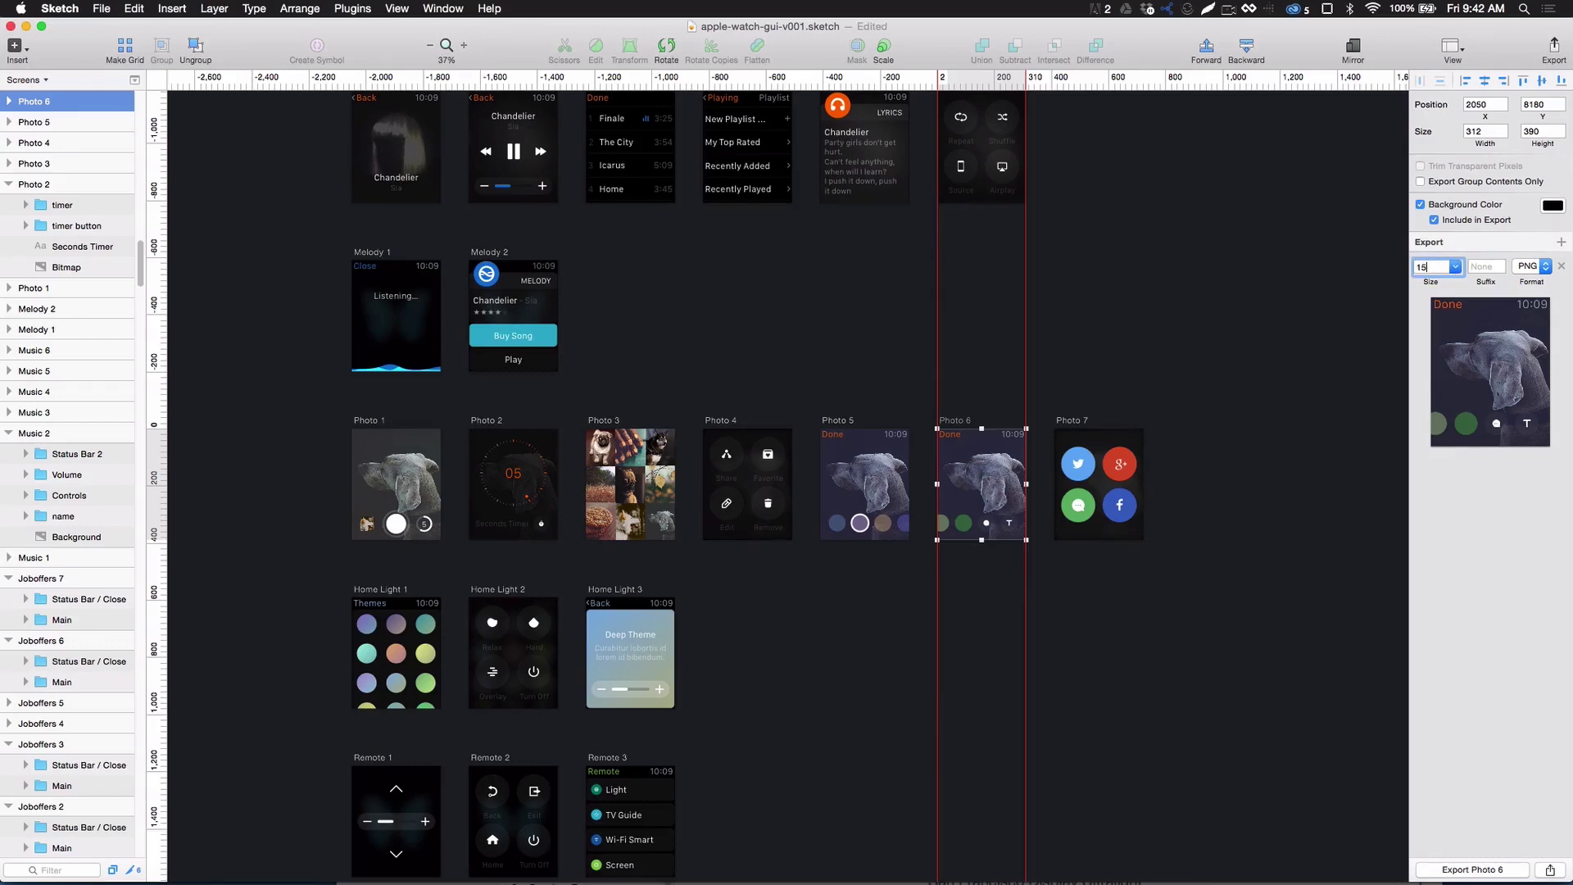
{"action": "type", "text": "00w"}
{"action": "key", "text": "Tab"}
{"action": "left_click", "coordinate": [1496, 870]}
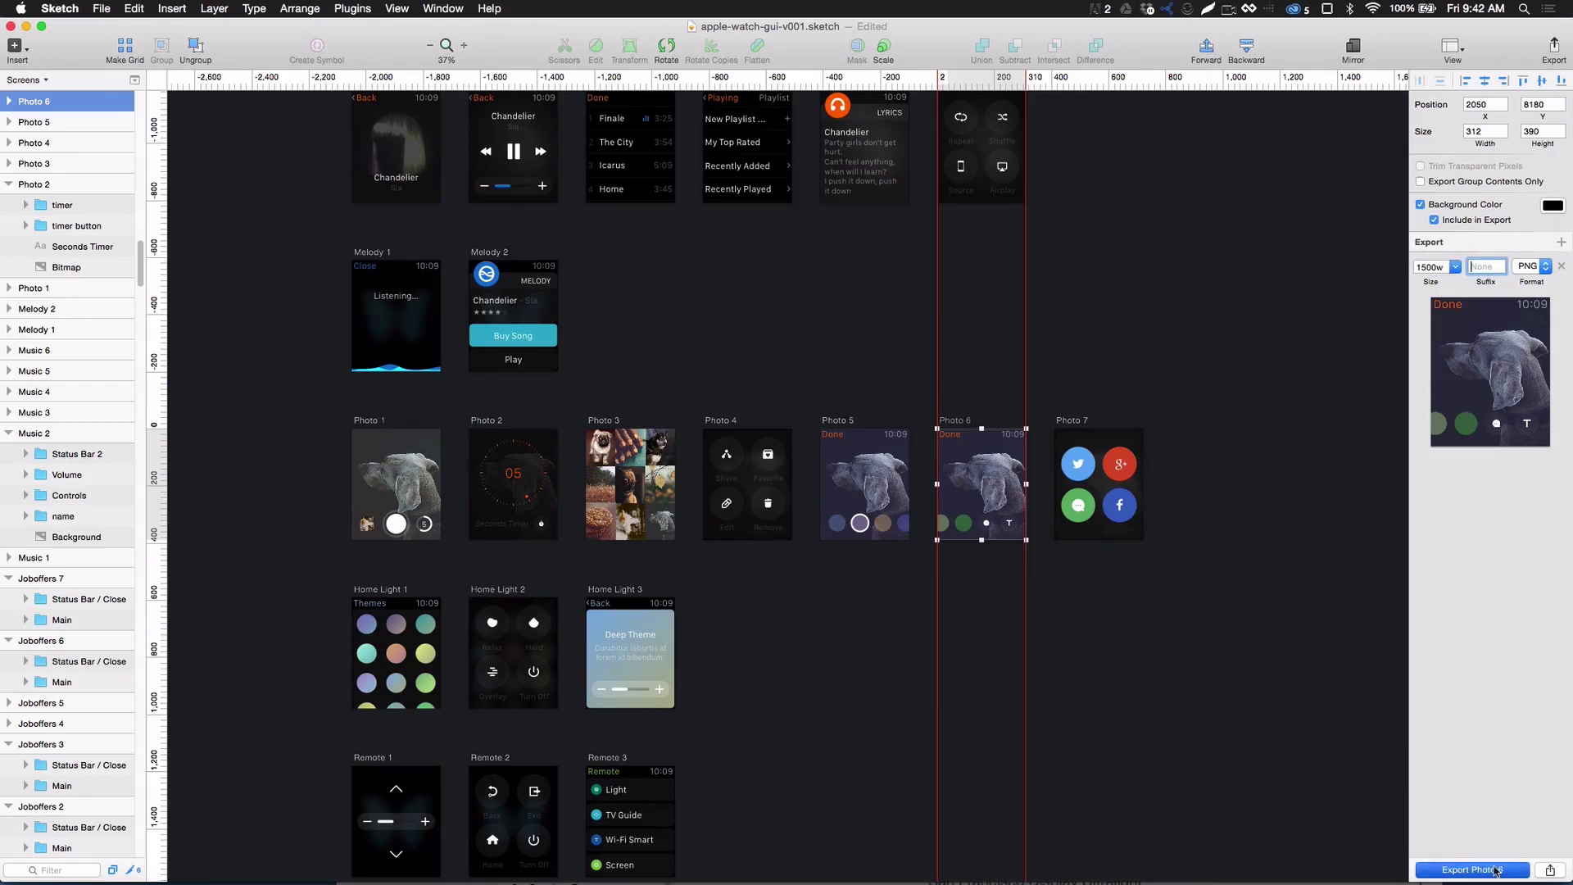
{"action": "left_click", "coordinate": [1025, 586]}
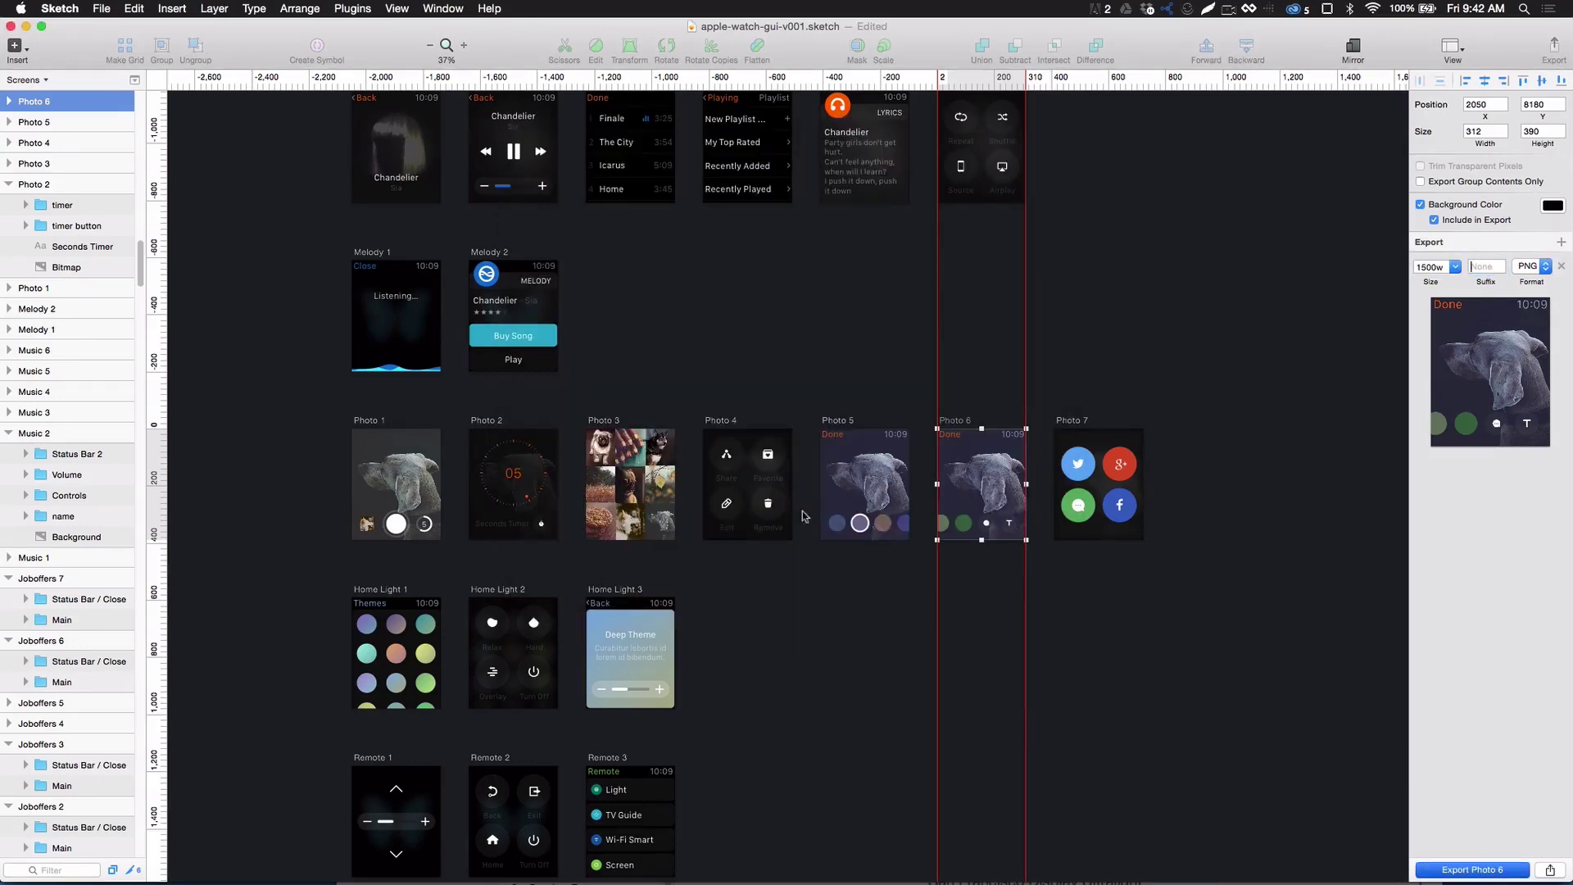
Switch to After Effects and import Melody 2.png, Period 1.png, Photo 6.png and Sports News 4.png from the template's Links/Screens folder
{"action": "key", "text": "super+Tab"}
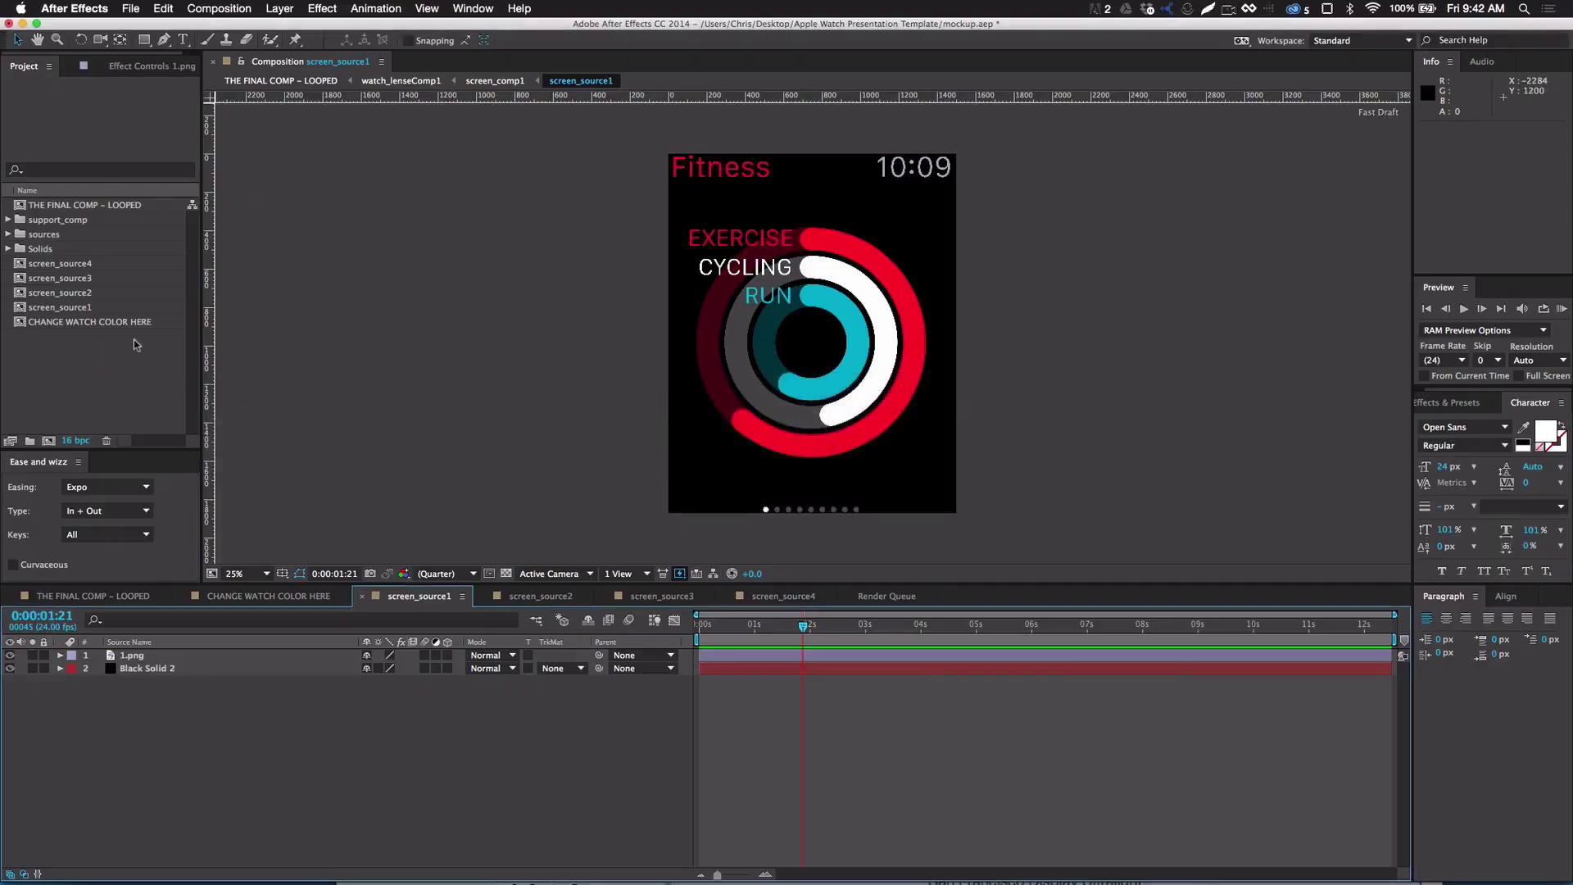
{"action": "double_click", "coordinate": [121, 369]}
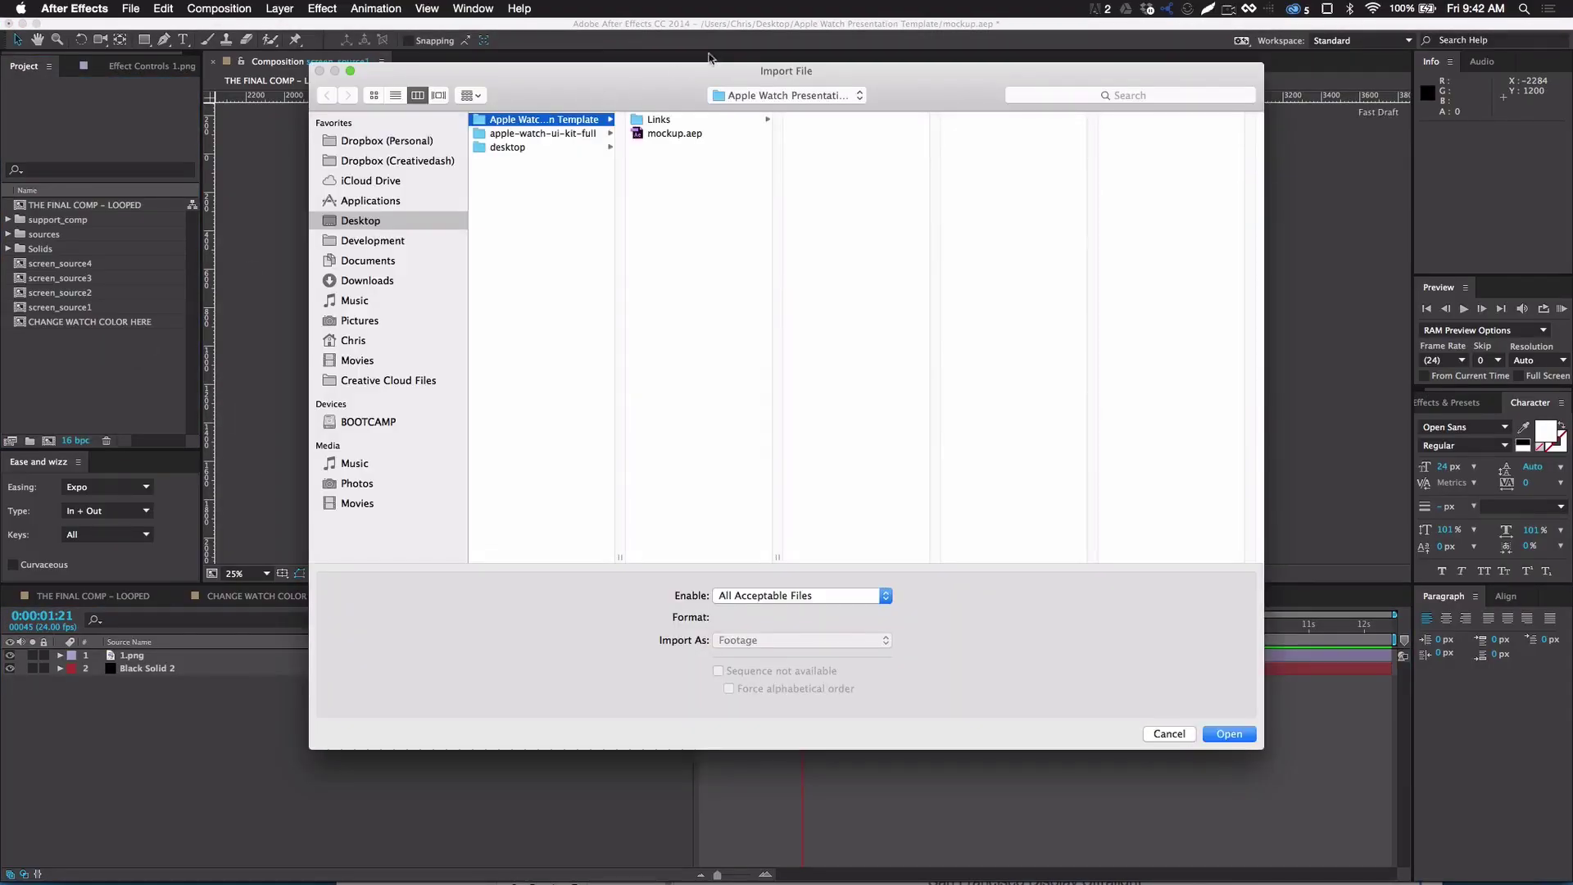
{"action": "left_click", "coordinate": [671, 121]}
{"action": "left_click", "coordinate": [822, 119]}
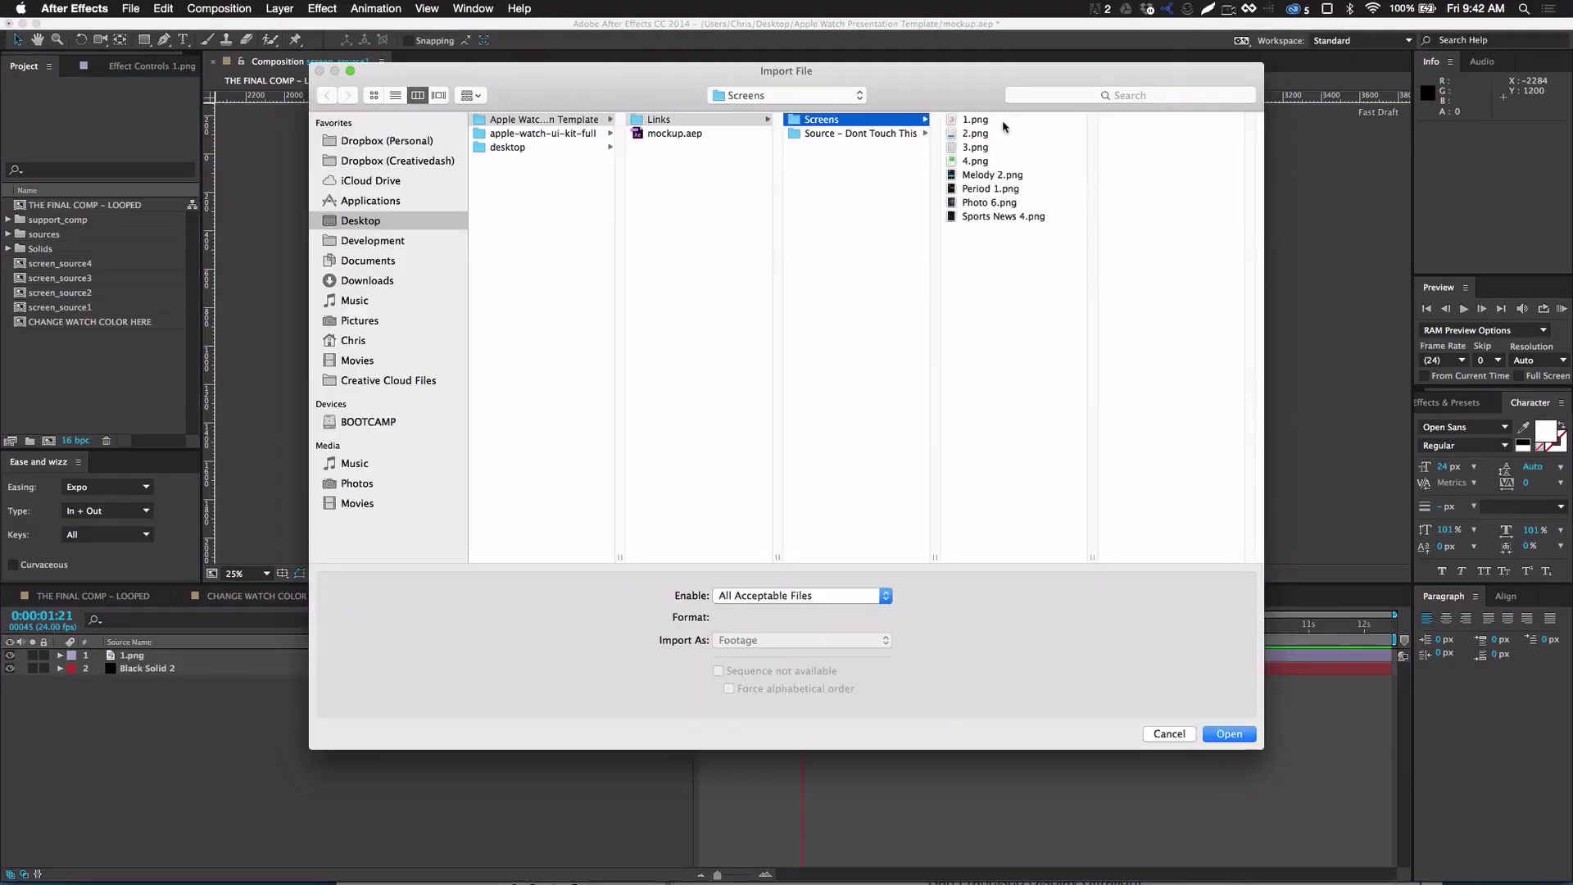
{"action": "left_click", "coordinate": [993, 187]}
{"action": "left_click", "coordinate": [993, 175]}
{"action": "left_click", "coordinate": [991, 217], "text": "shift"}
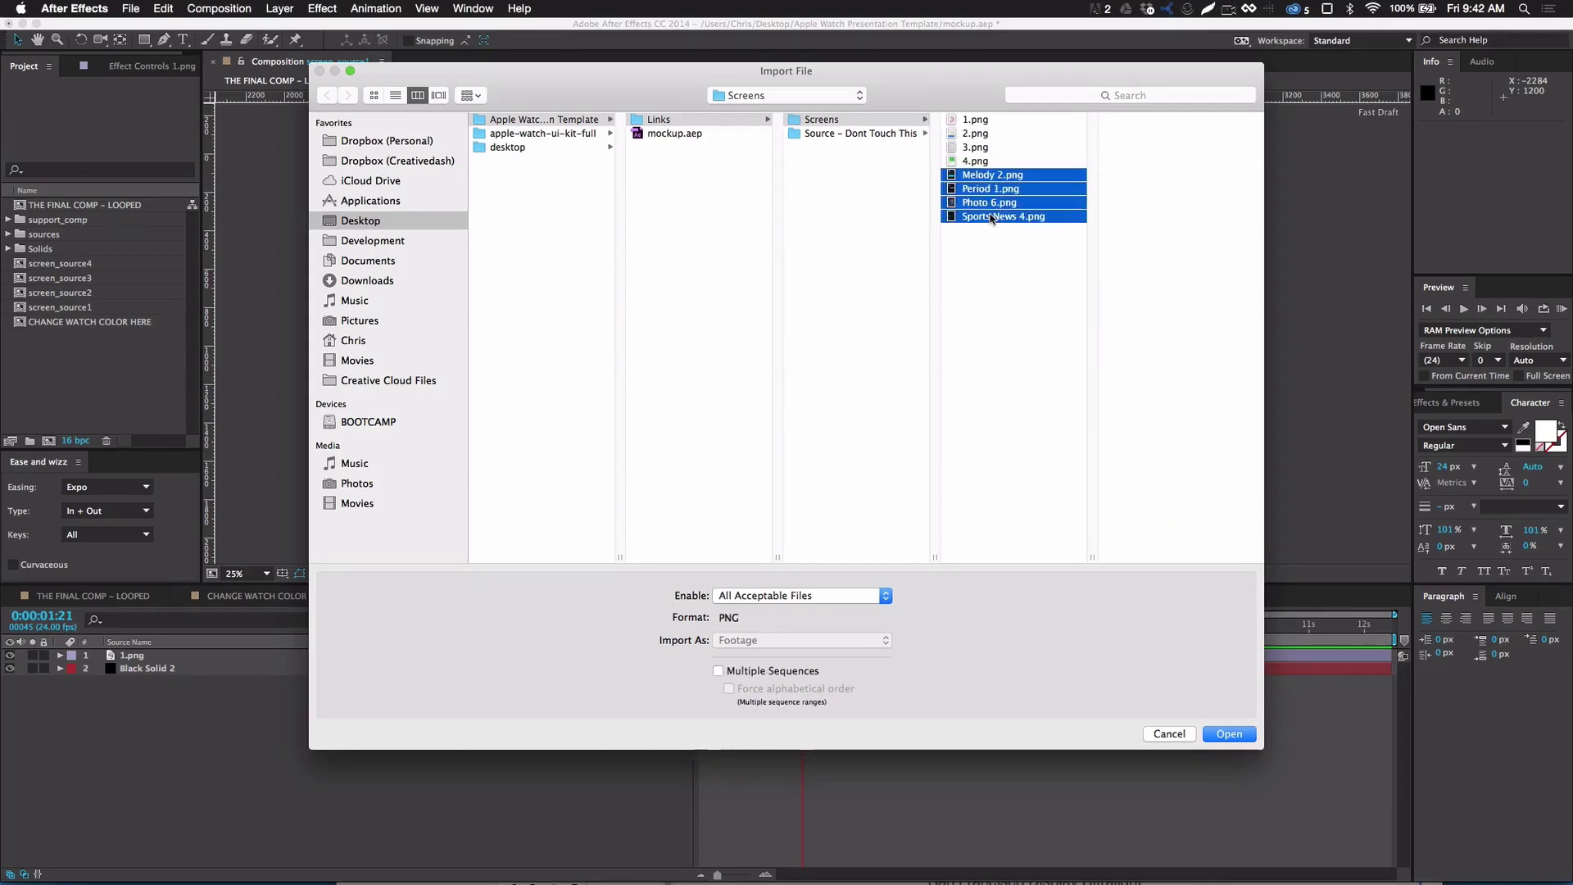
{"action": "key", "text": "Return"}
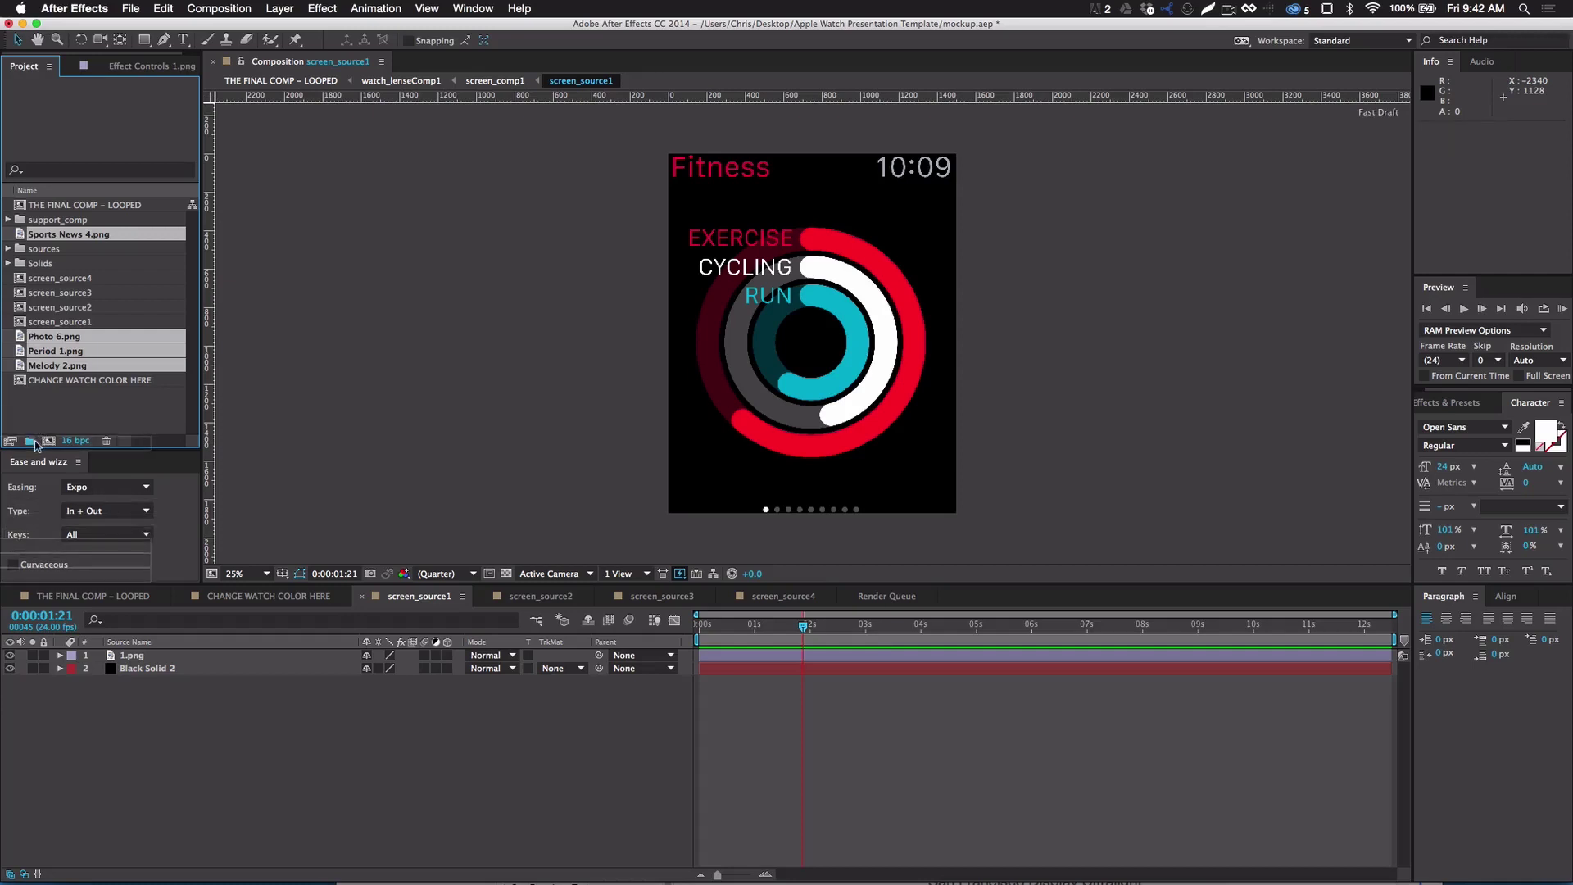
Group the four imported PNGs in a new project folder named imports and expand it
{"action": "left_click", "coordinate": [30, 441]}
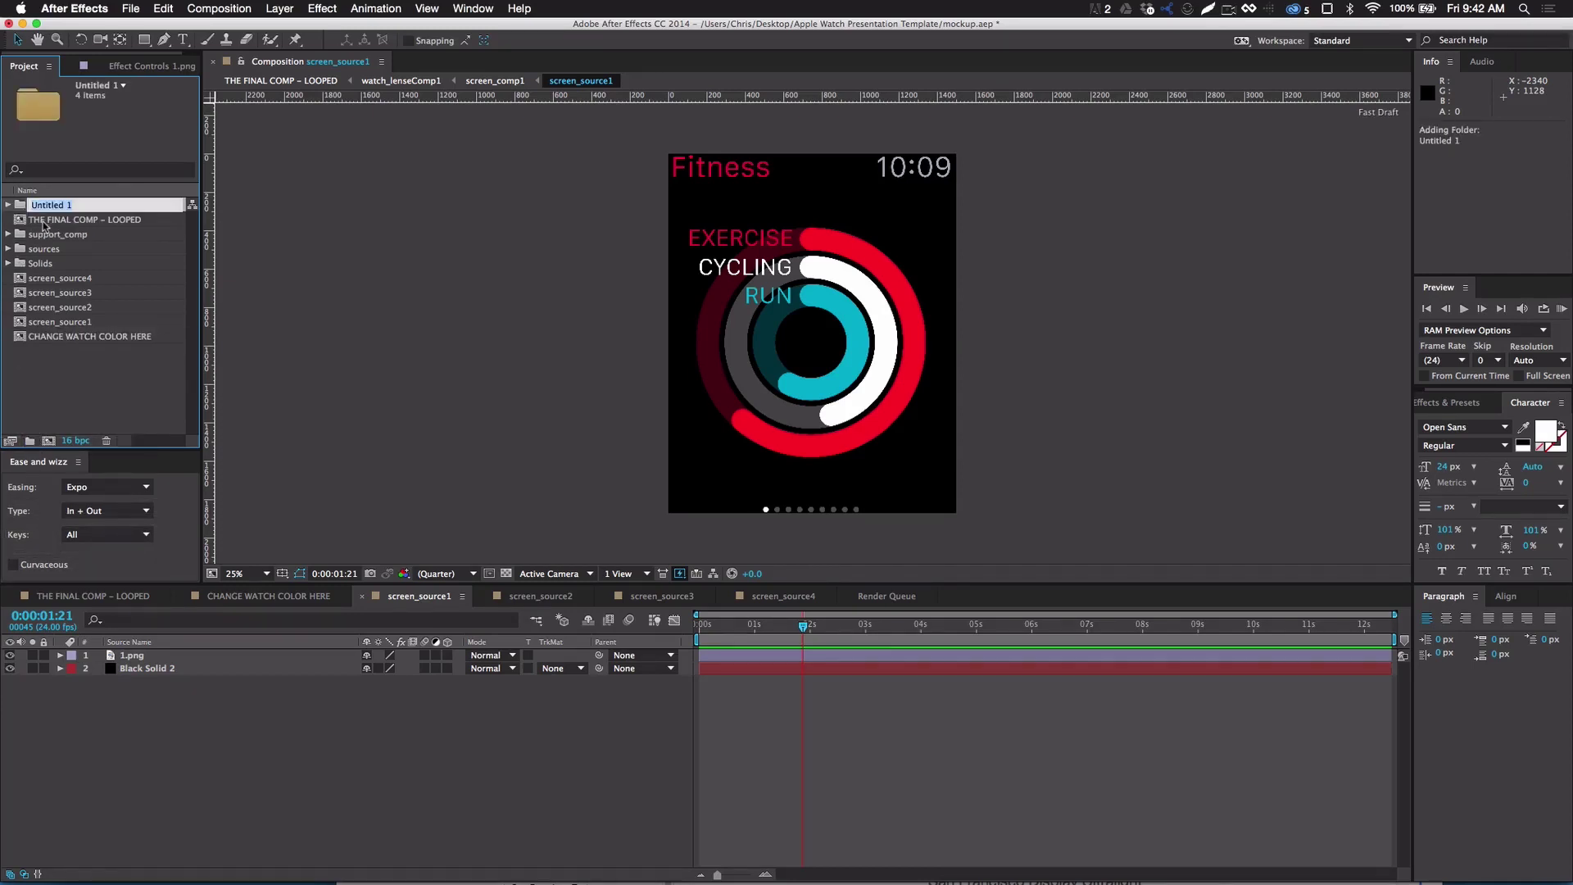
{"action": "type", "text": "imports"}
{"action": "key", "text": "Return"}
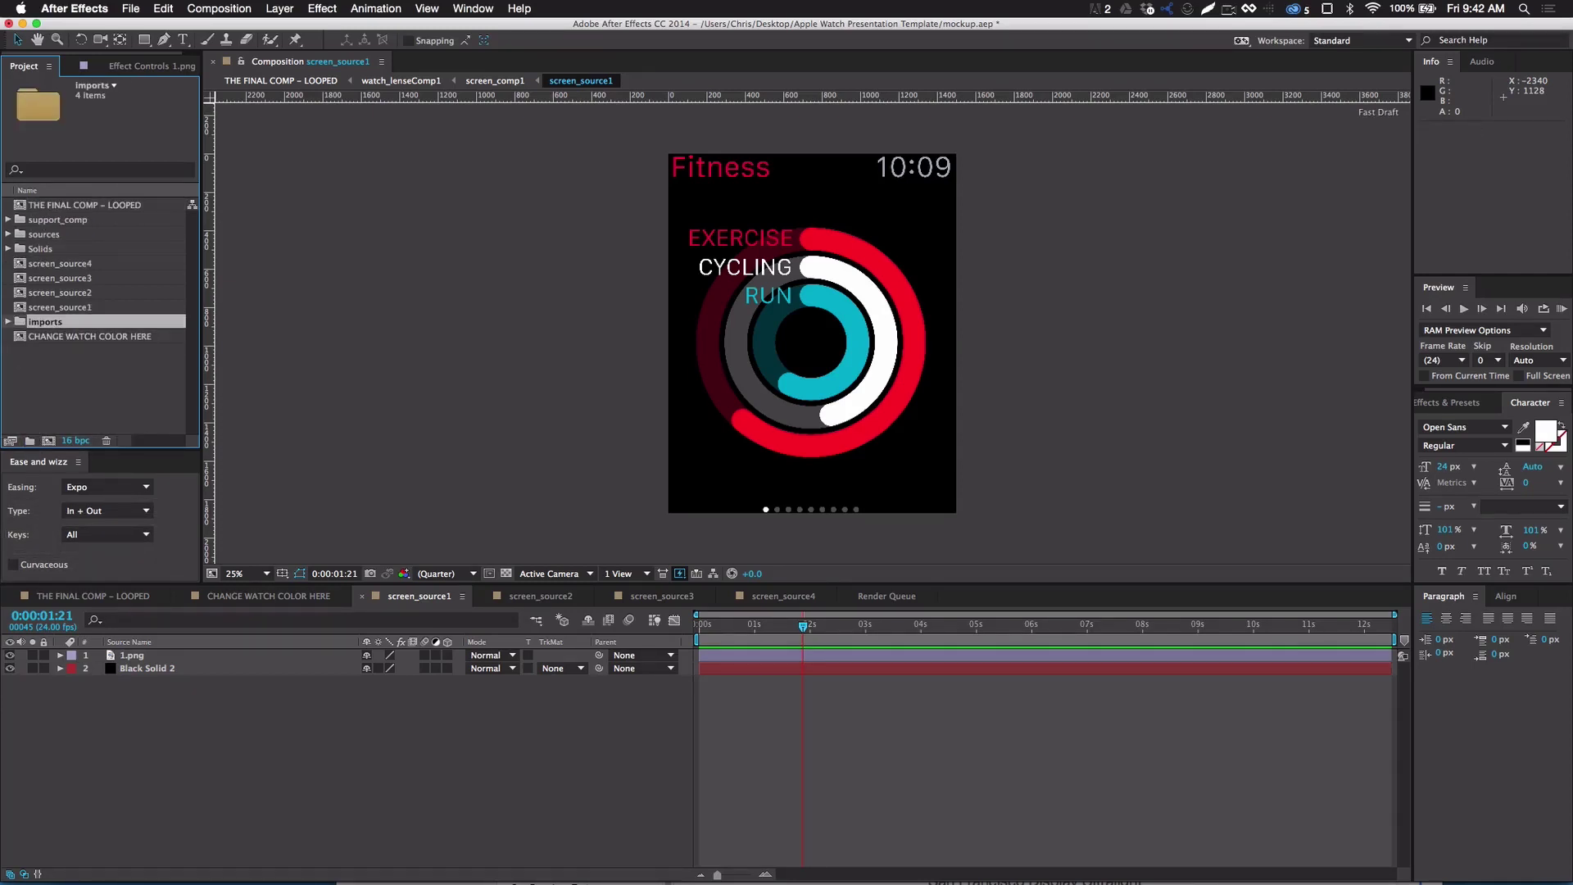
{"action": "left_click", "coordinate": [8, 322]}
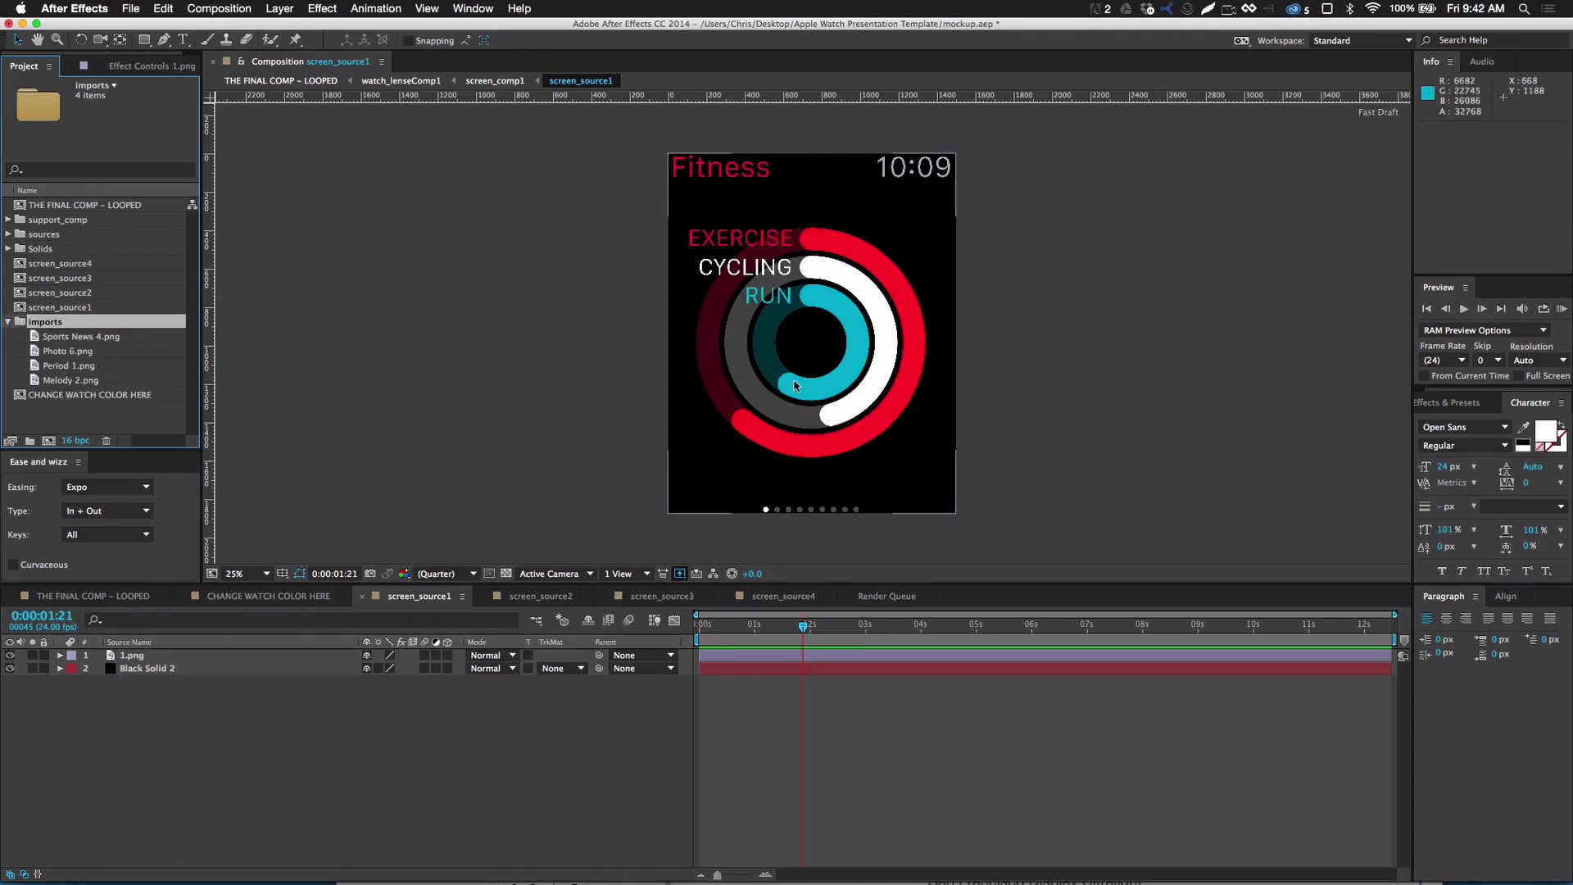
Replace the 1.png layer in screen_source1 with Melody 2.png and the 2.png layer in screen_source2 with Period 1.png
{"action": "left_click", "coordinate": [244, 655]}
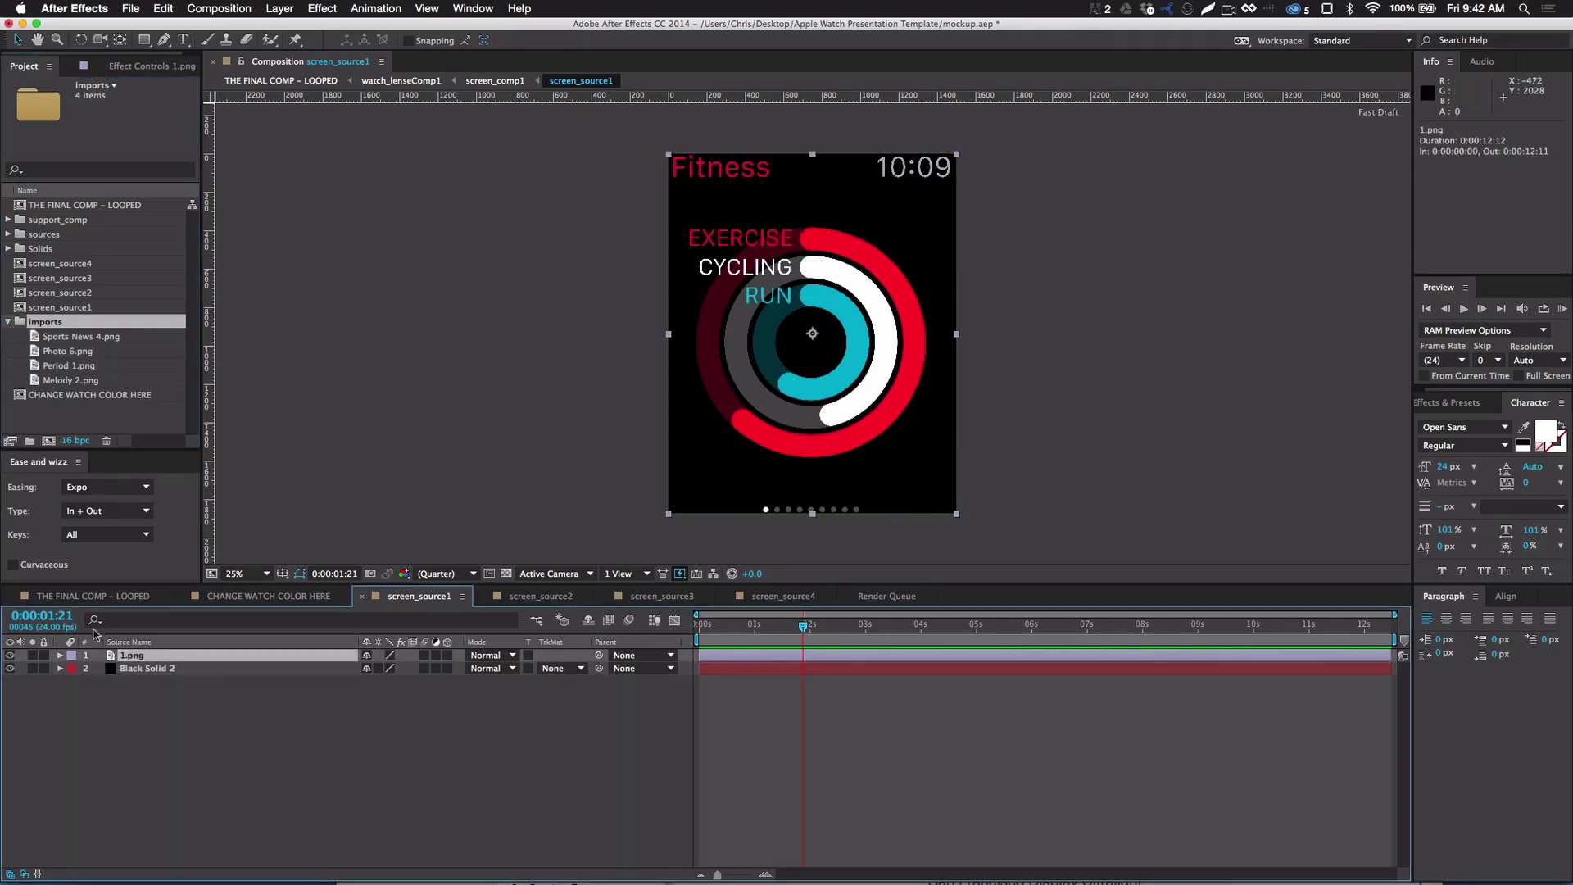
{"action": "left_click_drag", "start_coordinate": [33, 381], "coordinate": [110, 655]}
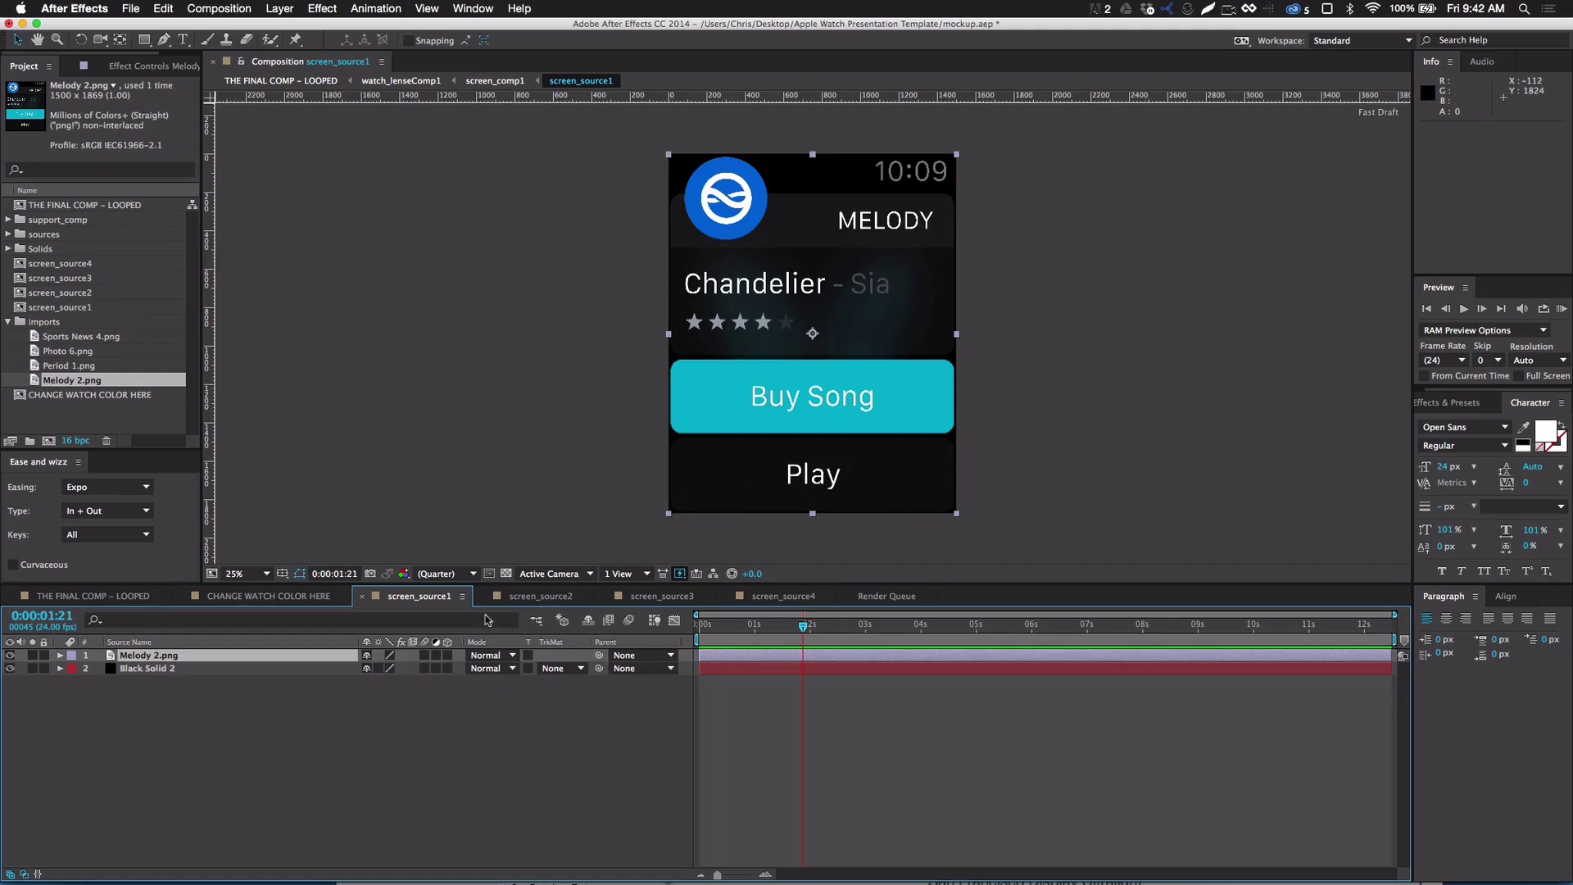
{"action": "left_click", "coordinate": [528, 597]}
{"action": "left_click", "coordinate": [123, 655]}
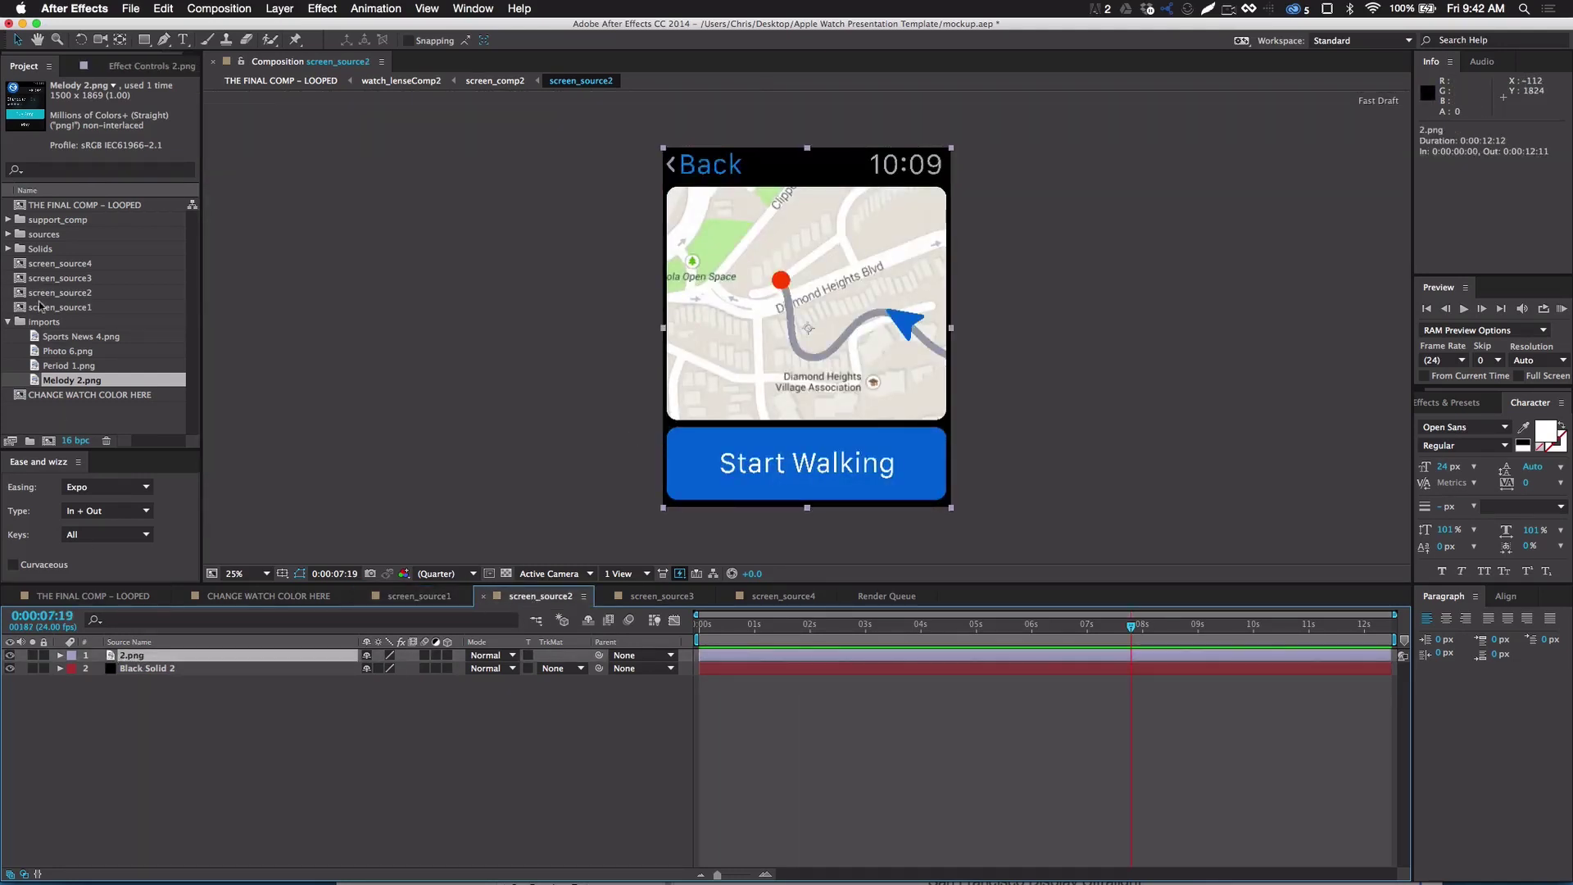
{"action": "left_click_drag", "start_coordinate": [39, 365], "coordinate": [115, 655]}
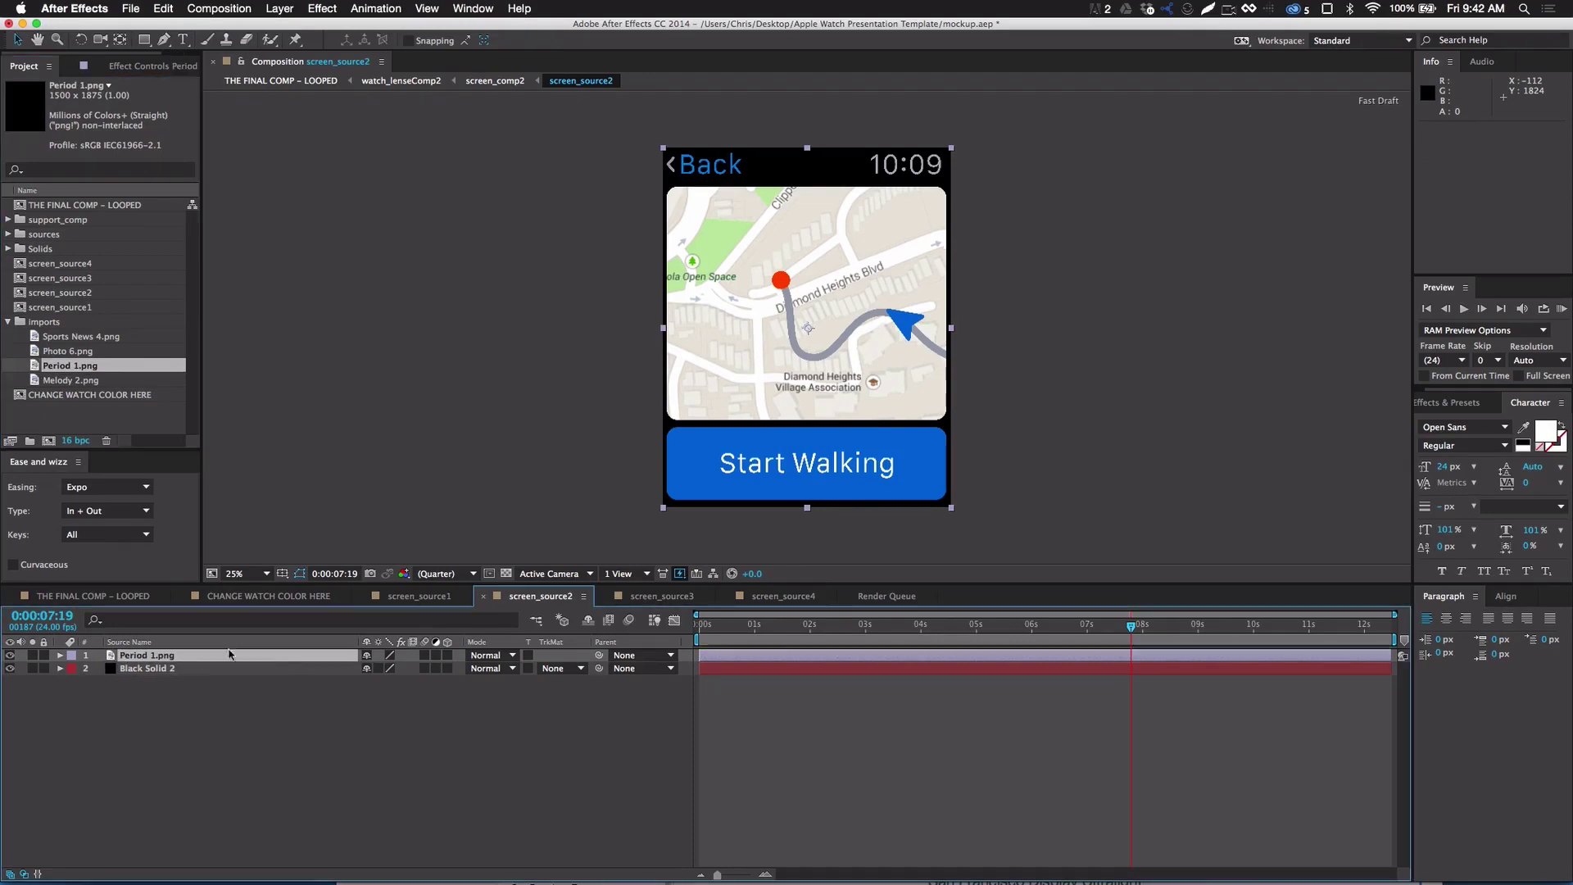
Replace the 3.png layer in screen_source3 with Photo 6.png and the 4.png layer in screen_source4 with Sports News 4.png
{"action": "key", "text": "shift+period"}
{"action": "left_click", "coordinate": [65, 351]}
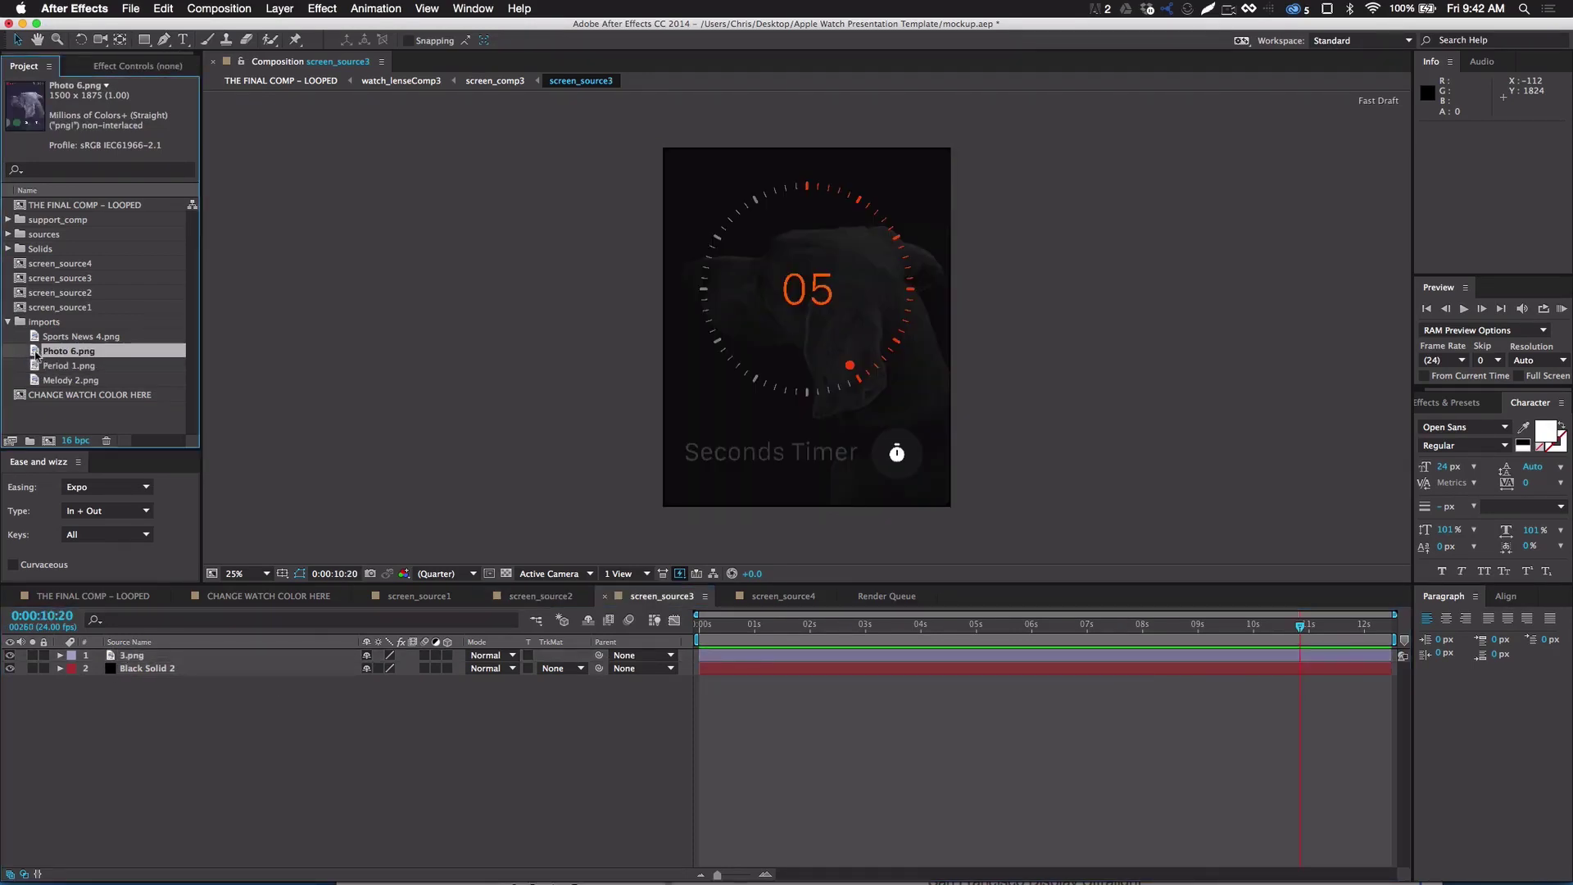
{"action": "left_click", "coordinate": [123, 656]}
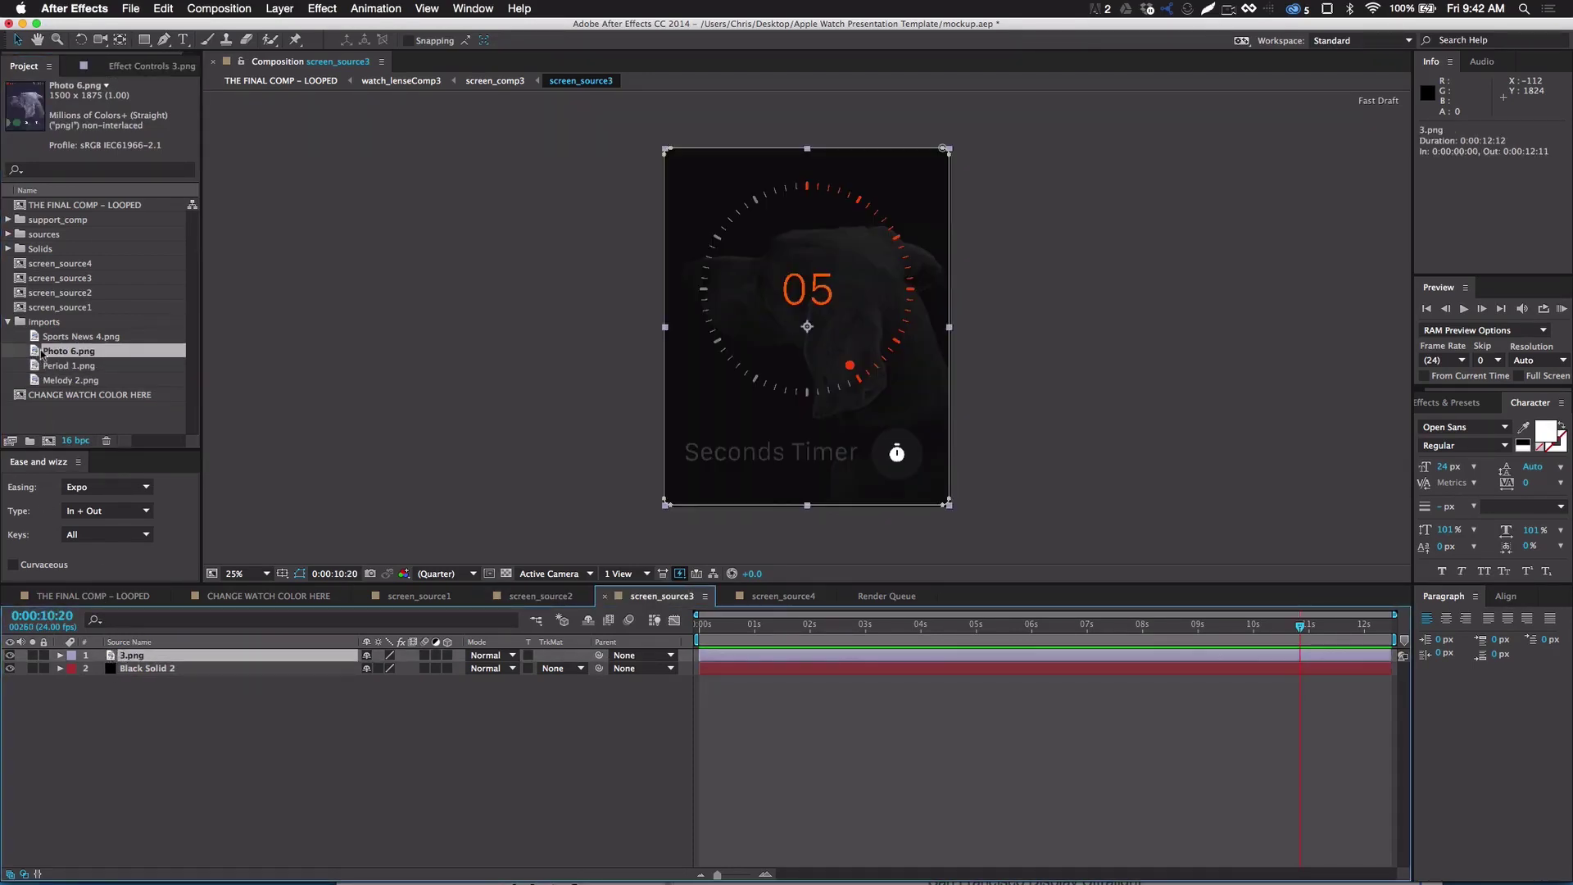
{"action": "left_click_drag", "start_coordinate": [36, 352], "coordinate": [115, 655]}
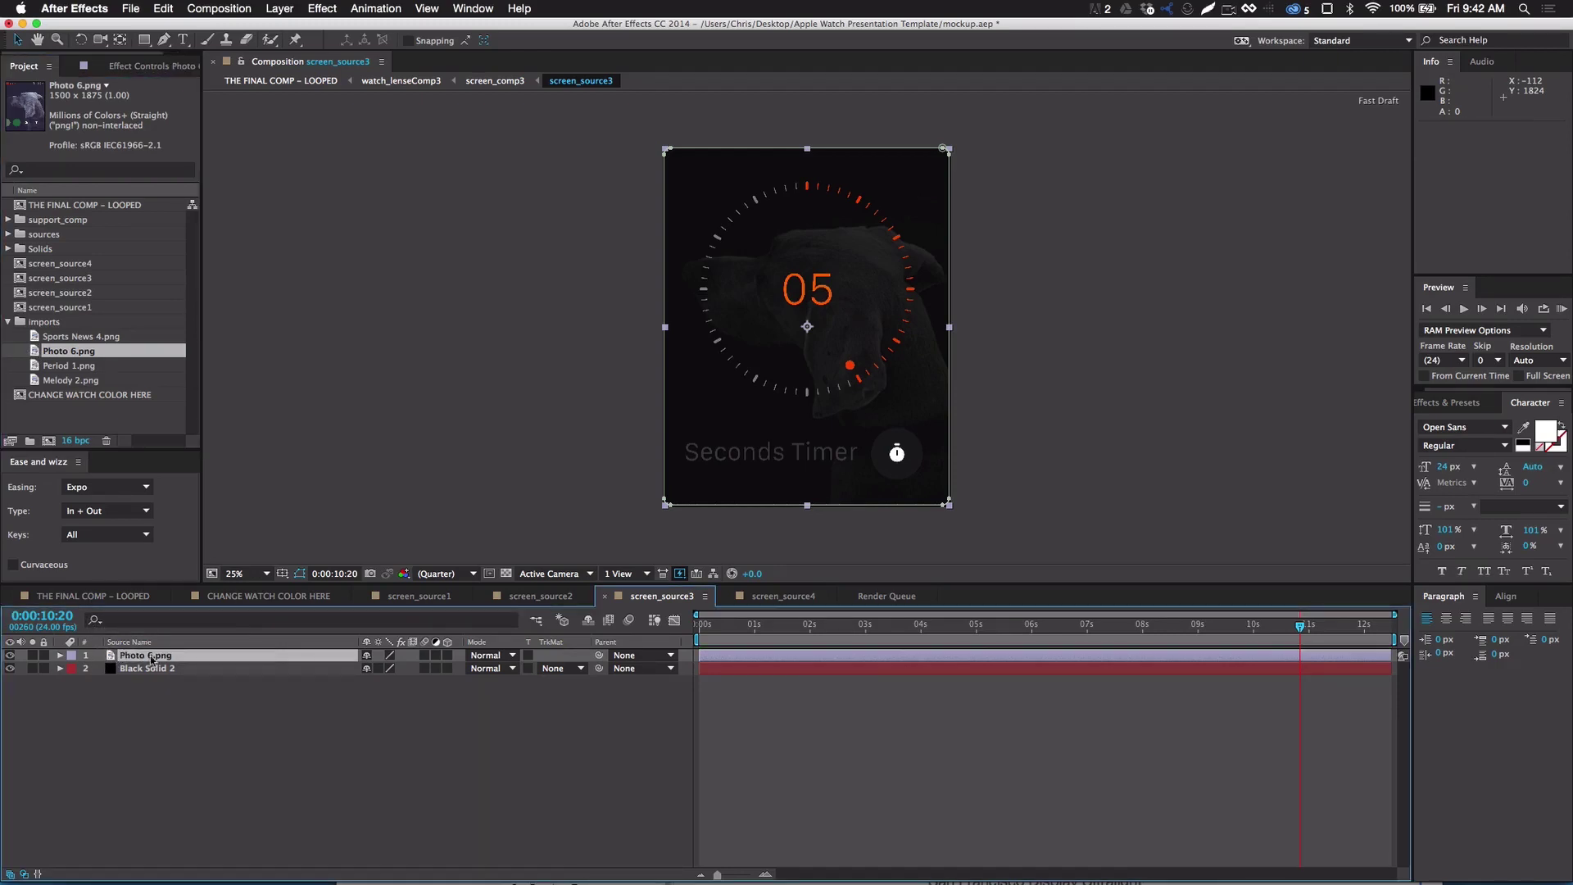
{"action": "left_click", "coordinate": [800, 595]}
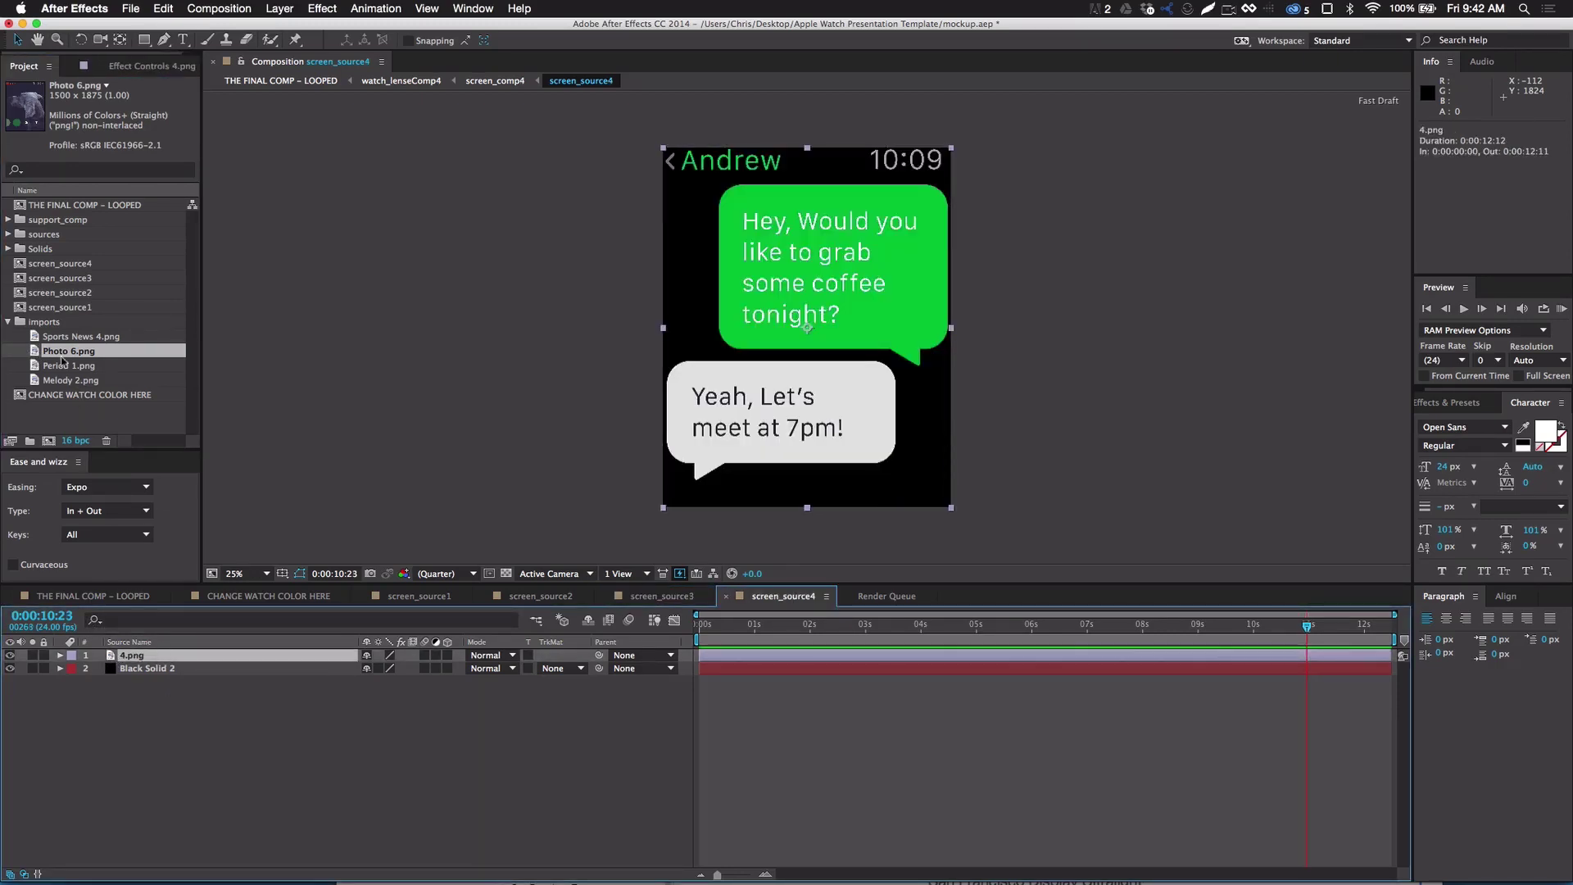
{"action": "left_click_drag", "start_coordinate": [35, 338], "coordinate": [246, 656]}
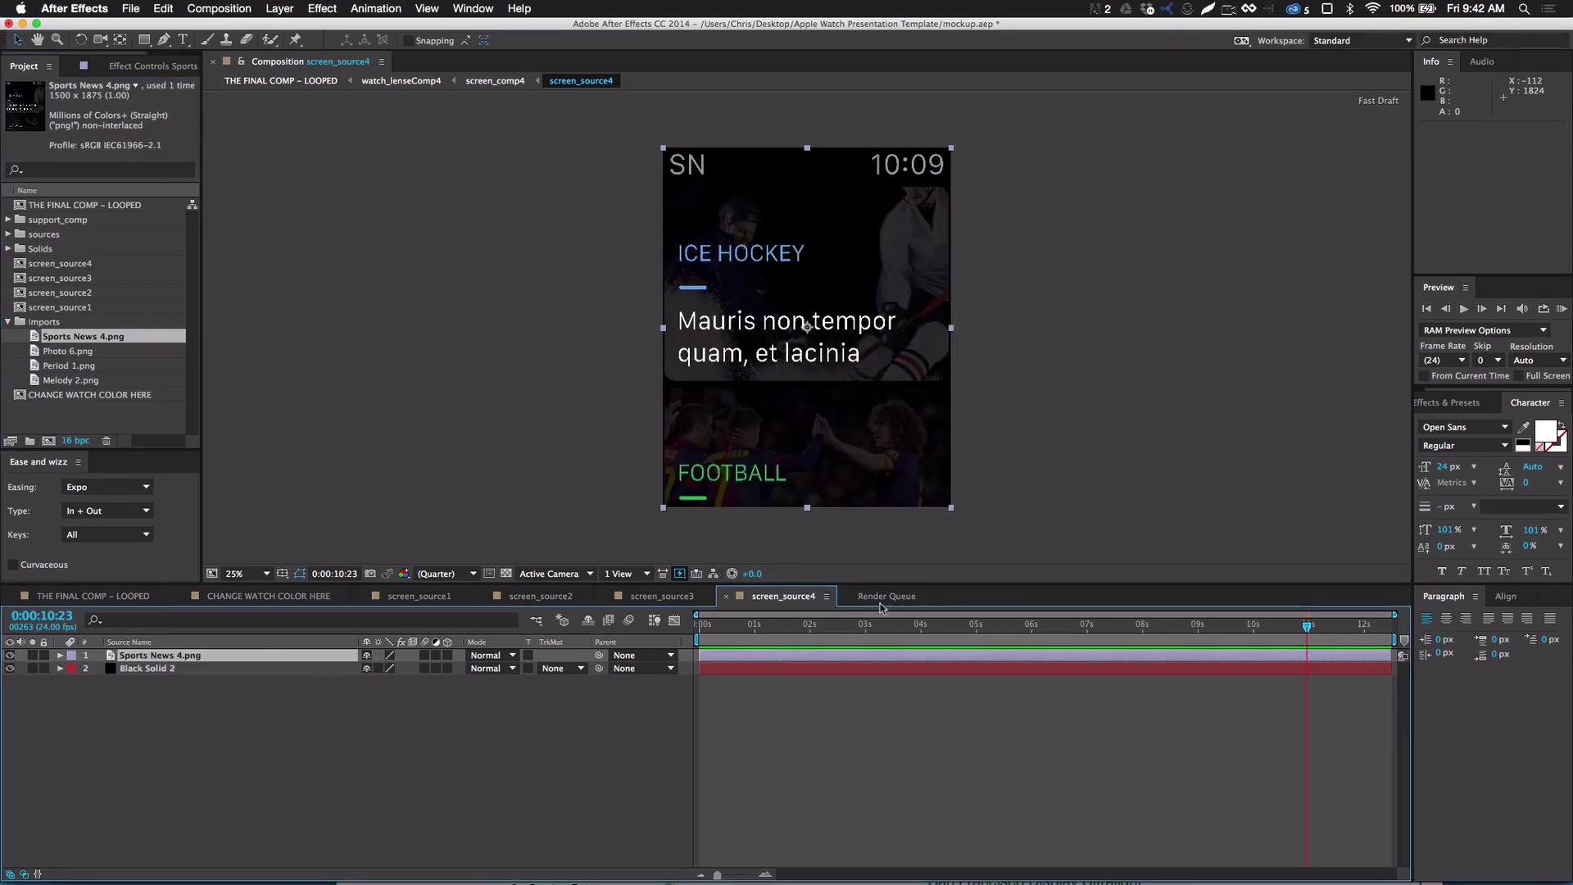
Scrub through THE FINAL COMP – LOOPED timeline to check the new screens on the watch
{"action": "left_click", "coordinate": [120, 597]}
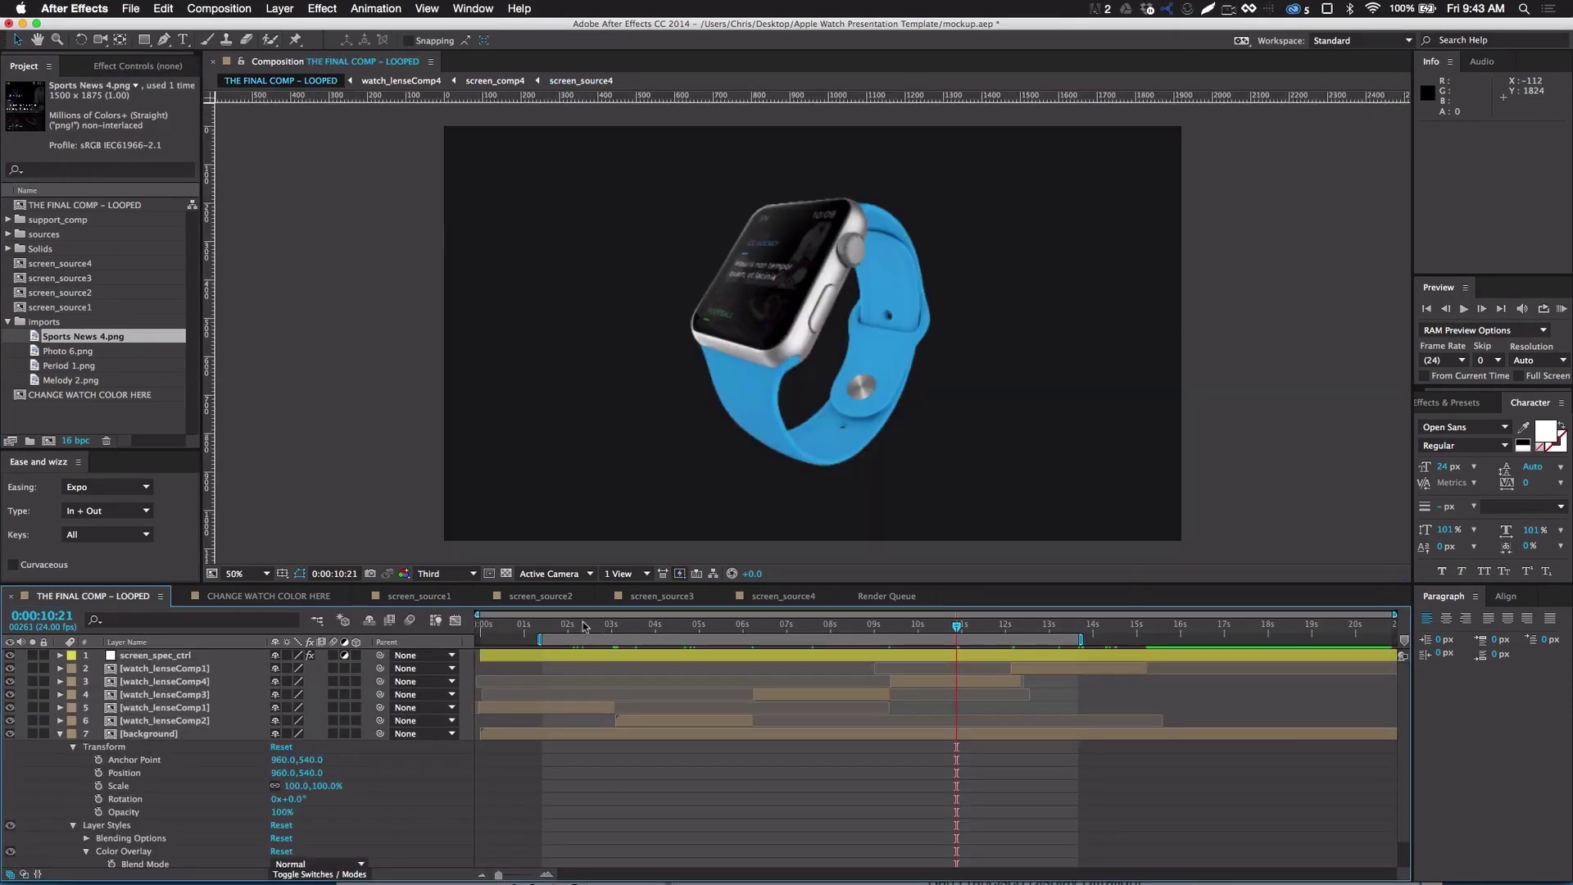
{"action": "left_click", "coordinate": [583, 624]}
{"action": "left_click_drag", "start_coordinate": [583, 626], "coordinate": [1043, 639]}
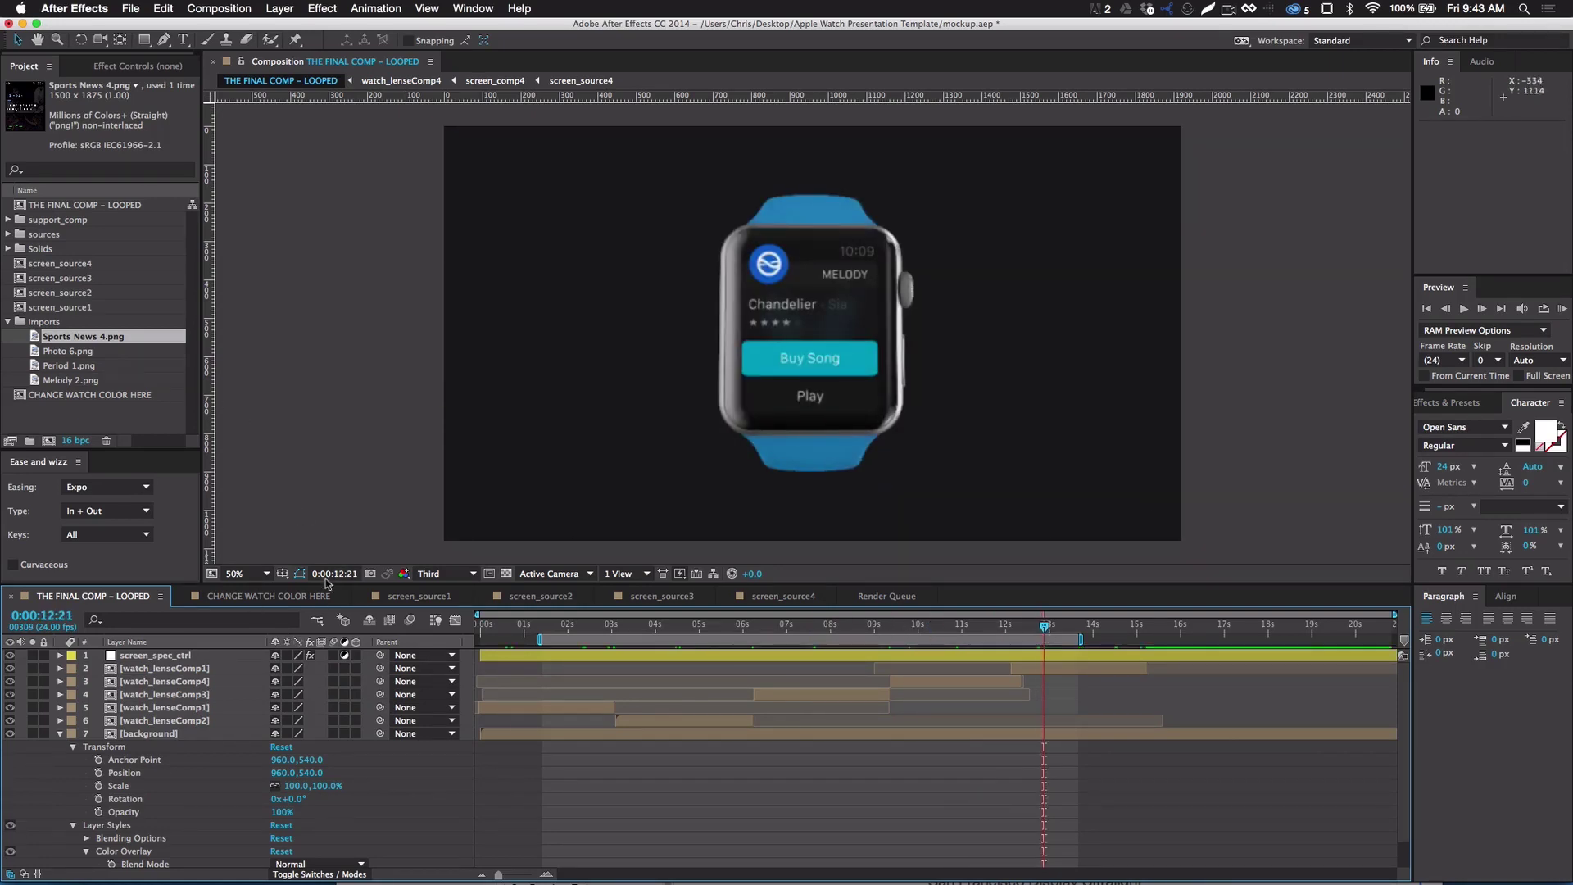
Duplicate the finished THE FINAL COMP – LOOPED item in the render queue
{"action": "left_click", "coordinate": [877, 599]}
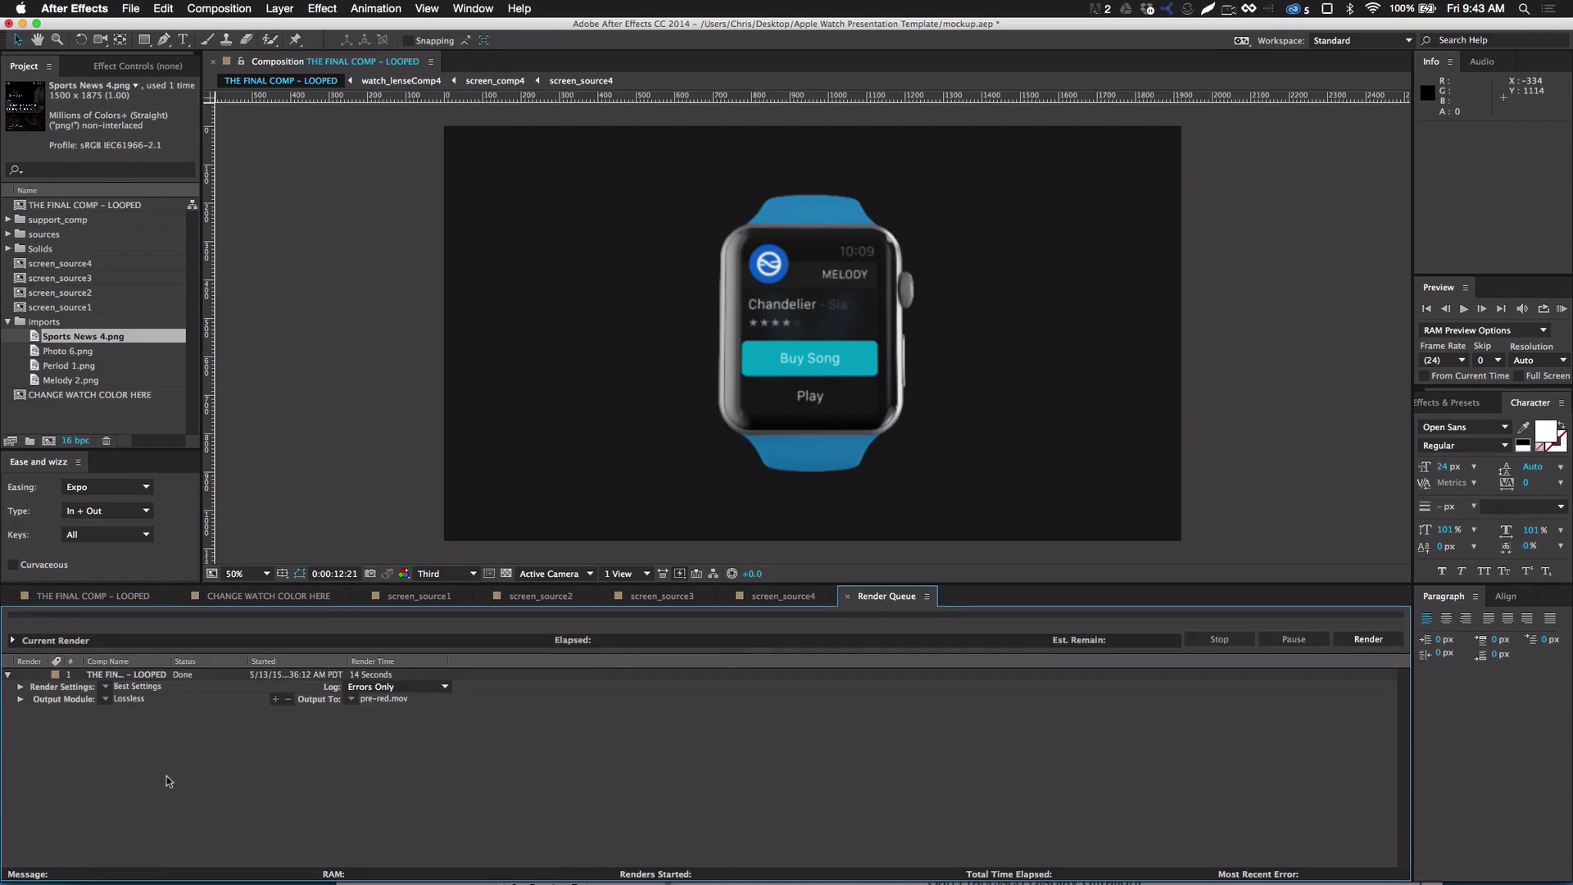
{"action": "left_click", "coordinate": [139, 680]}
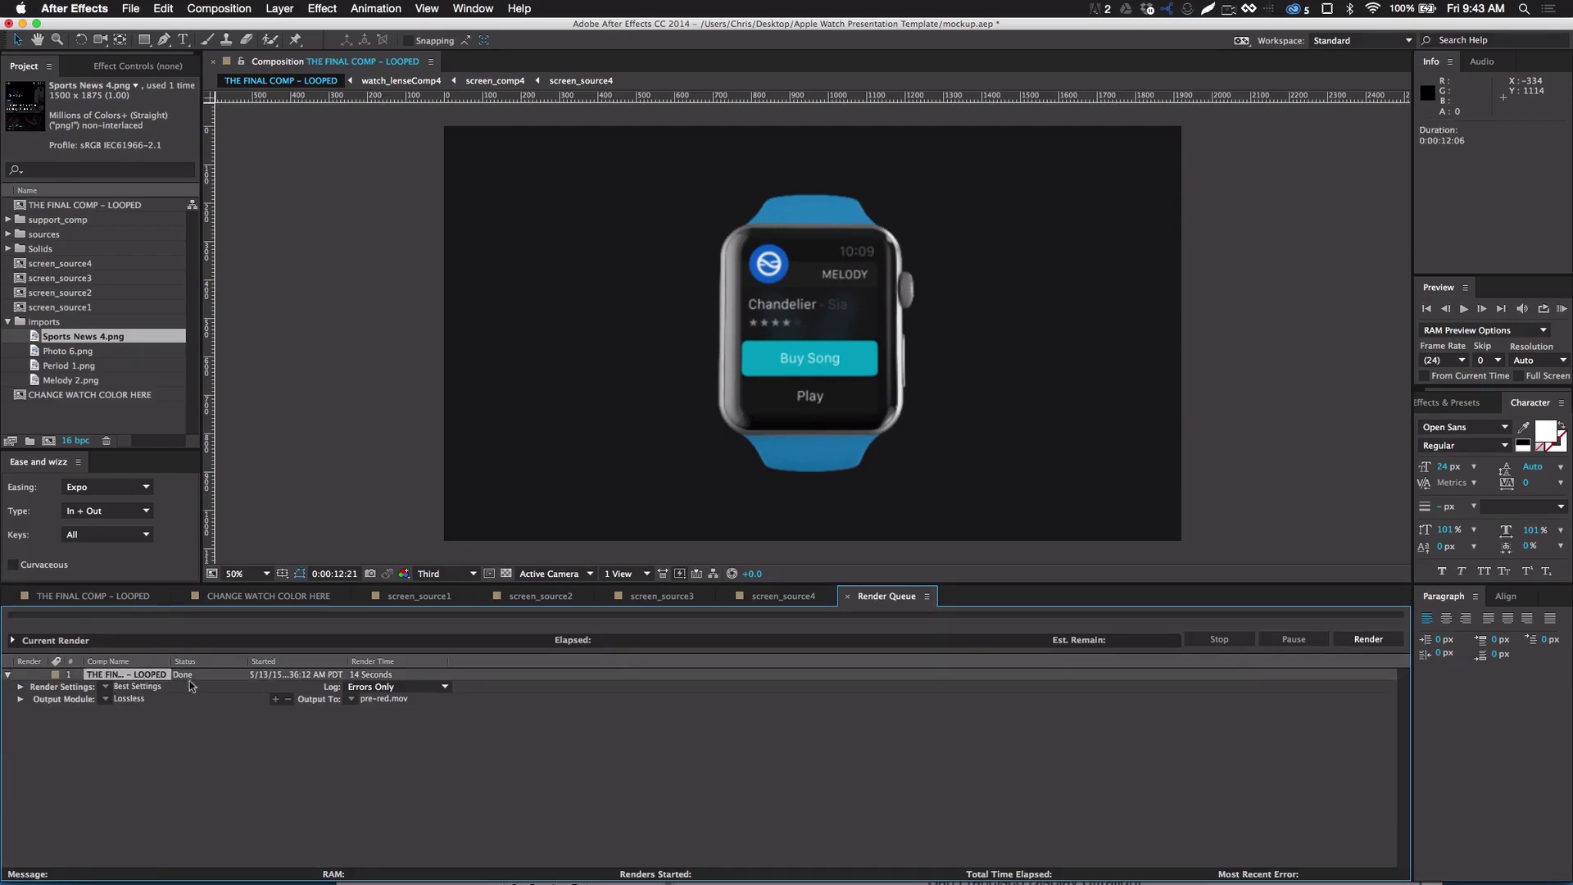
{"action": "right_click", "coordinate": [163, 673]}
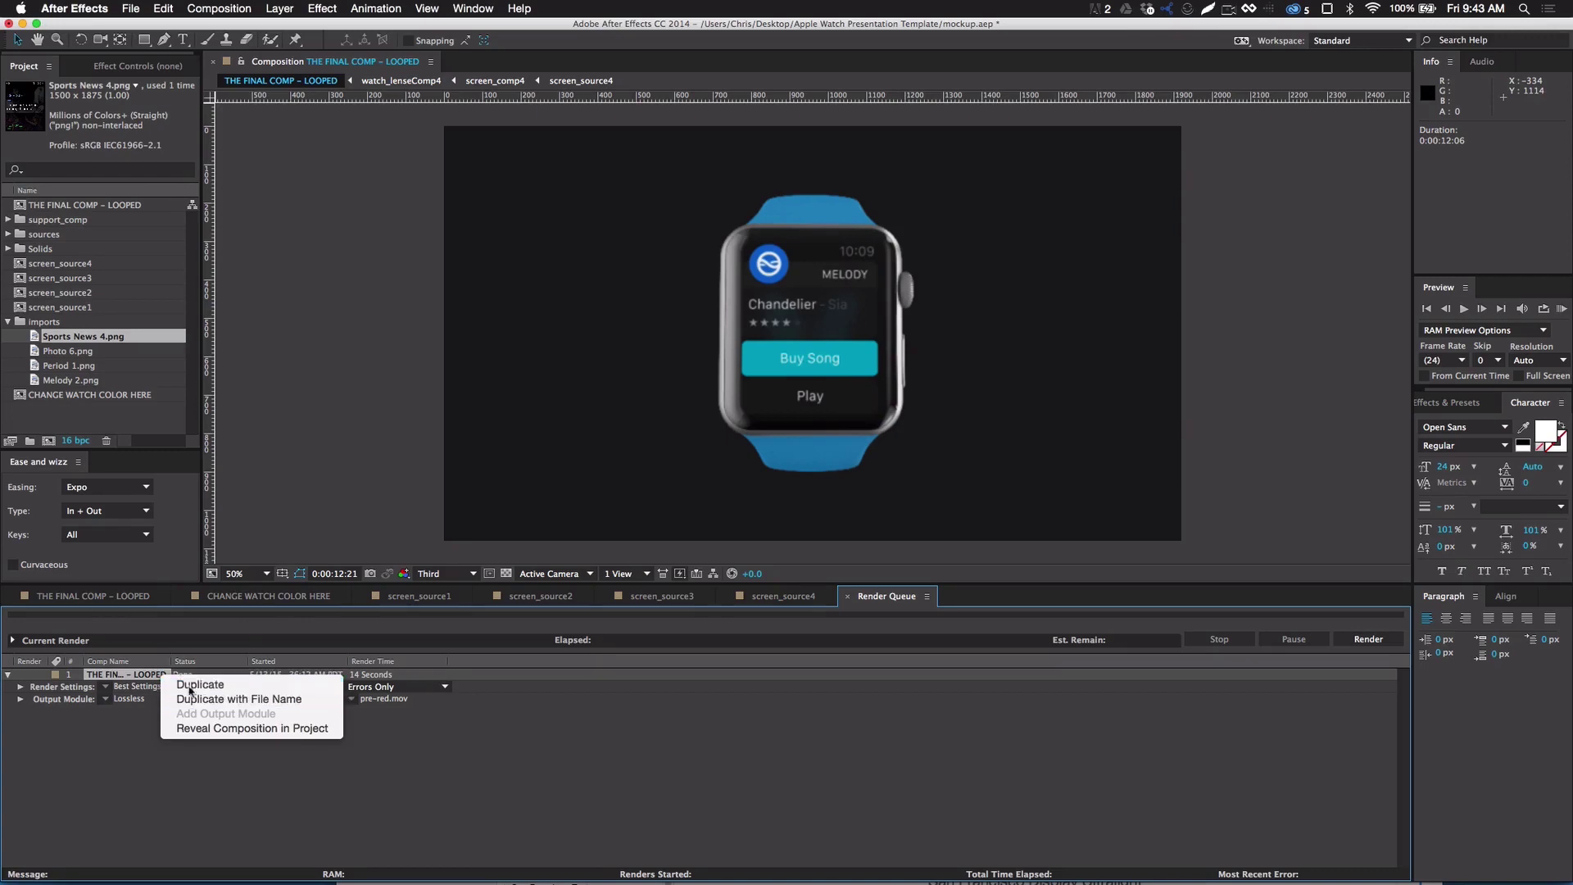
{"action": "left_click", "coordinate": [191, 685]}
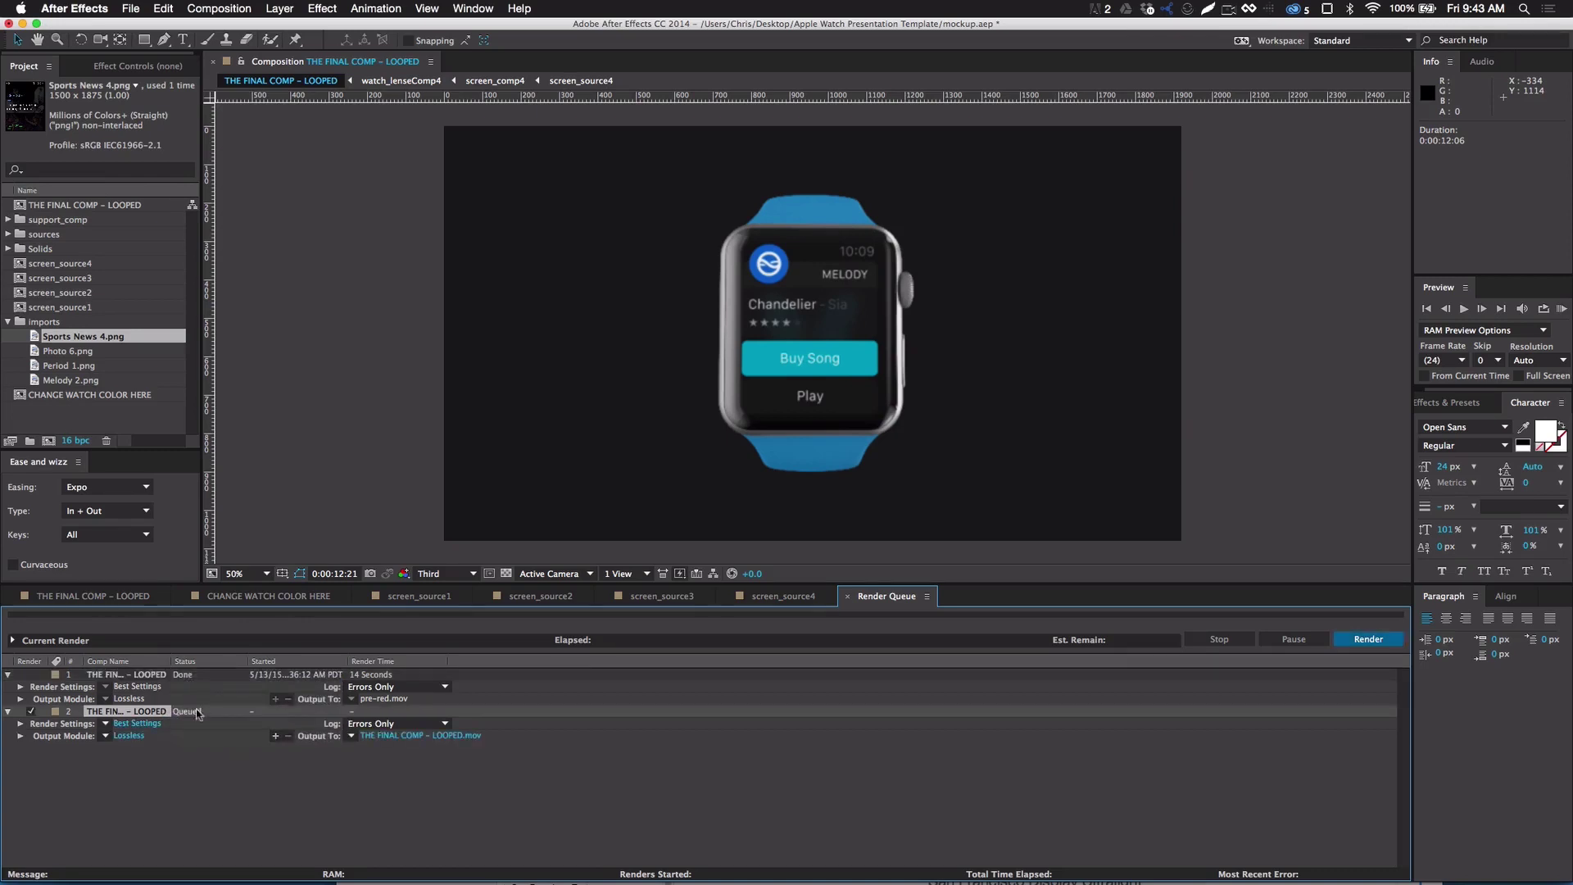
Set the queued item's output to THE FINAL COMP.mov in the Apple Watch Presentation Template folder and render it
{"action": "left_click", "coordinate": [380, 742]}
{"action": "left_click", "coordinate": [633, 224]}
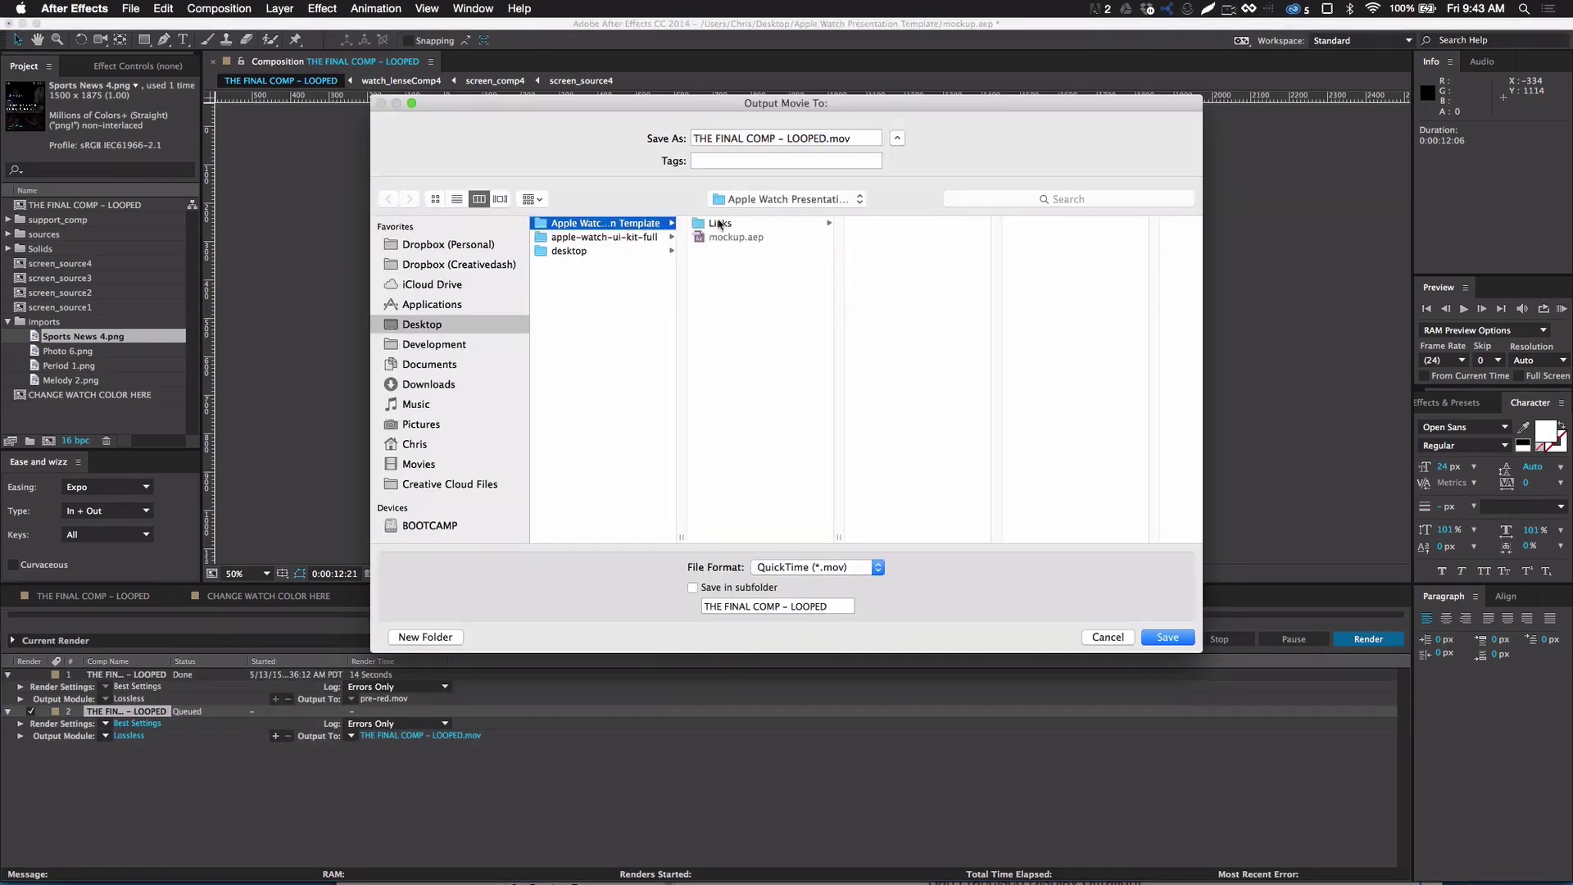
{"action": "left_click_drag", "start_coordinate": [826, 138], "coordinate": [774, 137]}
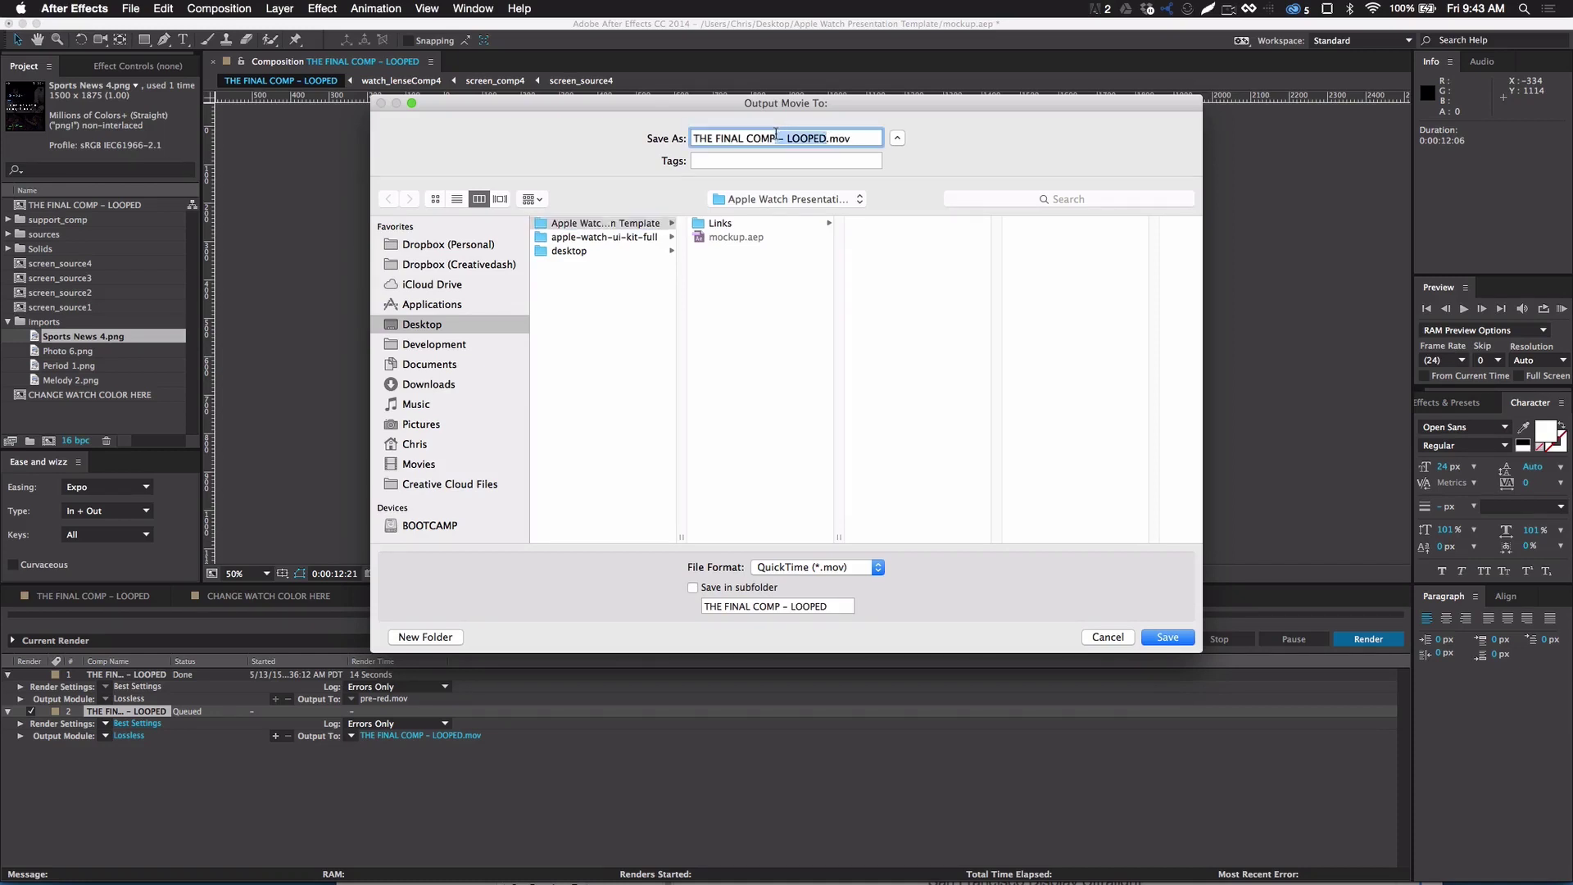
{"action": "key", "text": "BackSpace"}
{"action": "key", "text": "Return"}
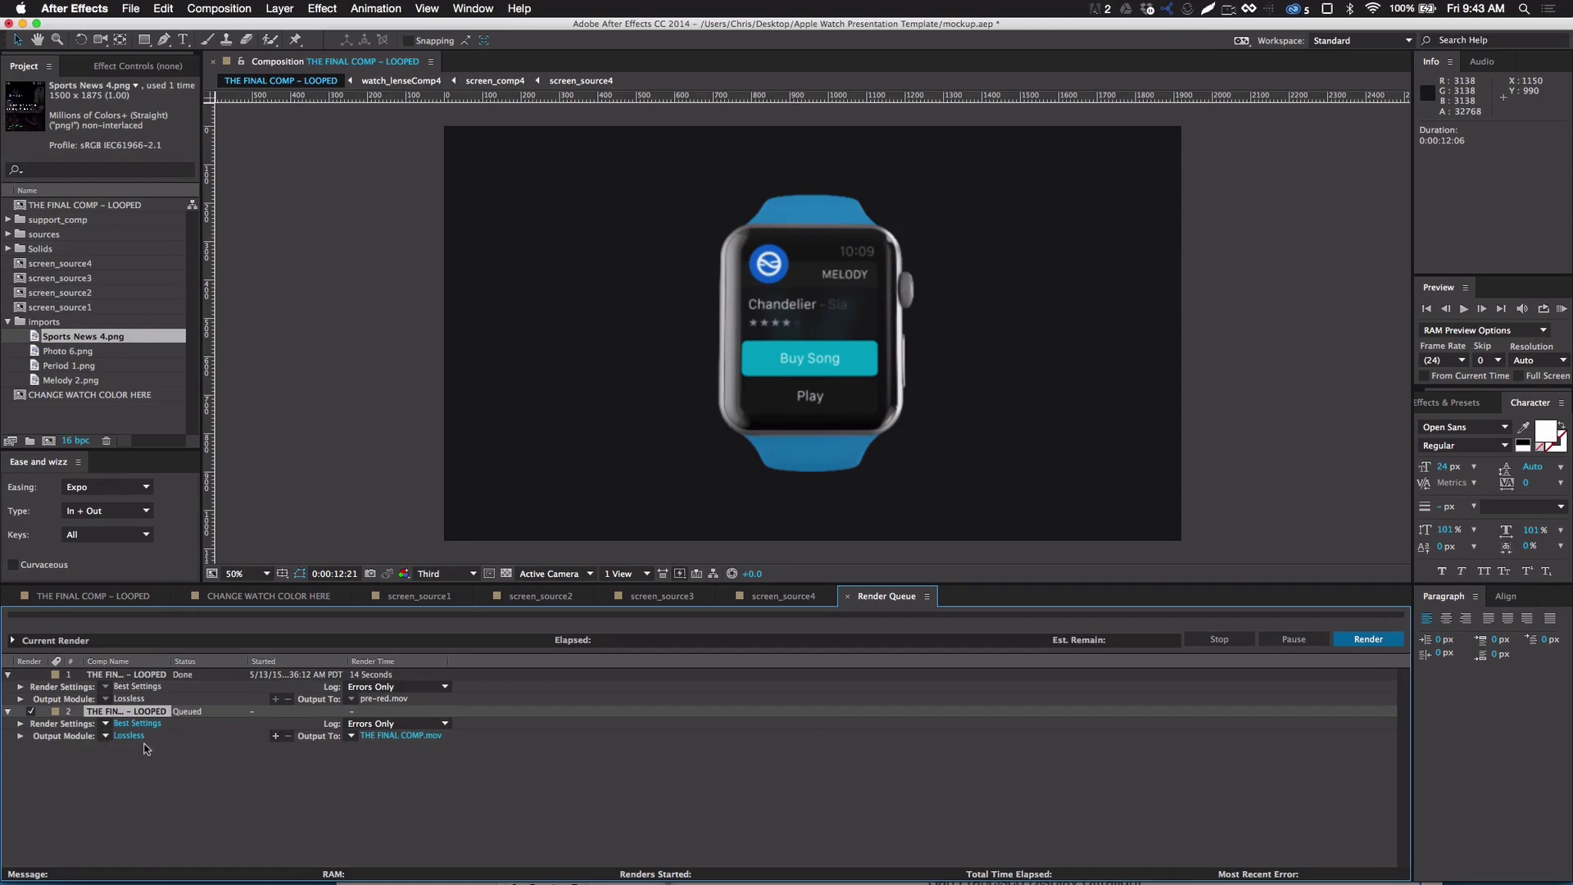
{"action": "left_click", "coordinate": [1372, 638]}
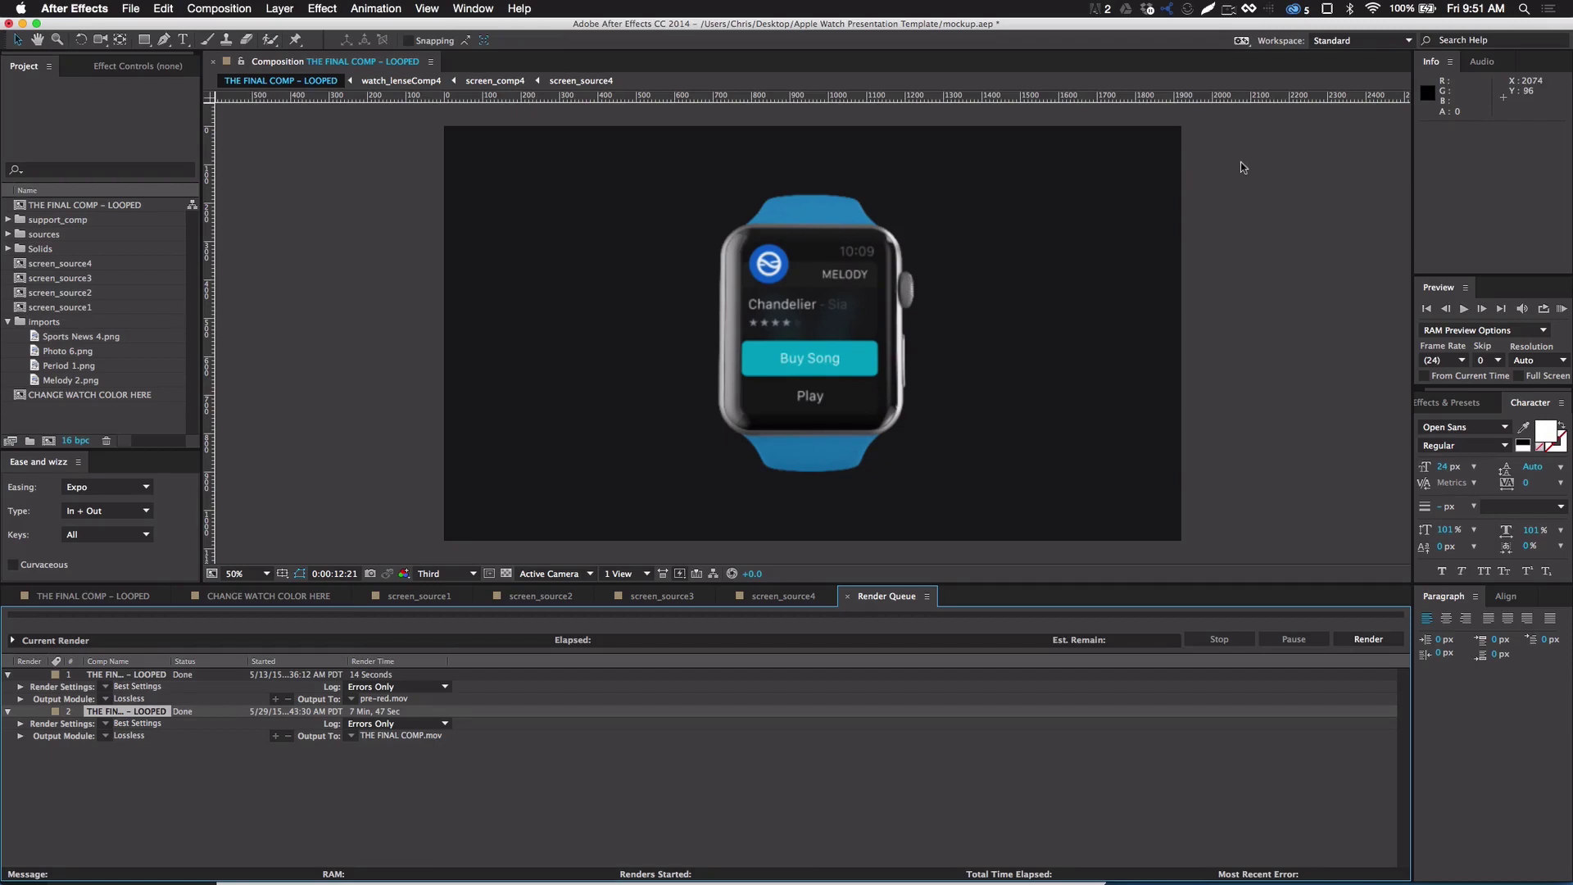
Switch to Finder and preview THE FINAL COMP.mov in the Apple Watch Presentation Template folder
{"action": "key", "text": "super+Tab"}
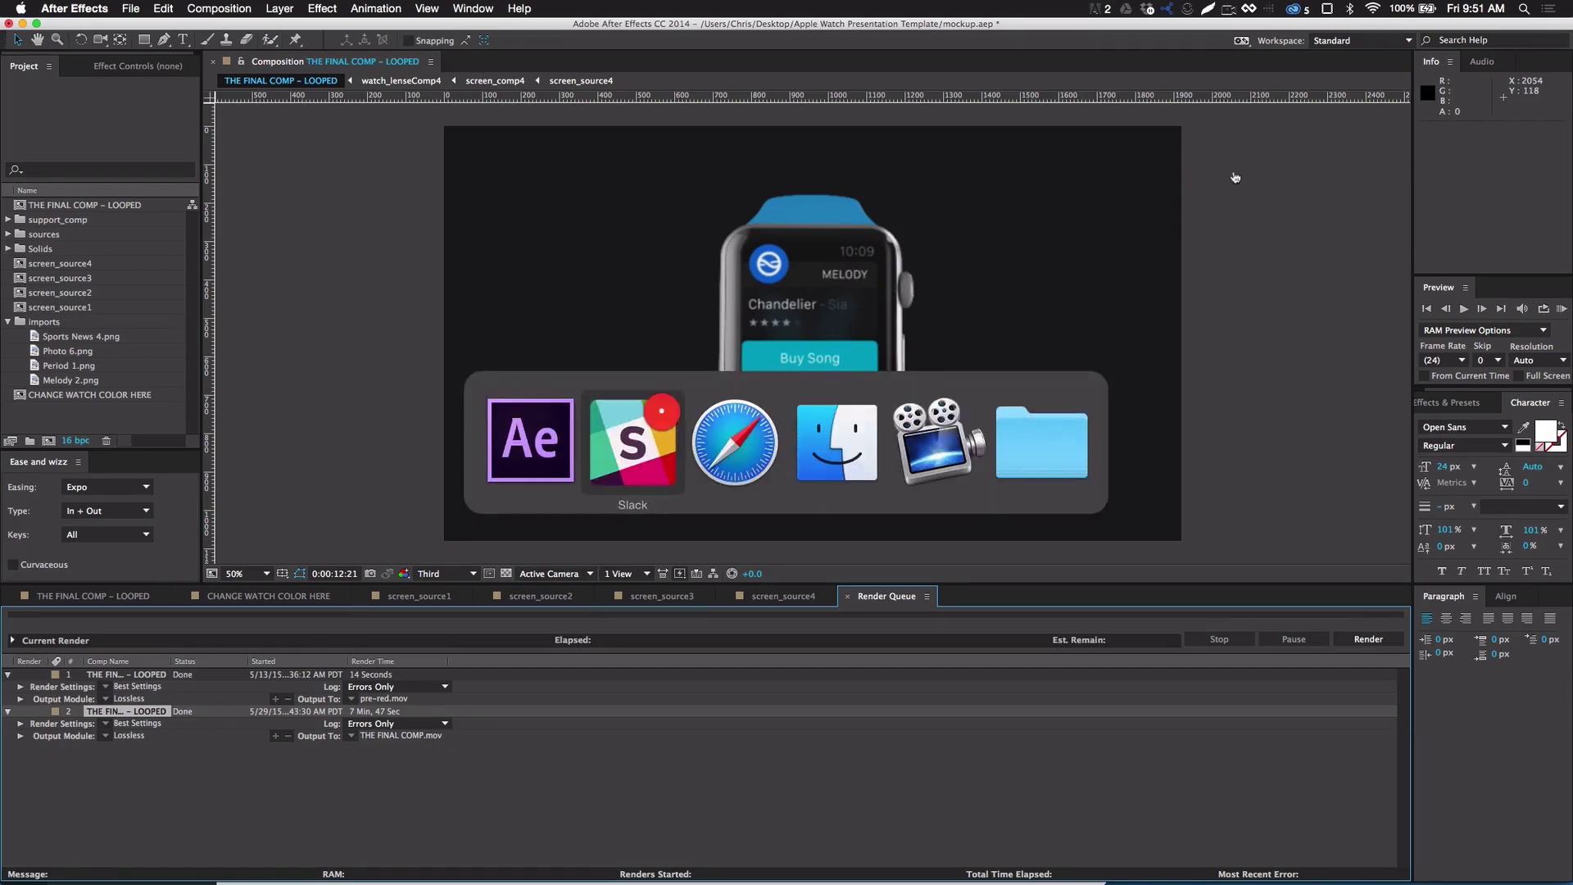
{"action": "key", "text": "super+Tab"}
{"action": "key", "text": "super+Tab"}
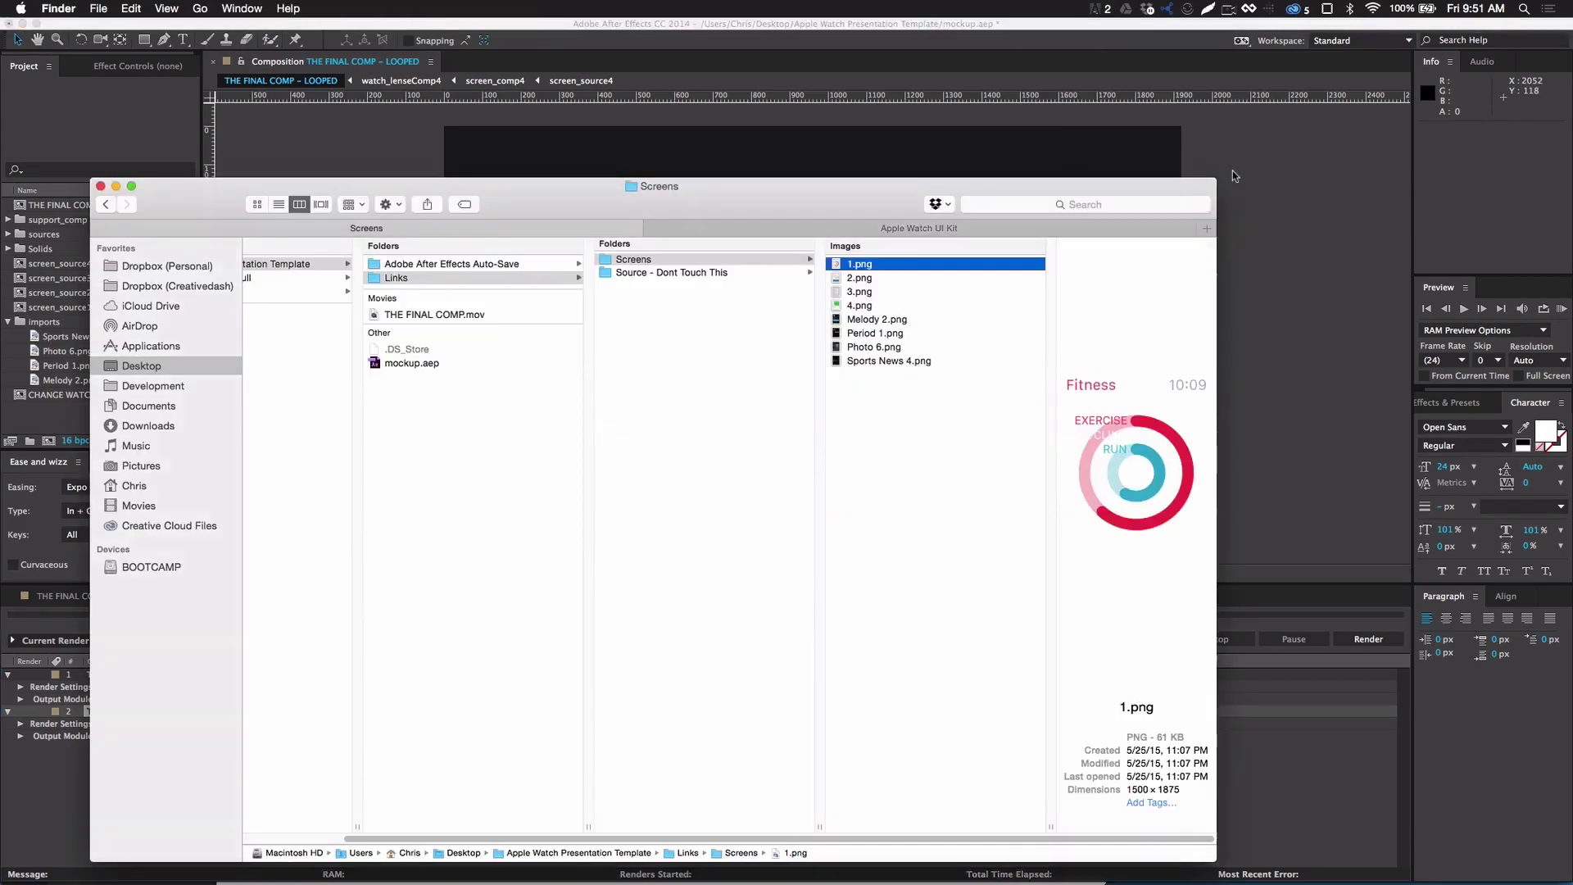
{"action": "double_click", "coordinate": [498, 314]}
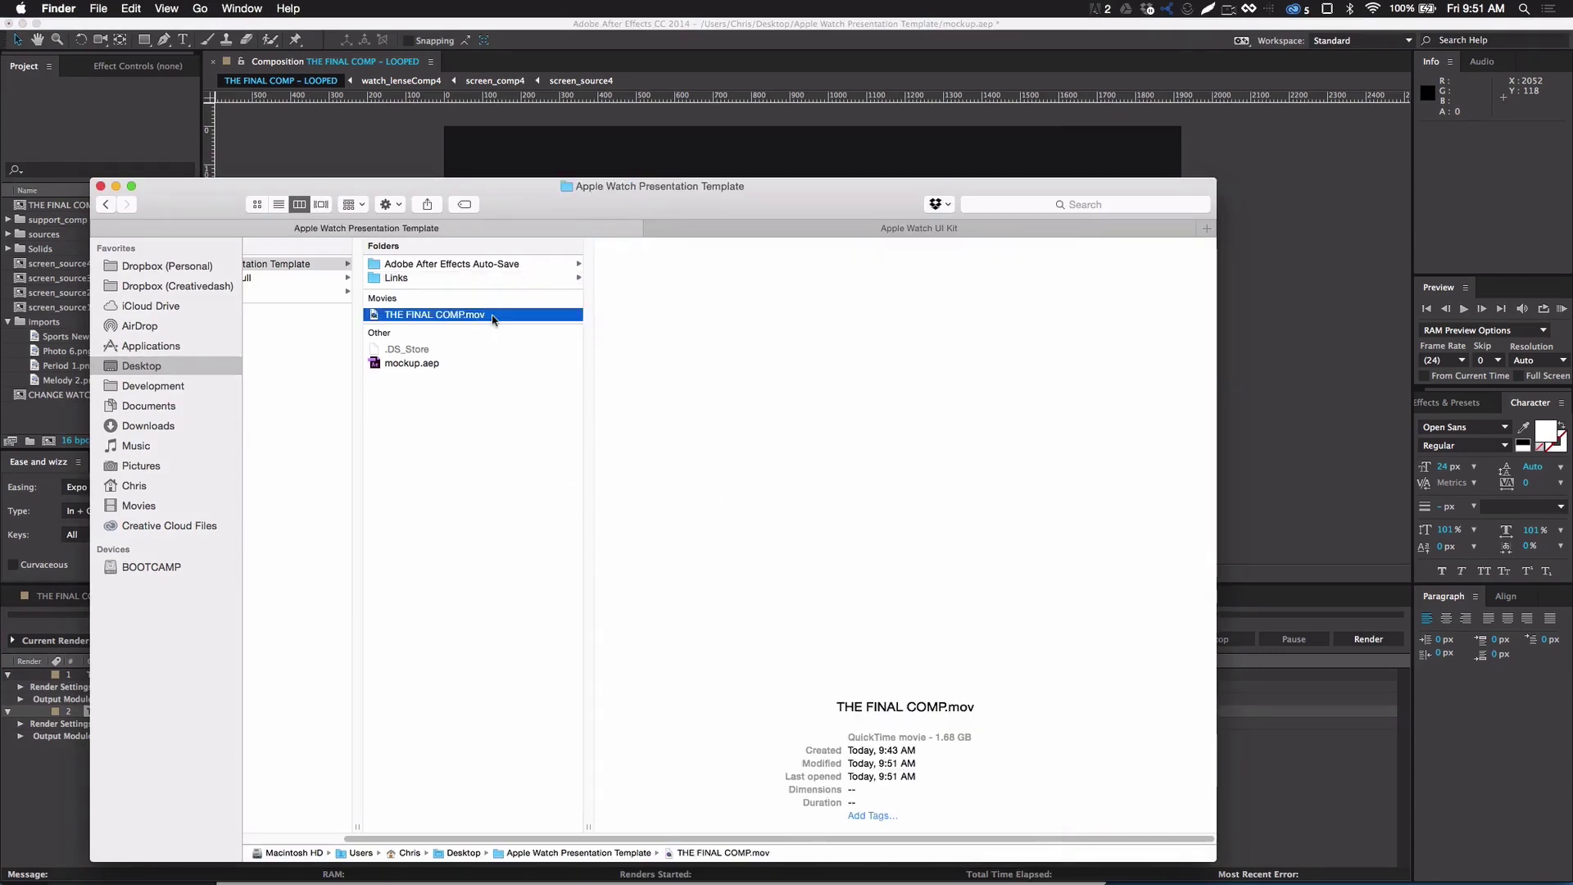
{"action": "key", "text": "space"}
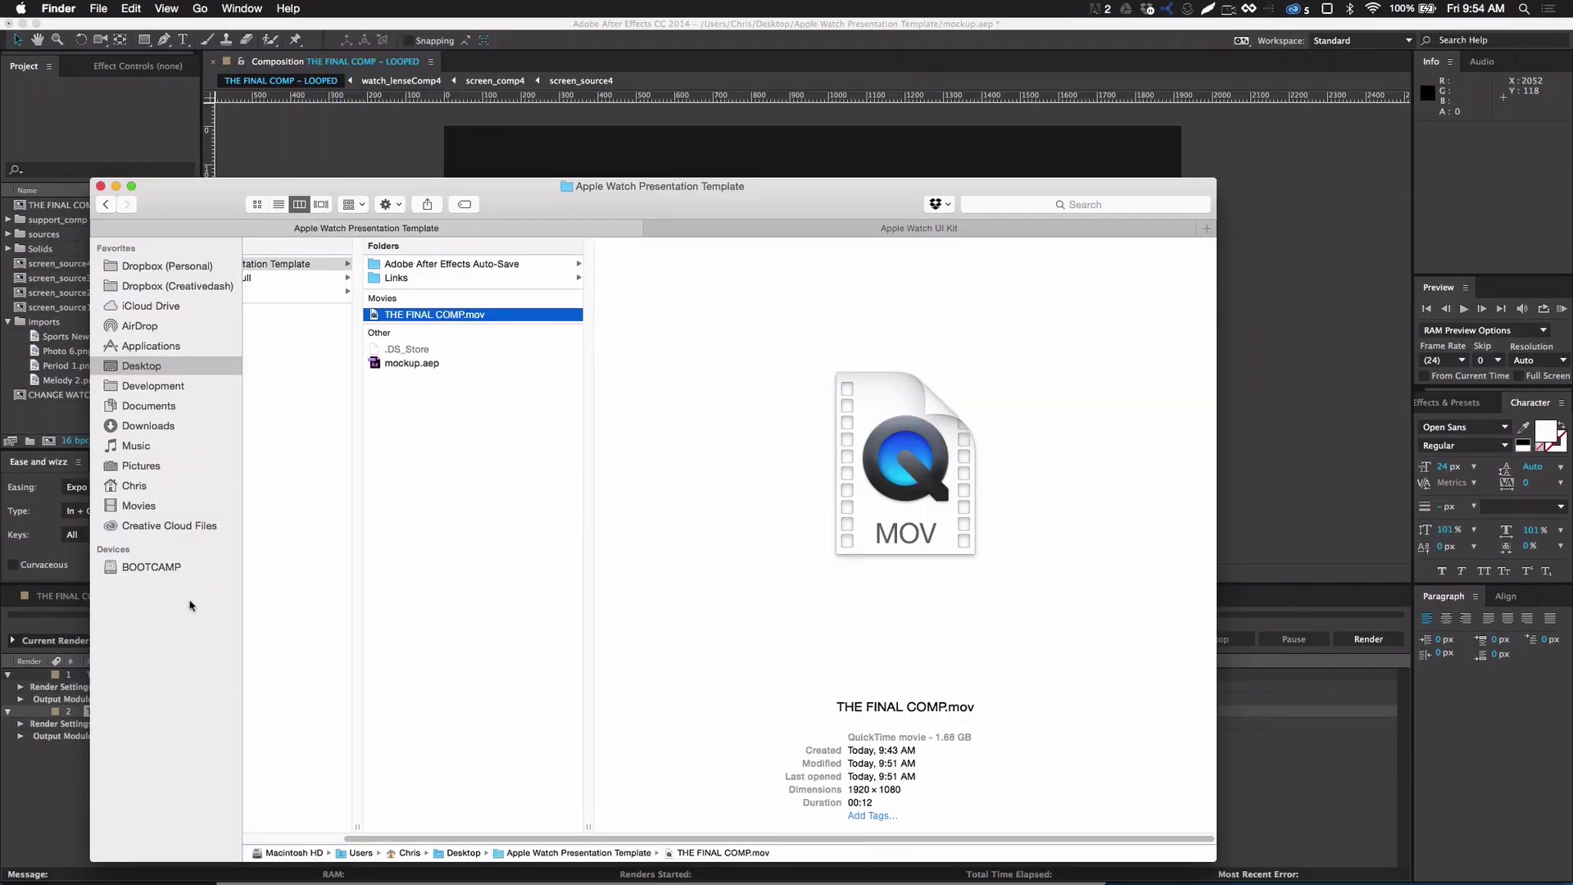
Switch back to After Effects and create a new composition from THE FINAL COMP – LOOPED
{"action": "left_click", "coordinate": [37, 803]}
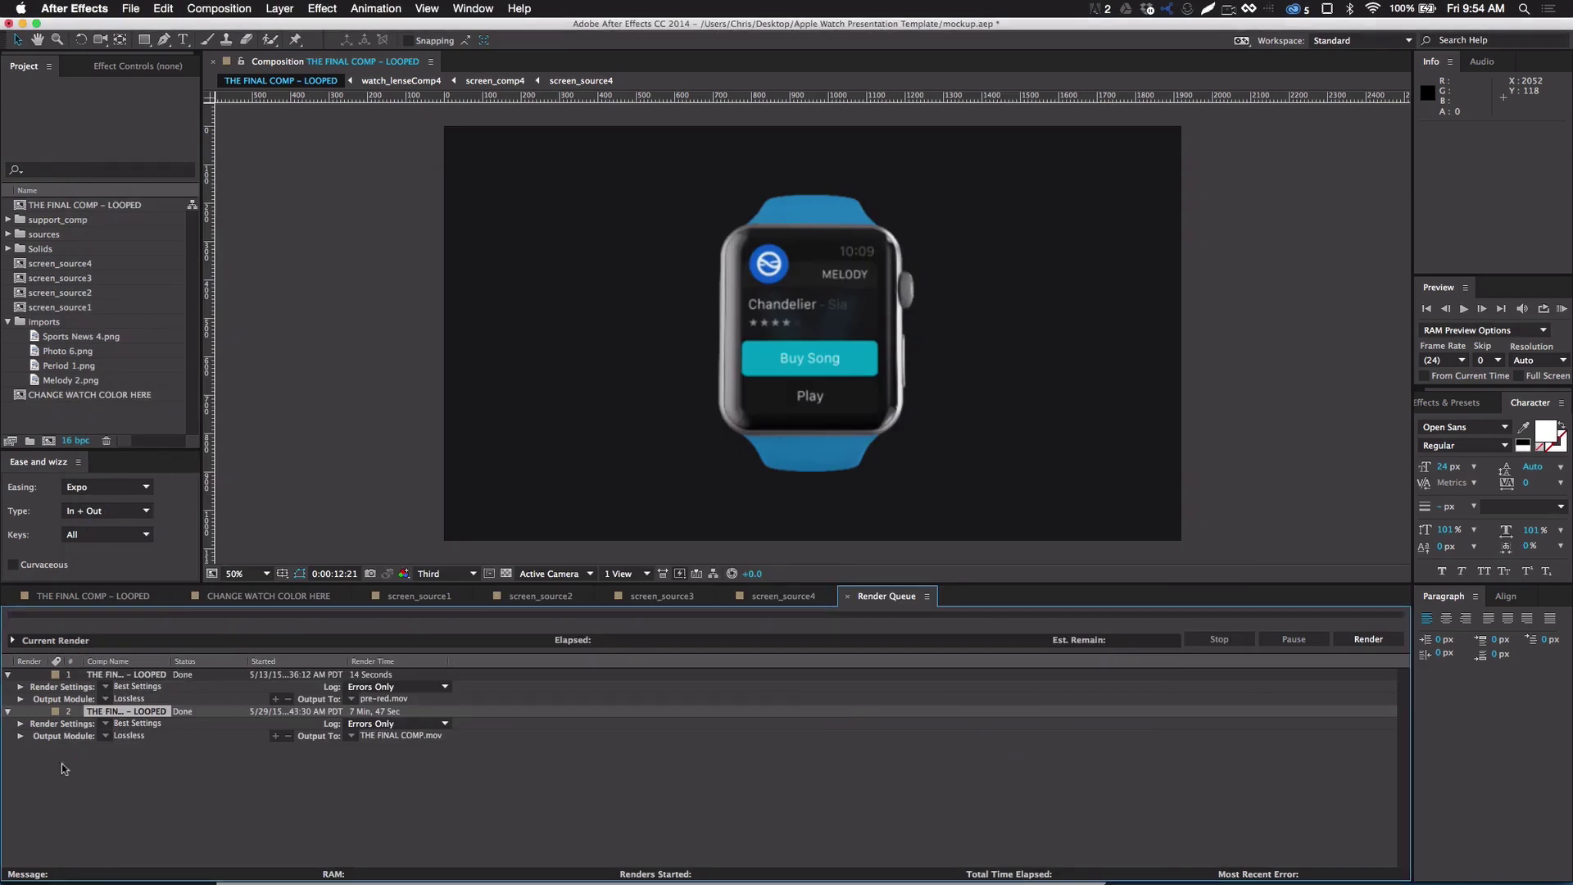
{"action": "left_click", "coordinate": [119, 710]}
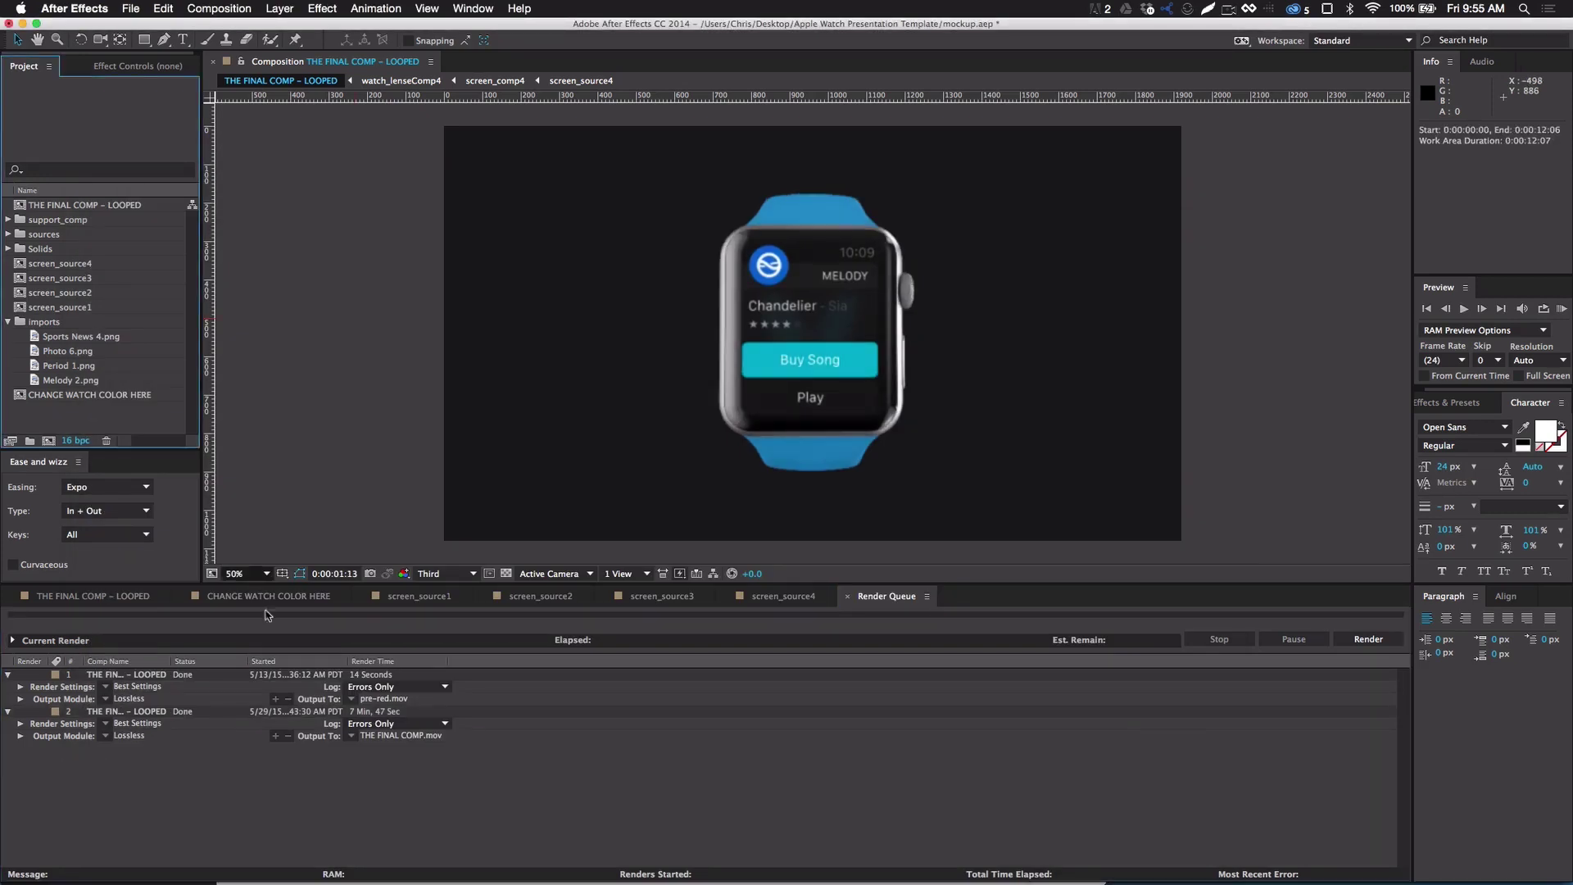
{"action": "left_click", "coordinate": [280, 808]}
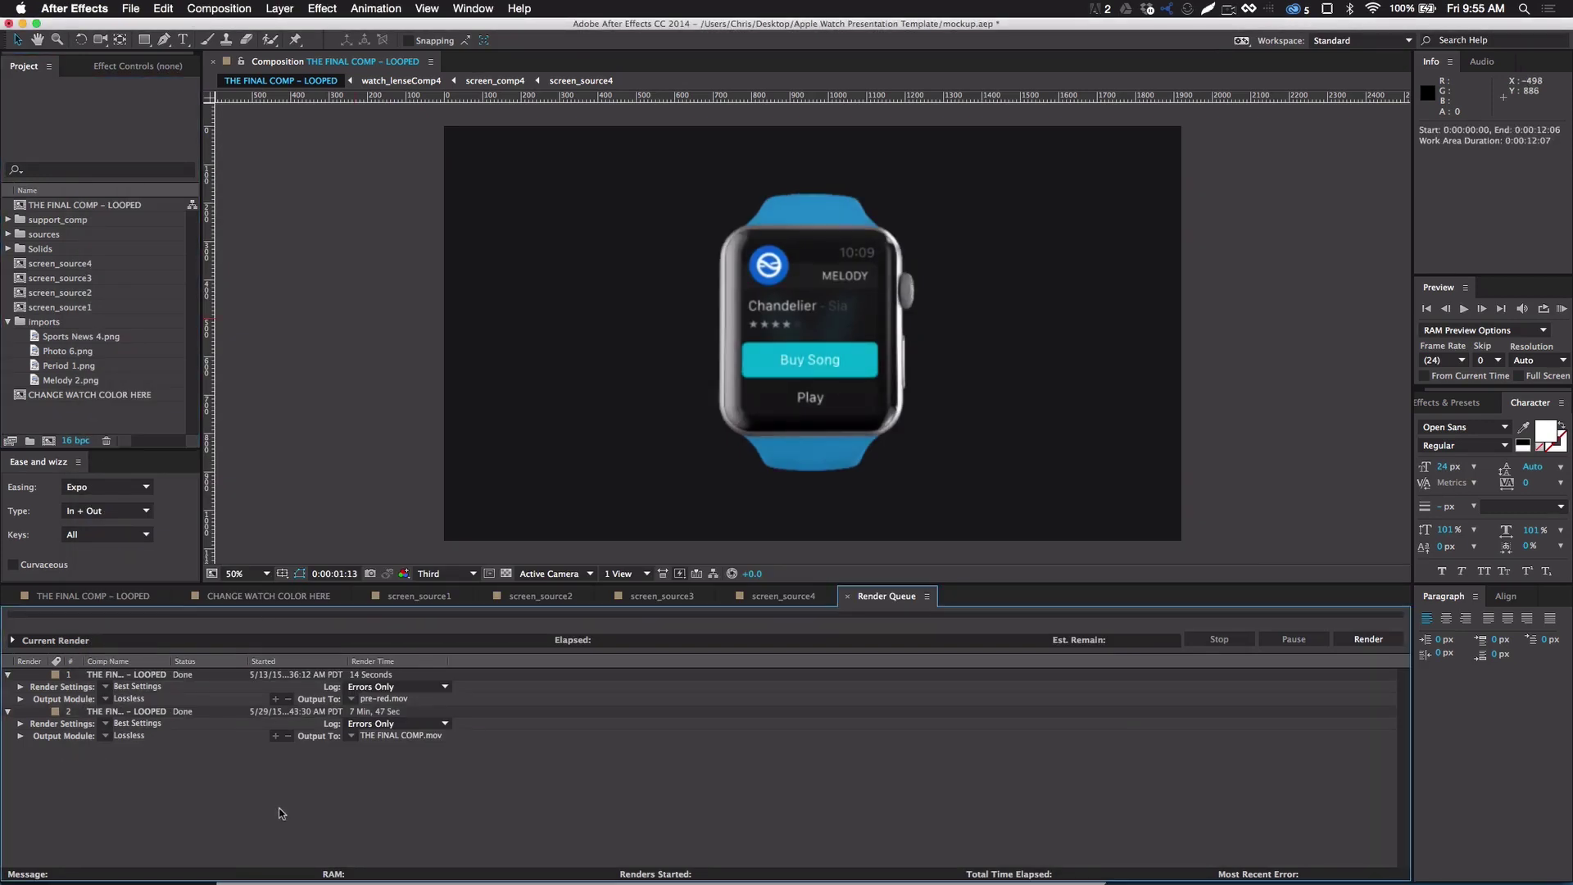
{"action": "left_click", "coordinate": [44, 205]}
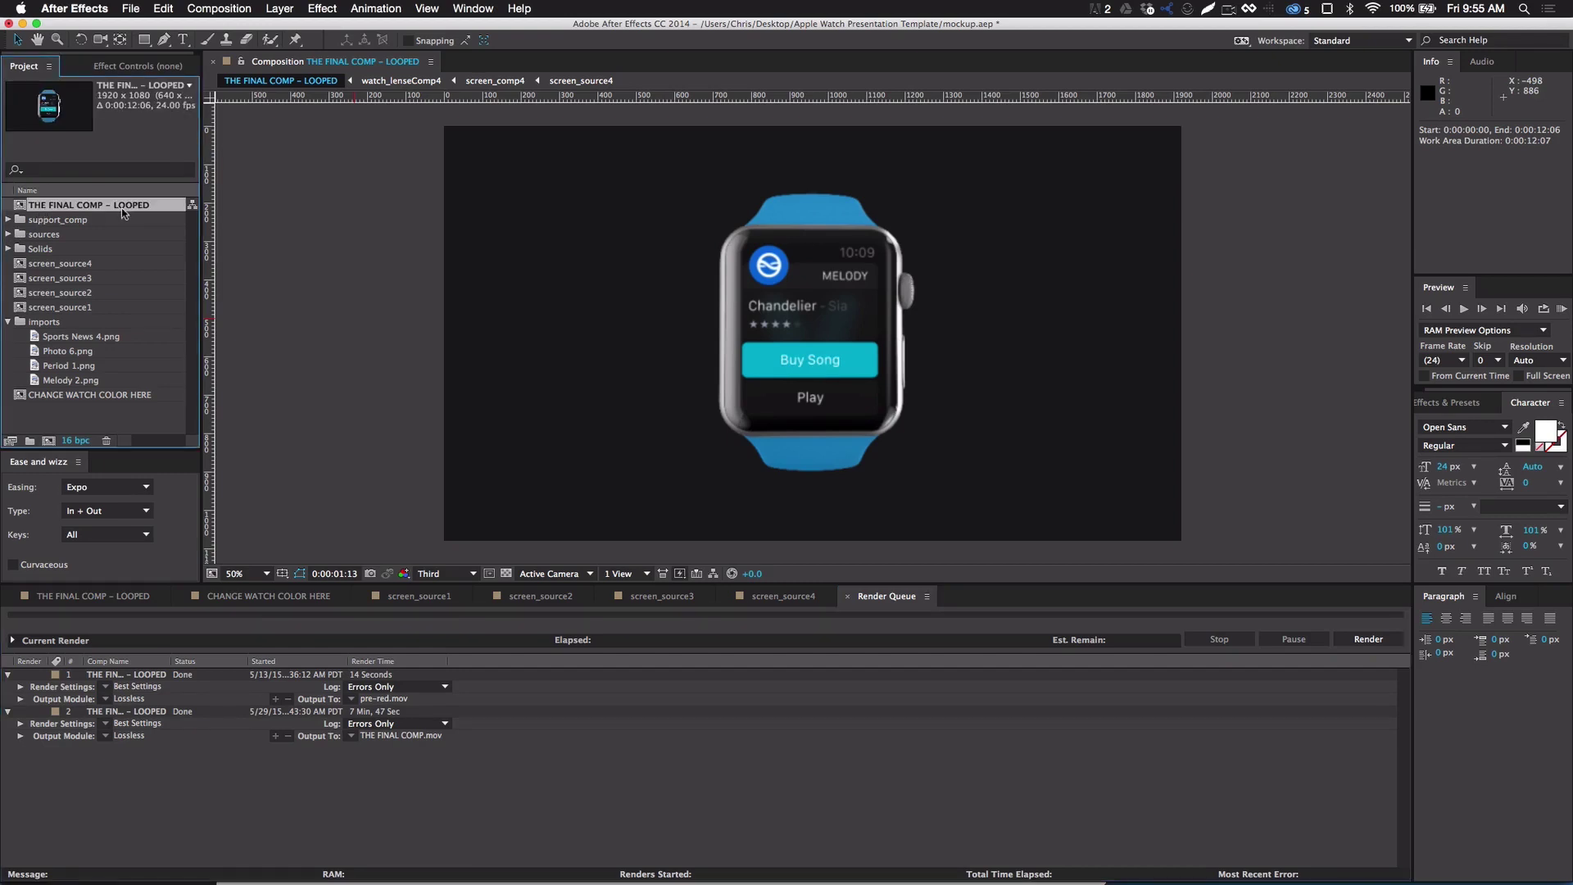
{"action": "left_click_drag", "start_coordinate": [36, 206], "coordinate": [49, 442]}
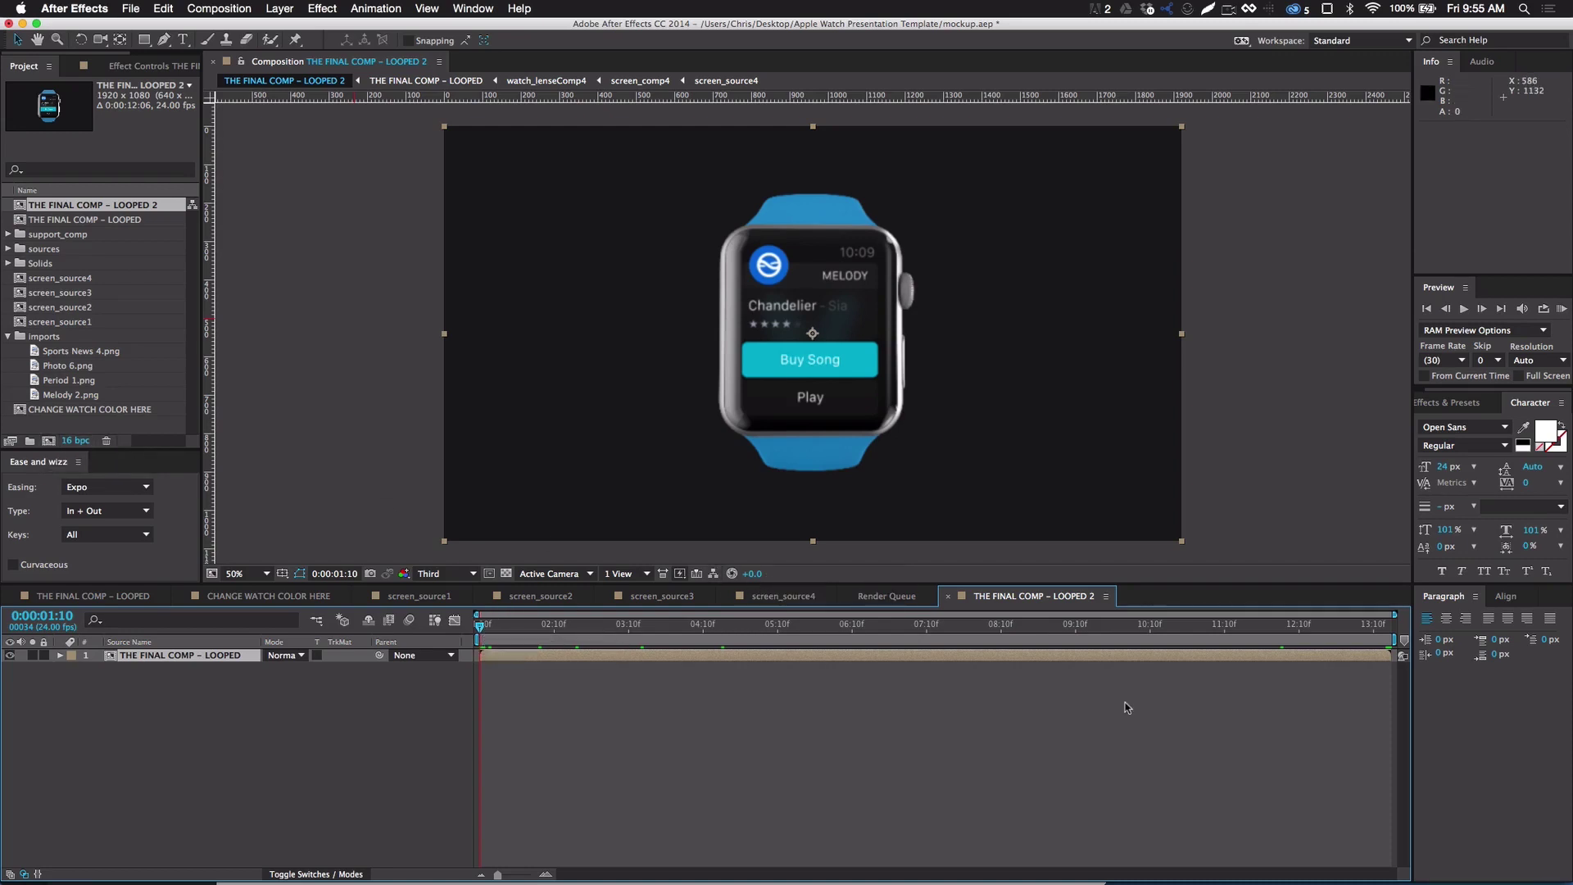
Rename the new composition THE FINAL COMP – LOOPED 2 as dribbble
{"action": "left_click", "coordinate": [65, 205]}
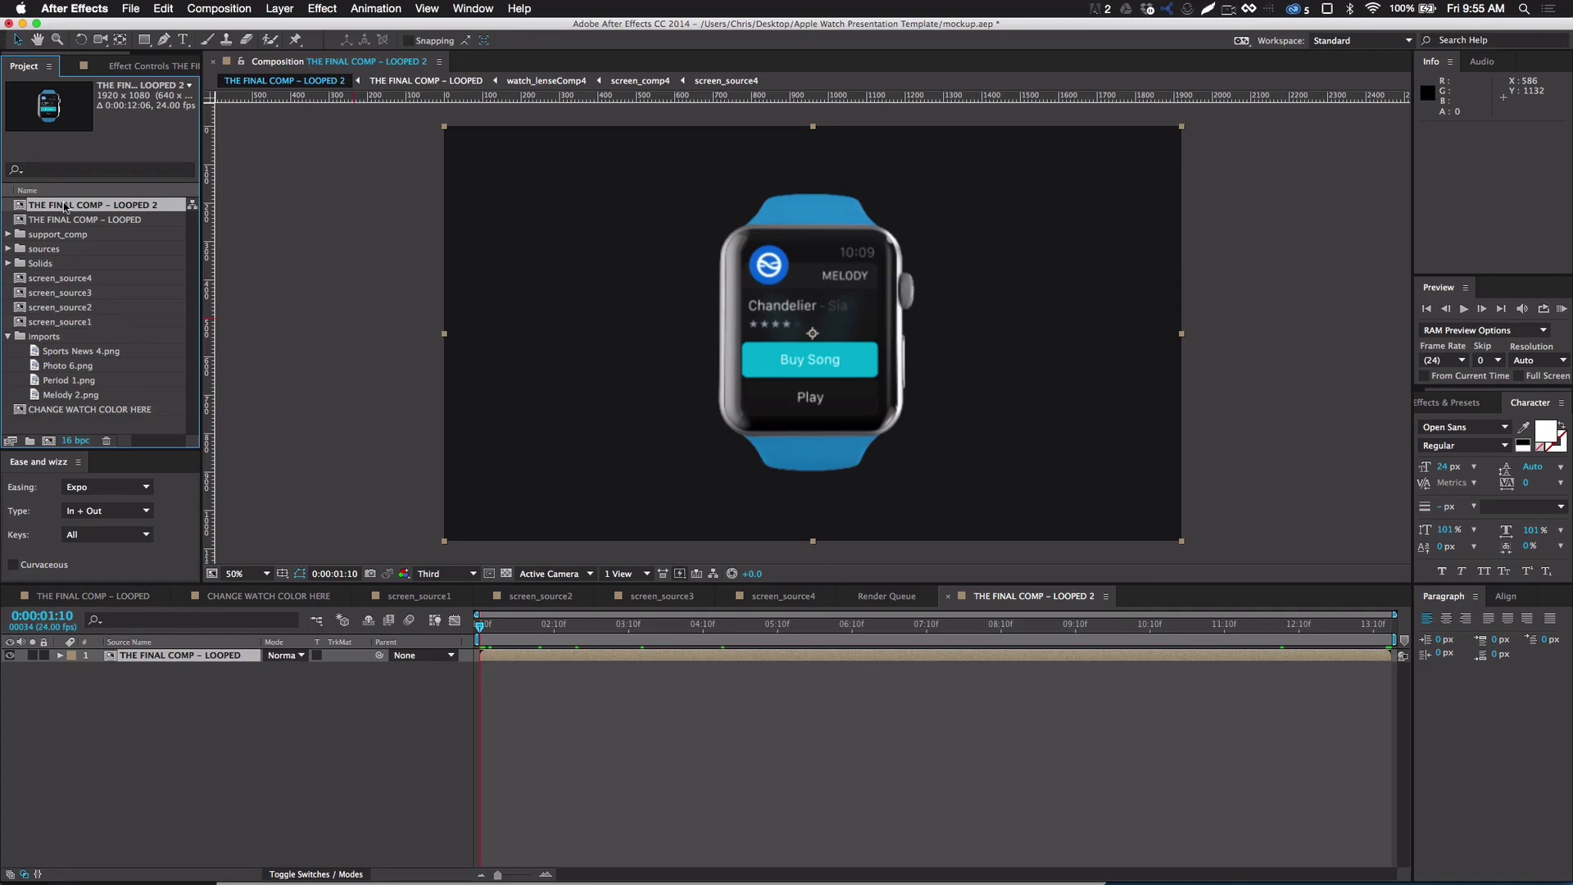
{"action": "key", "text": "Return"}
{"action": "type", "text": "dribb"}
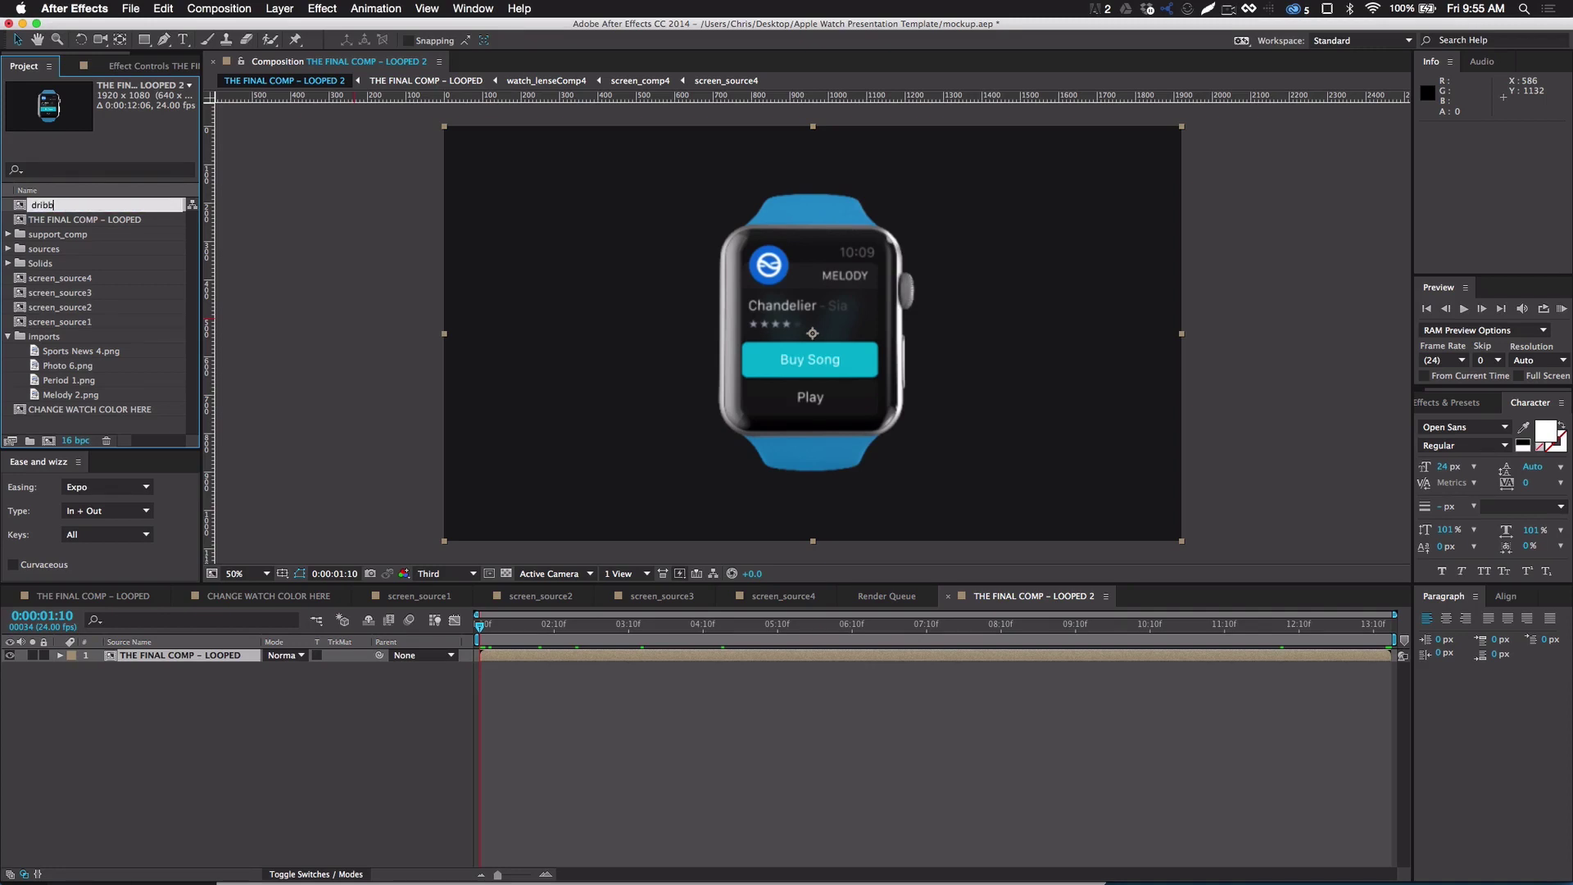
{"action": "type", "text": "ble"}
{"action": "key", "text": "Return"}
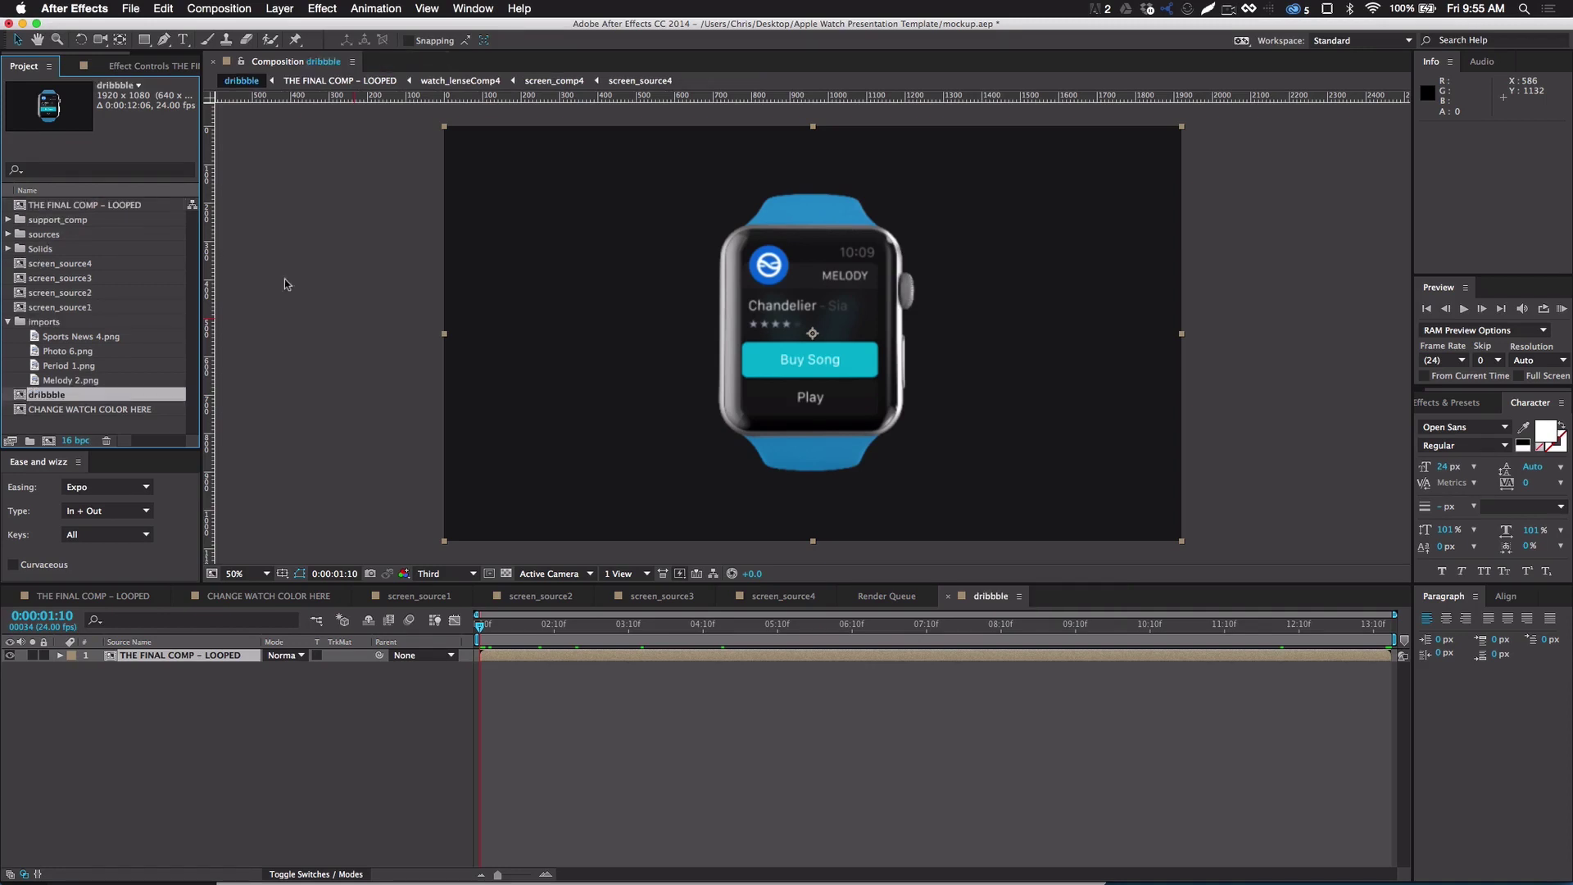
Set the dribbble composition's size to 800 px wide and 600 px high
{"action": "right_click", "coordinate": [369, 385]}
{"action": "left_click", "coordinate": [443, 419]}
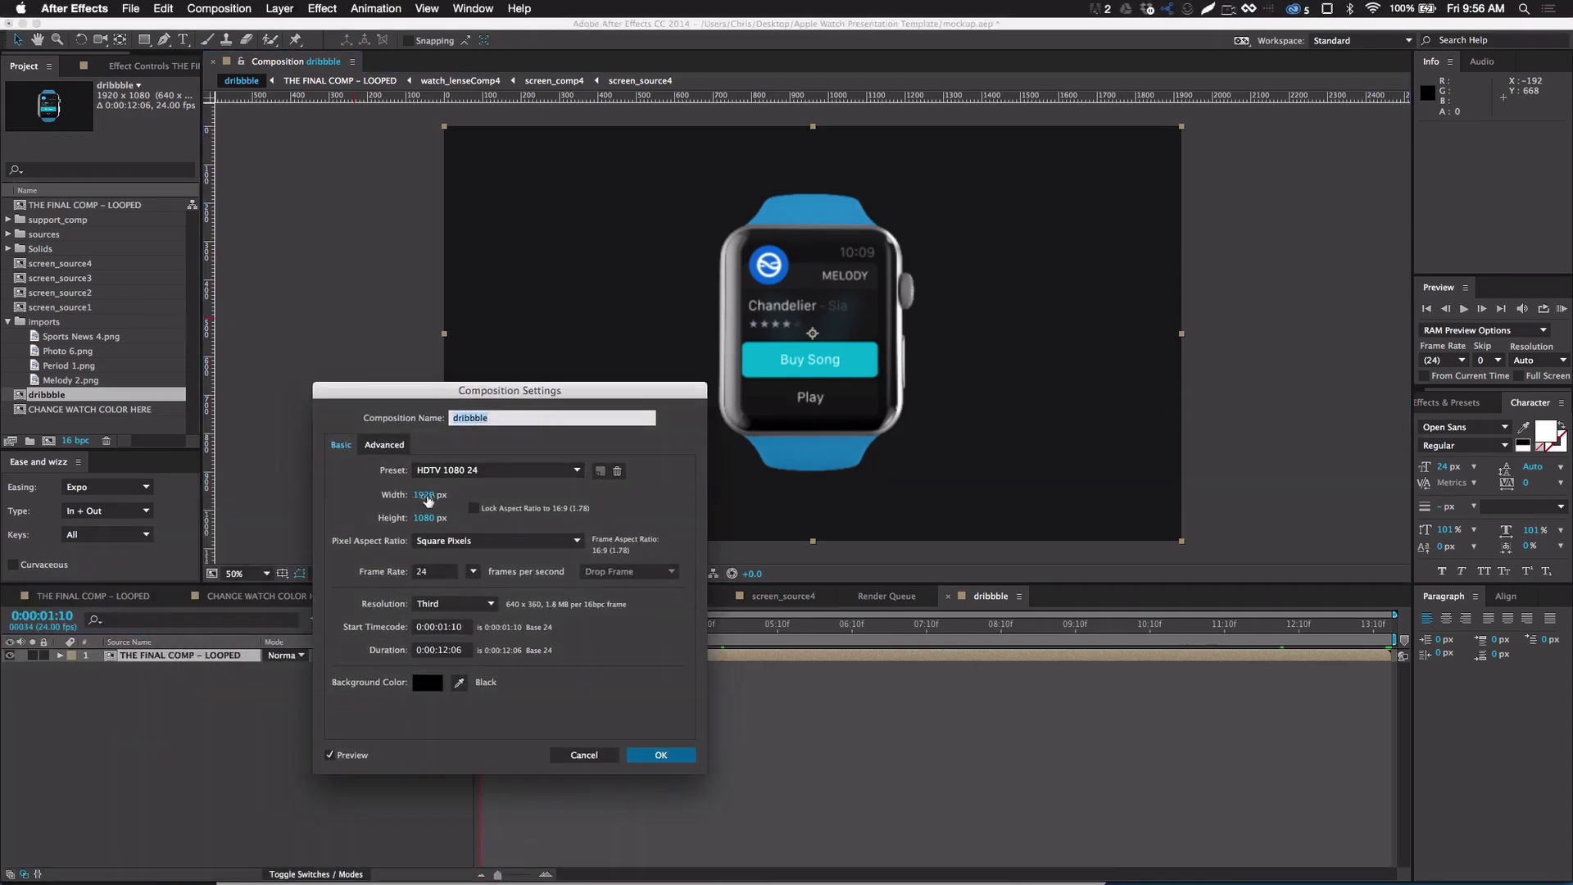
{"action": "left_click", "coordinate": [425, 495]}
{"action": "type", "text": "800"}
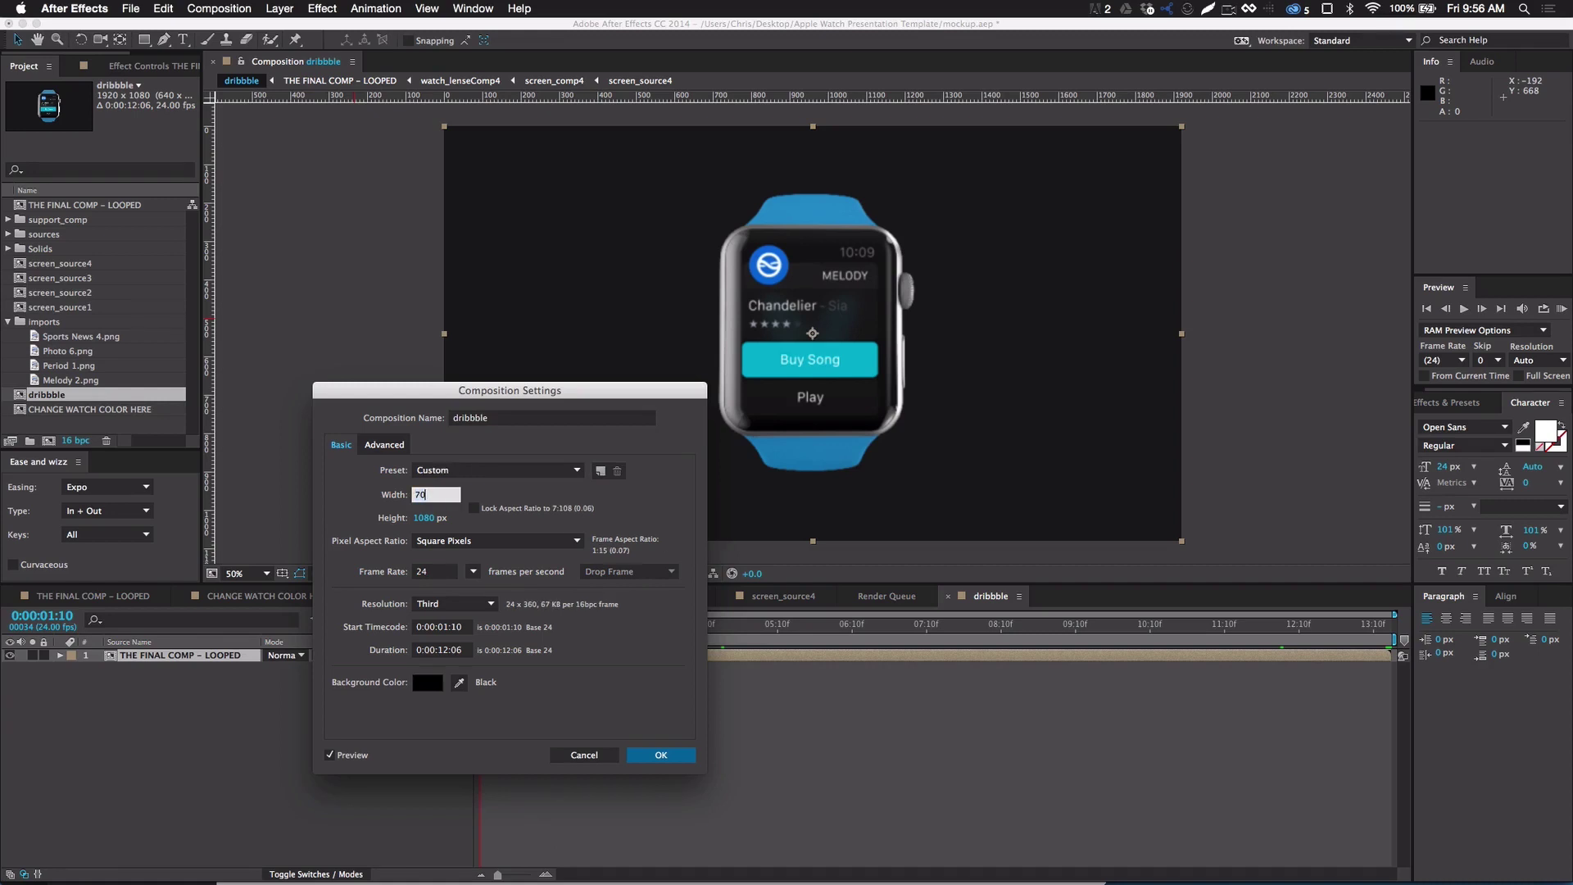
{"action": "key", "text": "Tab"}
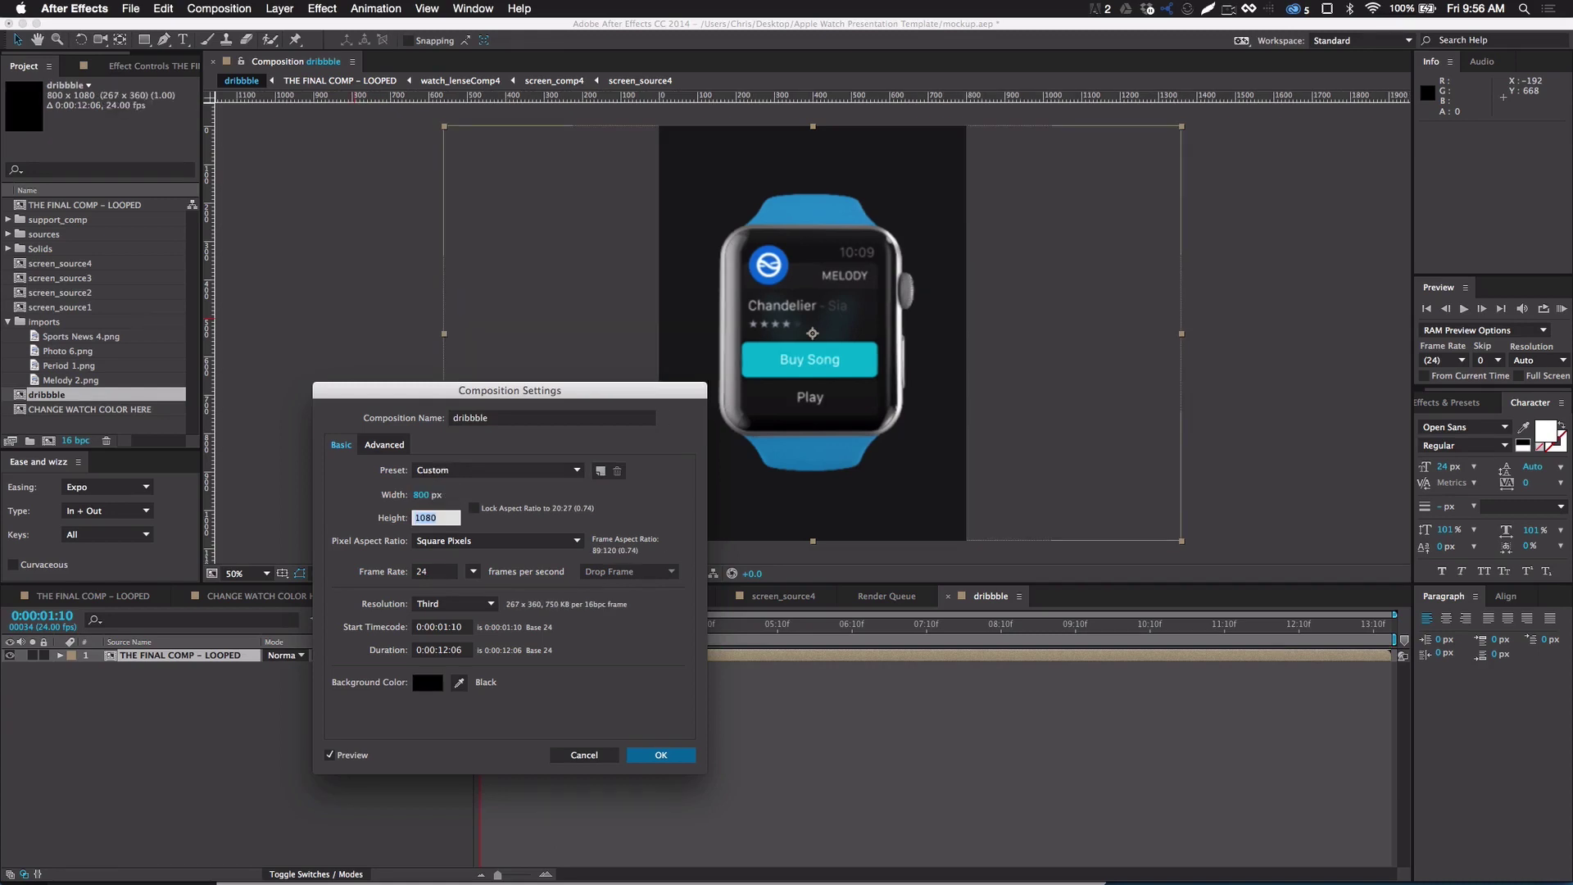
{"action": "type", "text": "600"}
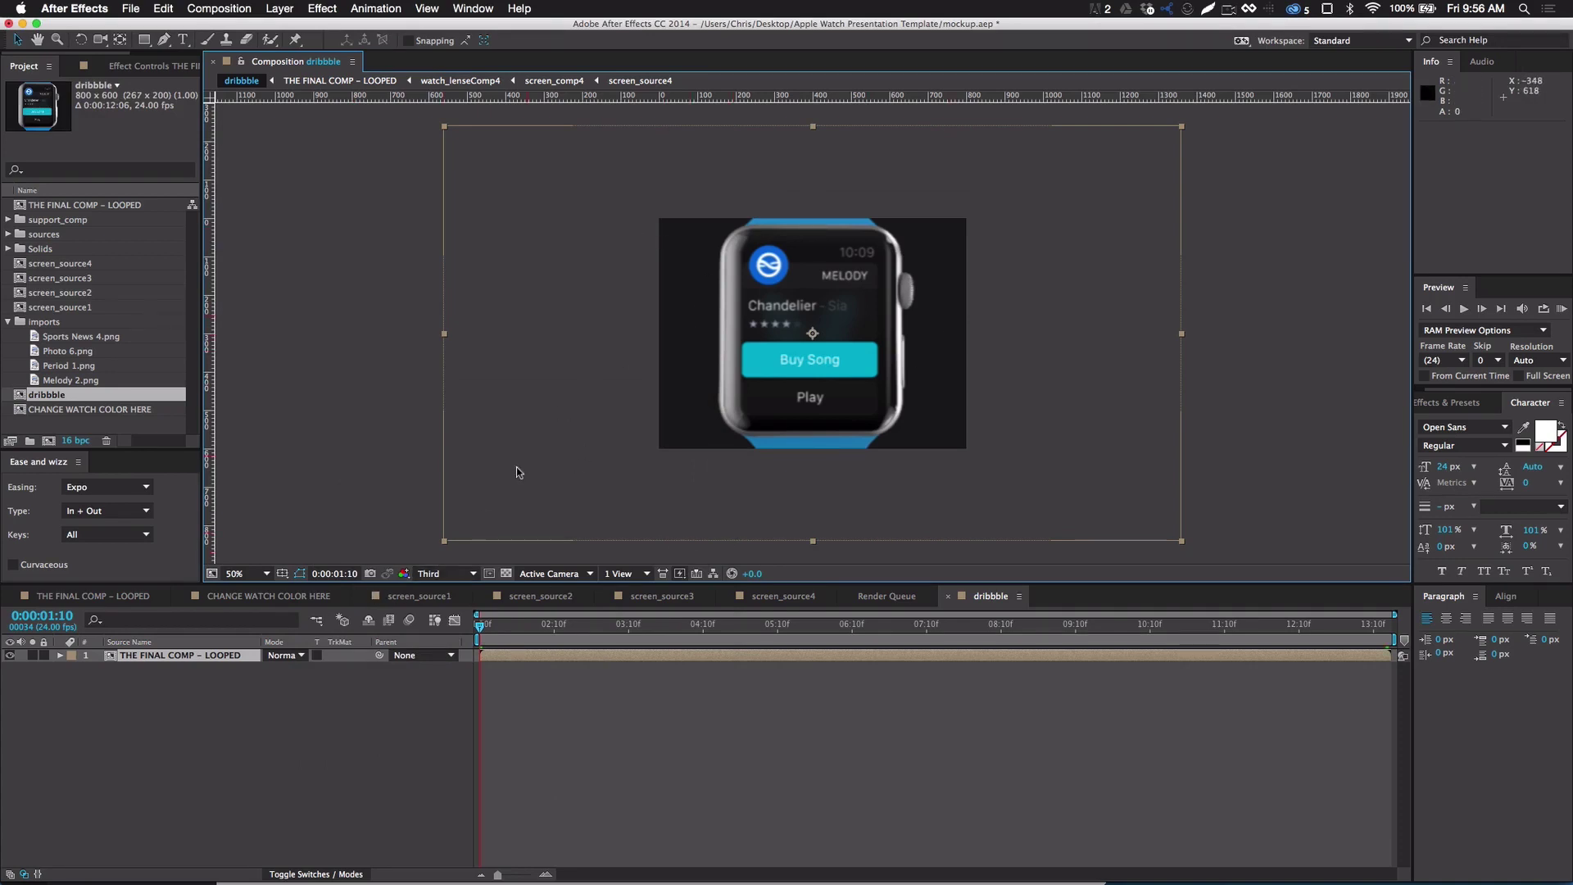
Scale the THE FINAL COMP – LOOPED layer to about 56% to fit the frame height, and scrub the timeline to check it
{"action": "left_click", "coordinate": [224, 709]}
{"action": "left_click", "coordinate": [208, 655]}
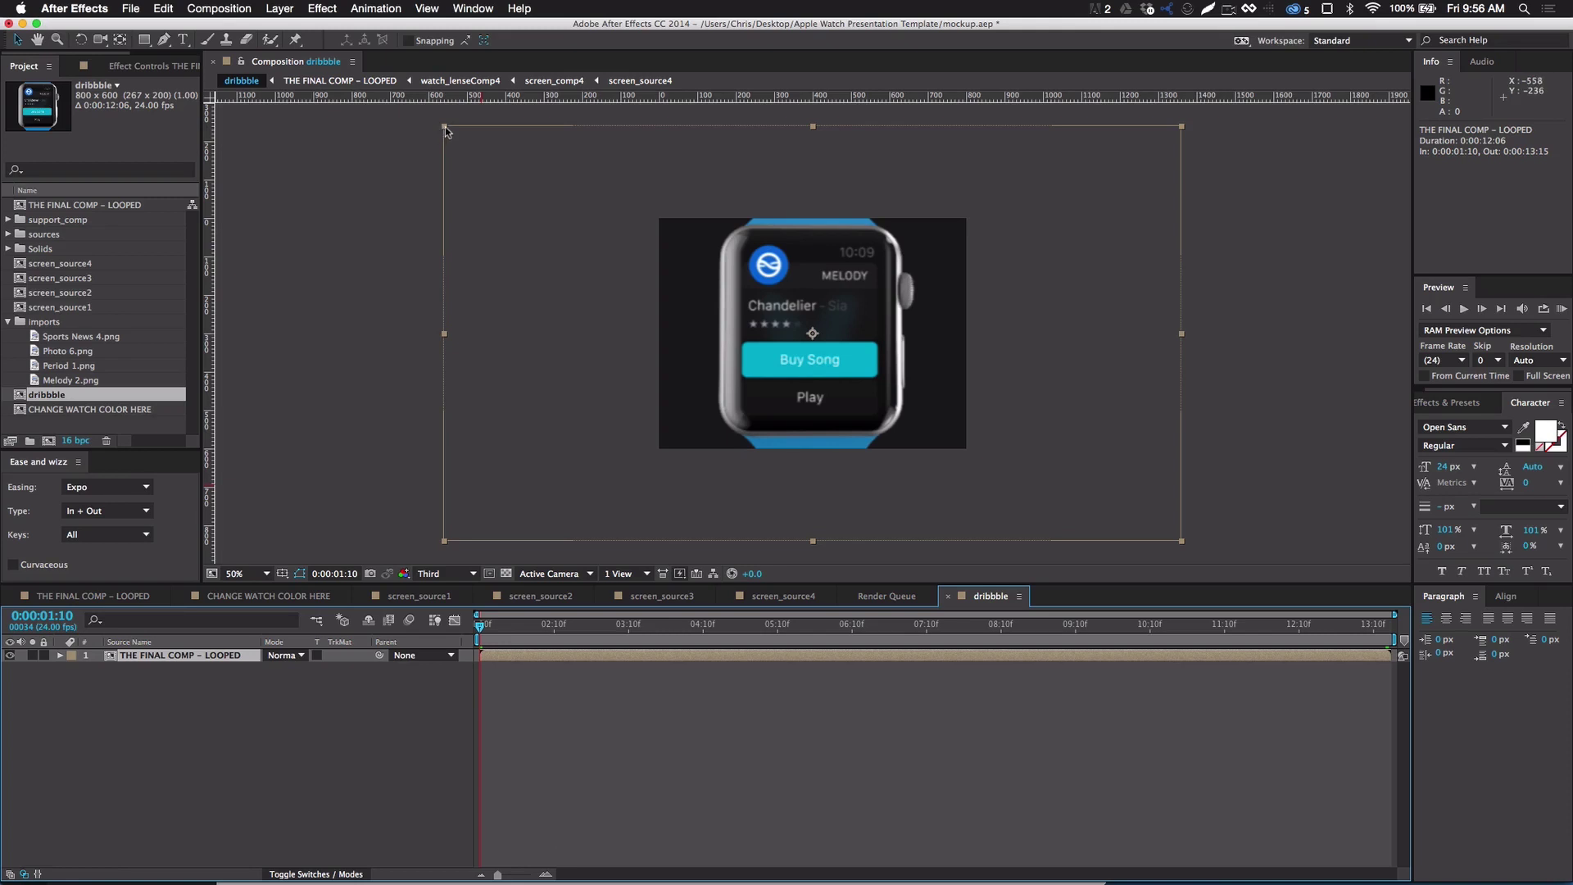
{"action": "left_click_drag", "start_coordinate": [446, 131], "coordinate": [607, 214]}
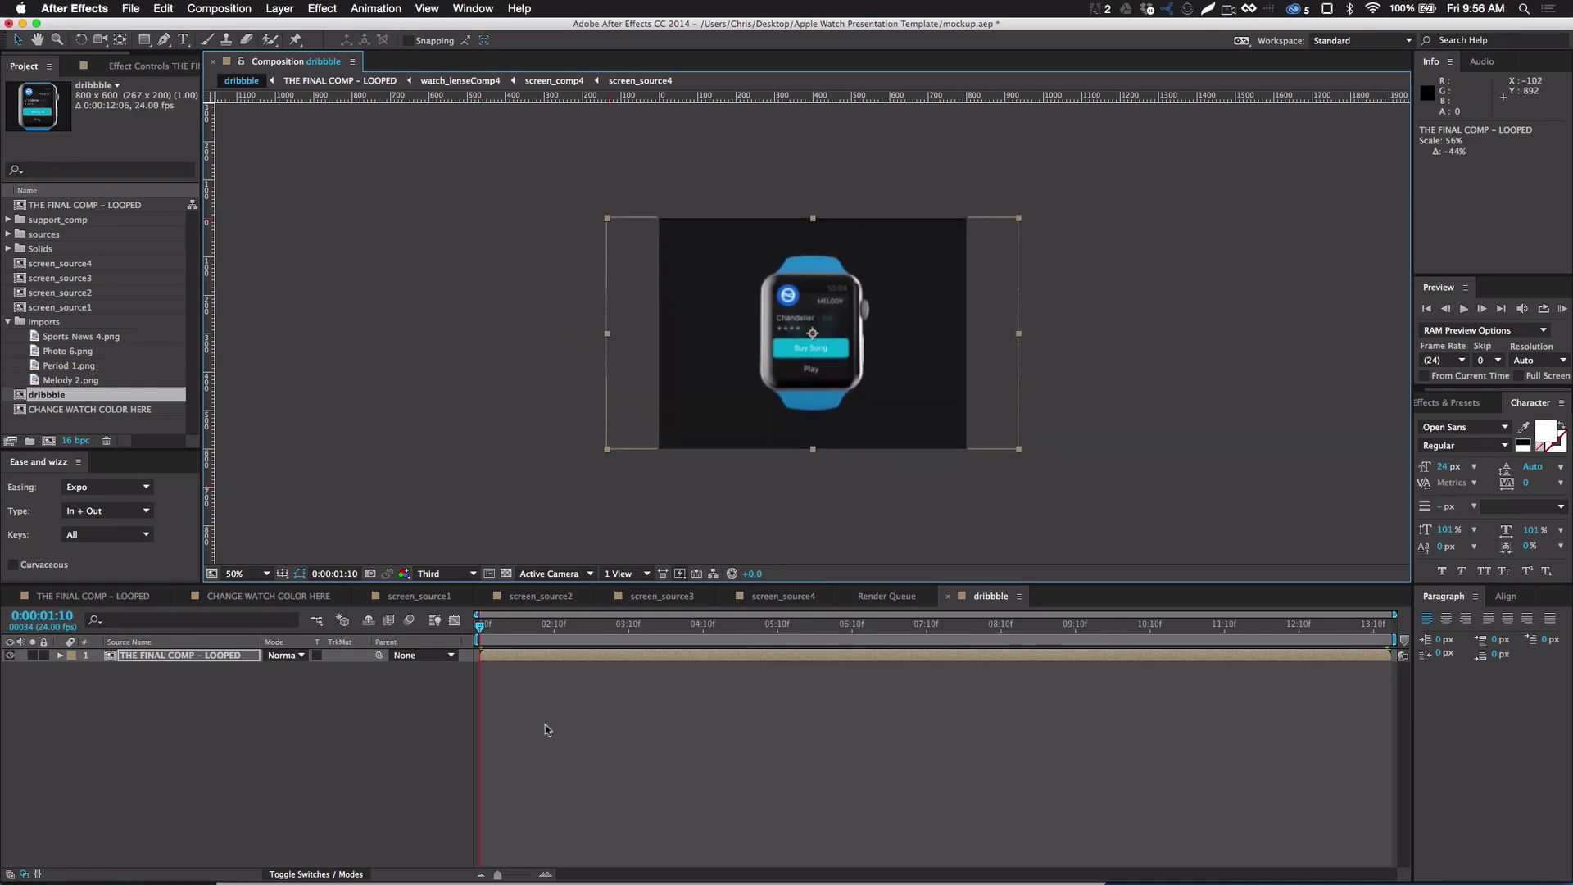
{"action": "left_click_drag", "start_coordinate": [494, 631], "coordinate": [666, 628]}
{"action": "left_click", "coordinate": [791, 705]}
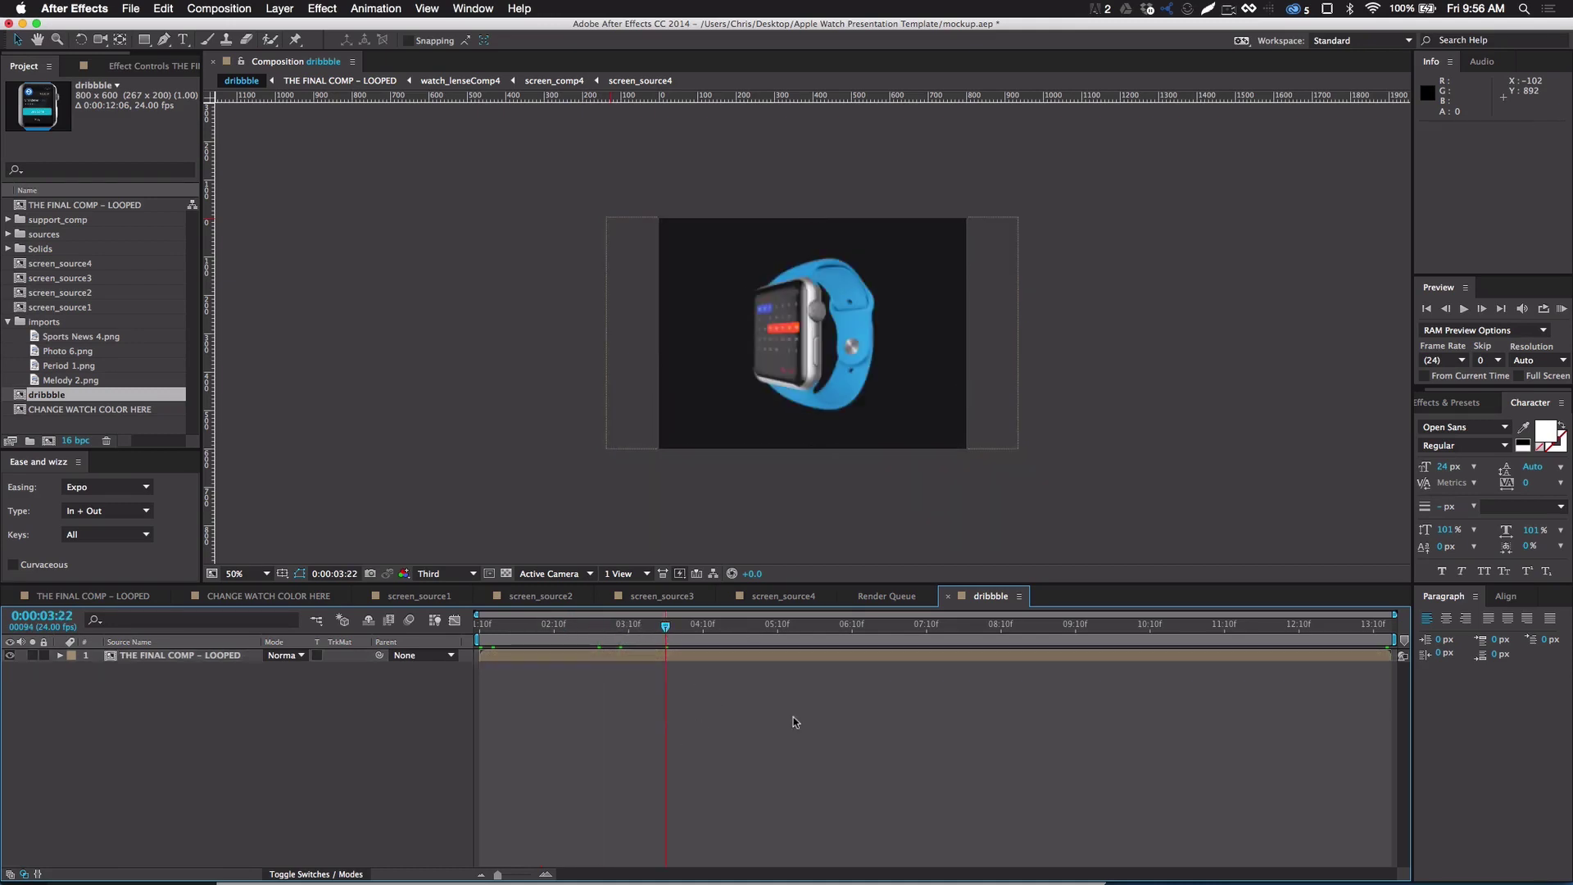
Add dribbble to the render queue and render it as dribbble.mov in the Apple Watch Presentation Template folder
{"action": "left_click", "coordinate": [197, 9]}
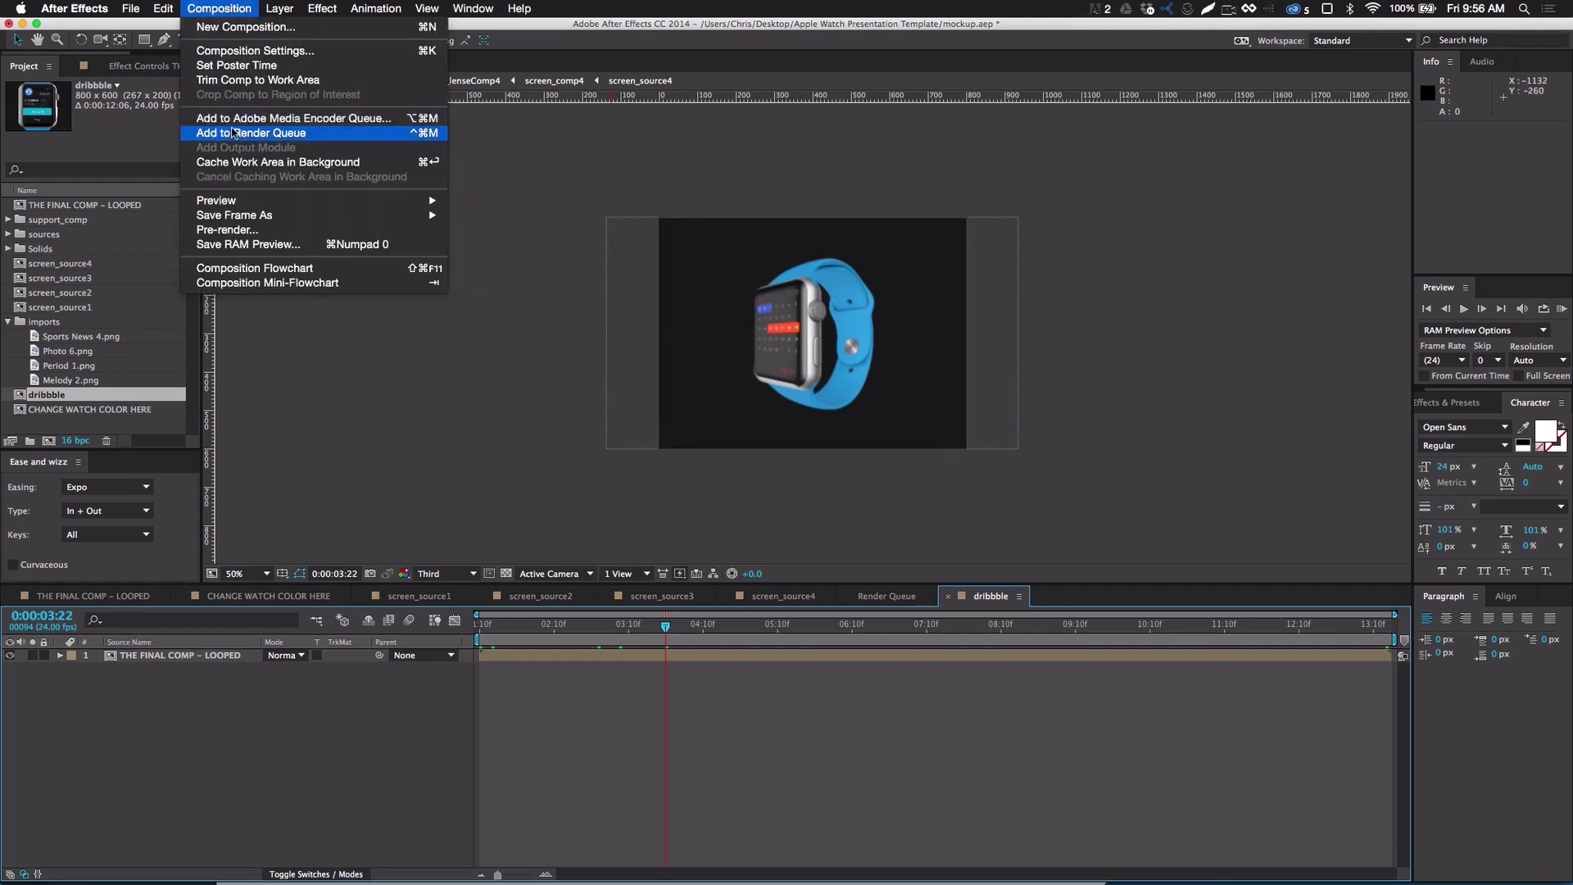
{"action": "left_click", "coordinate": [235, 133]}
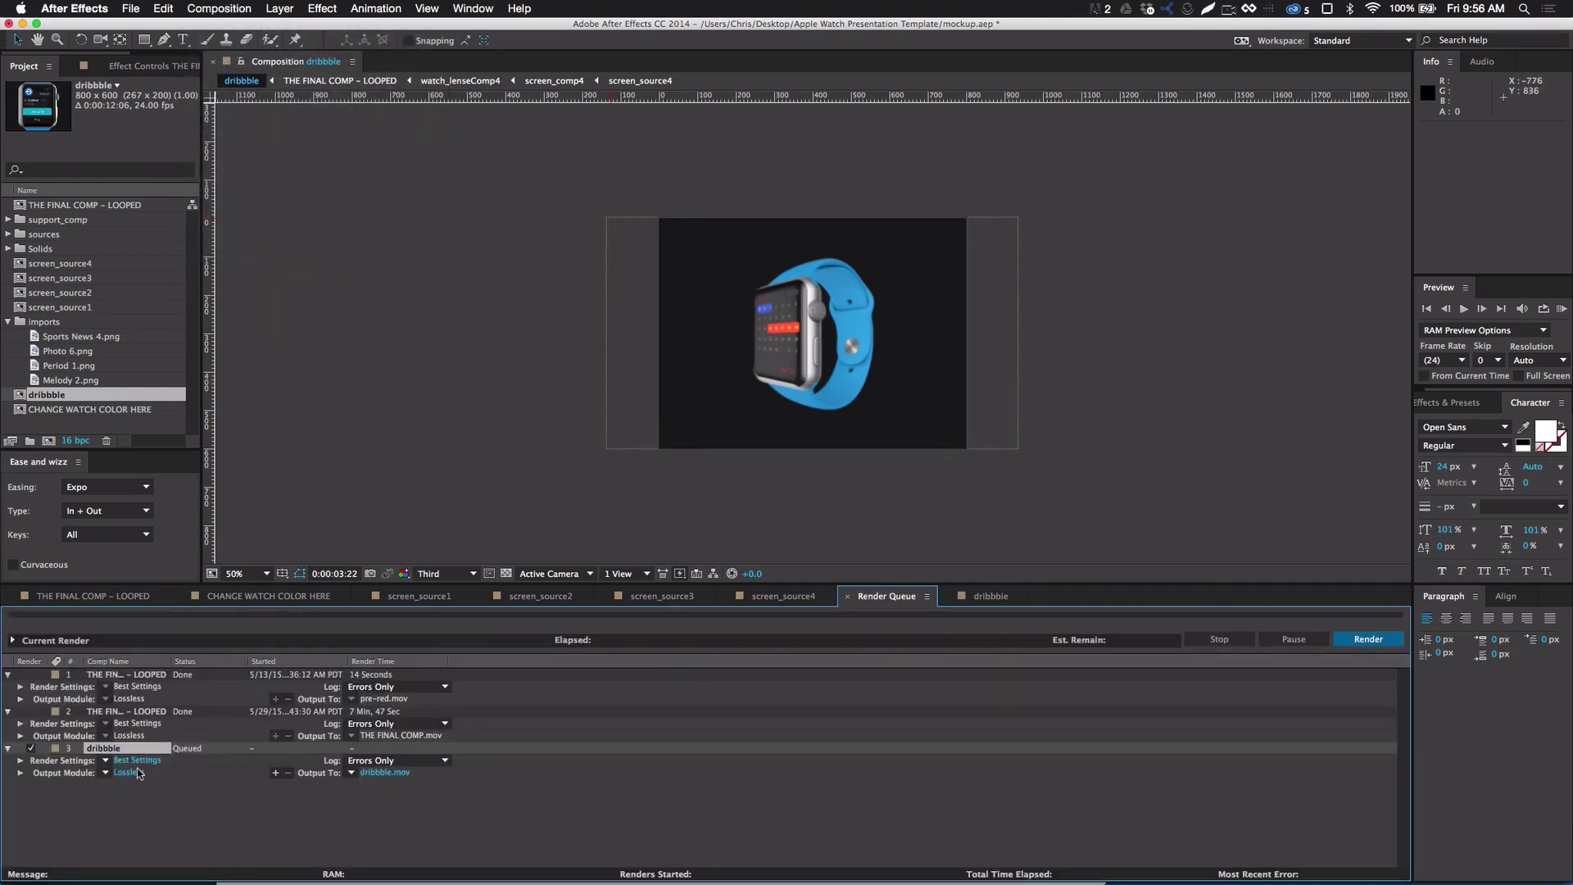
{"action": "left_click", "coordinate": [384, 772]}
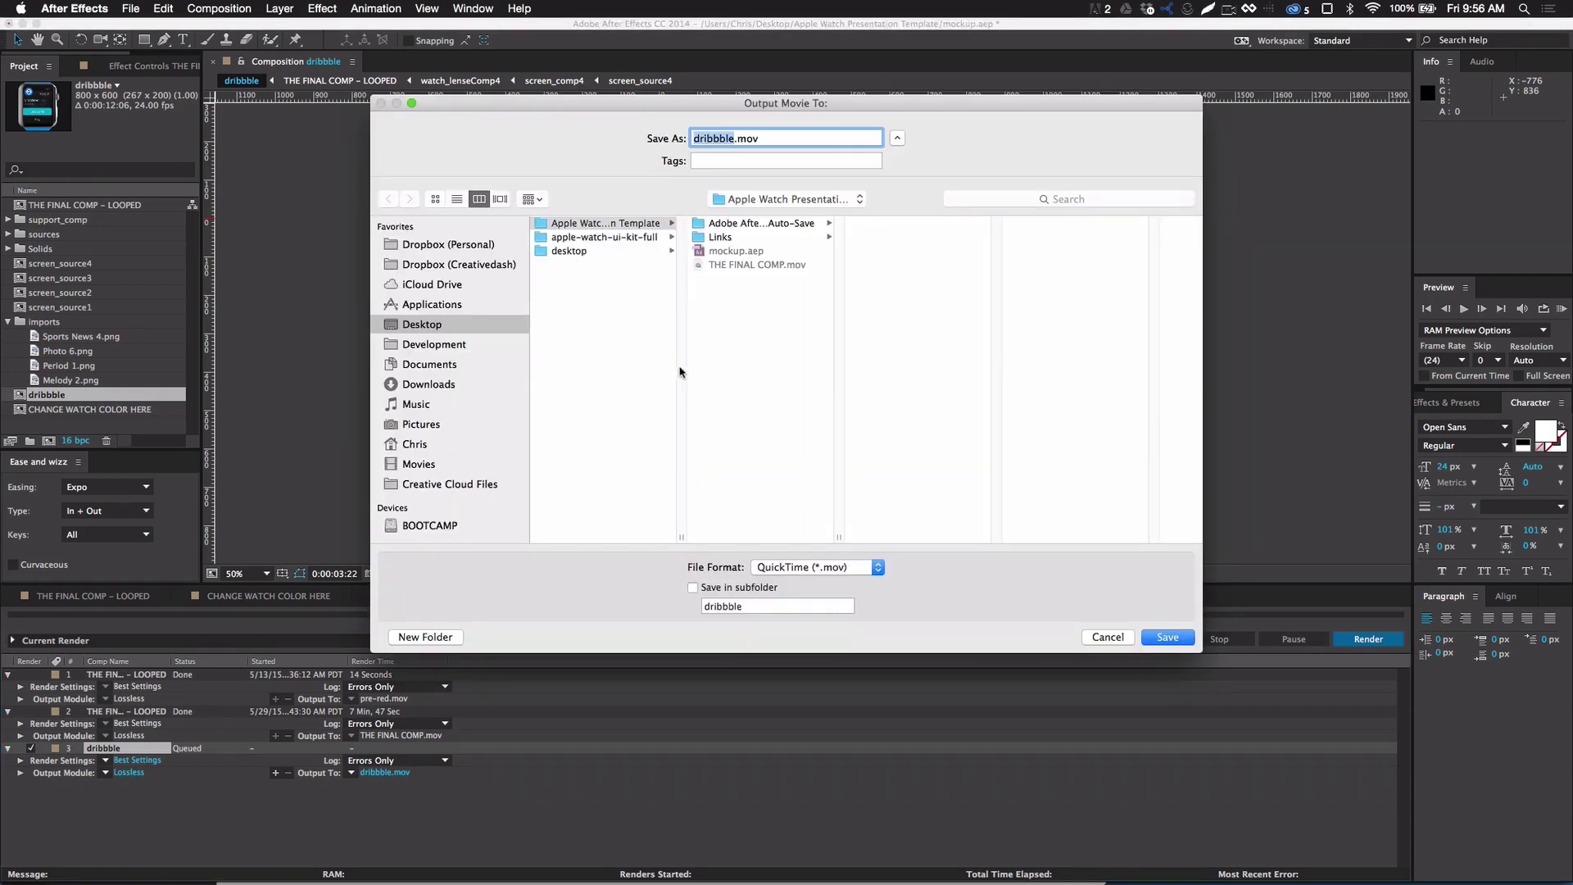
{"action": "left_click", "coordinate": [1179, 640]}
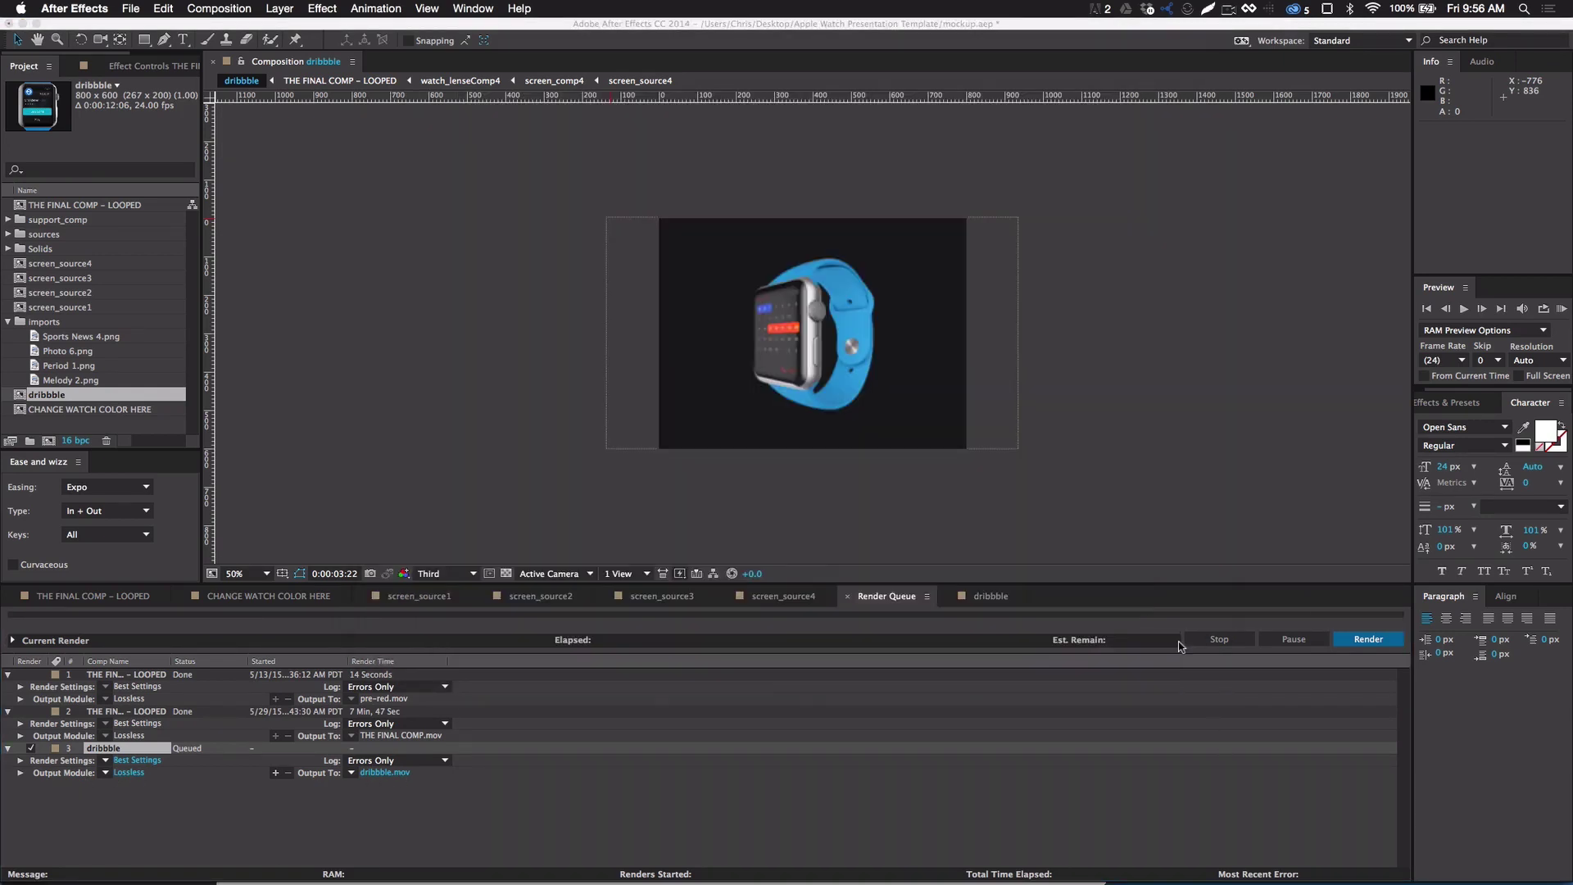
{"action": "left_click", "coordinate": [1359, 640]}
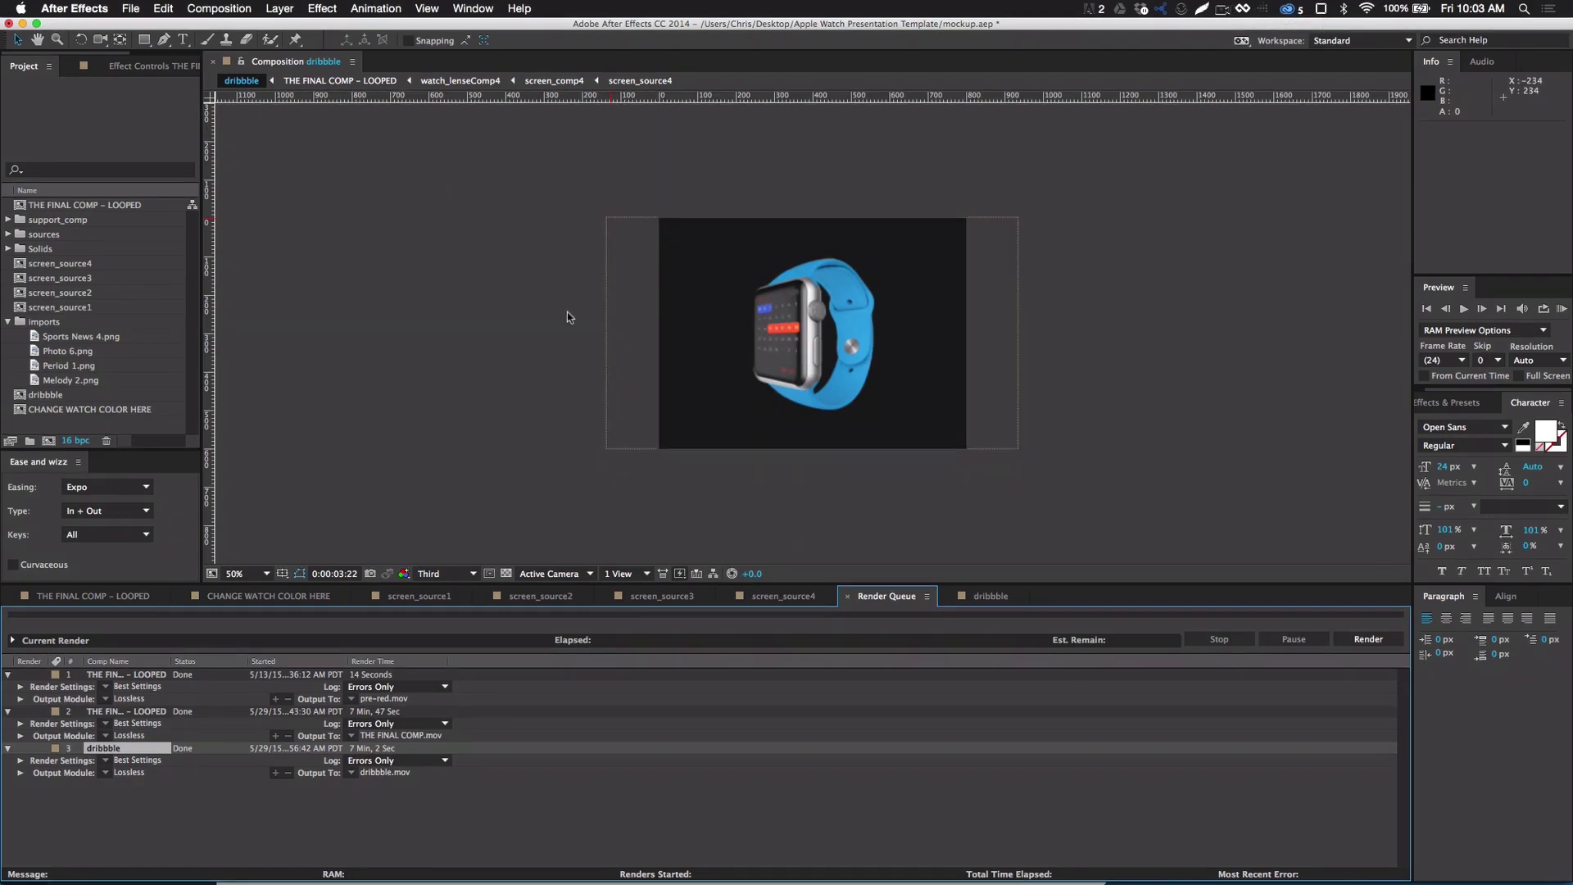
Switch to Finder and open dribbble.mov in Photoshop
{"action": "key", "text": "super+Tab"}
{"action": "key", "text": "super+Tab"}
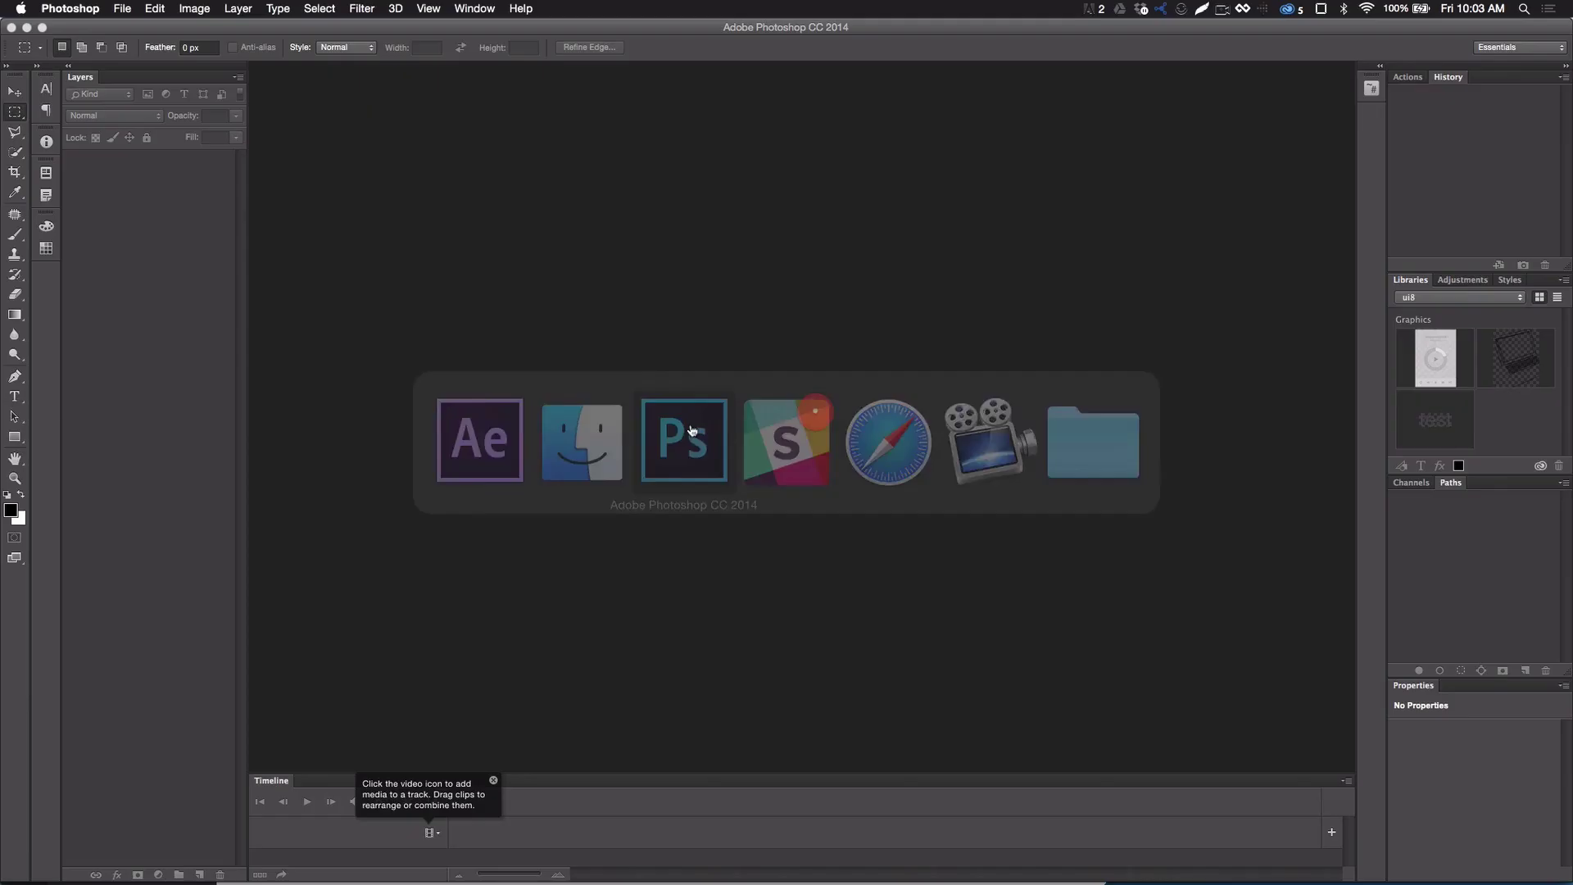
{"action": "key", "text": "super+Tab"}
{"action": "key", "text": "super+Tab"}
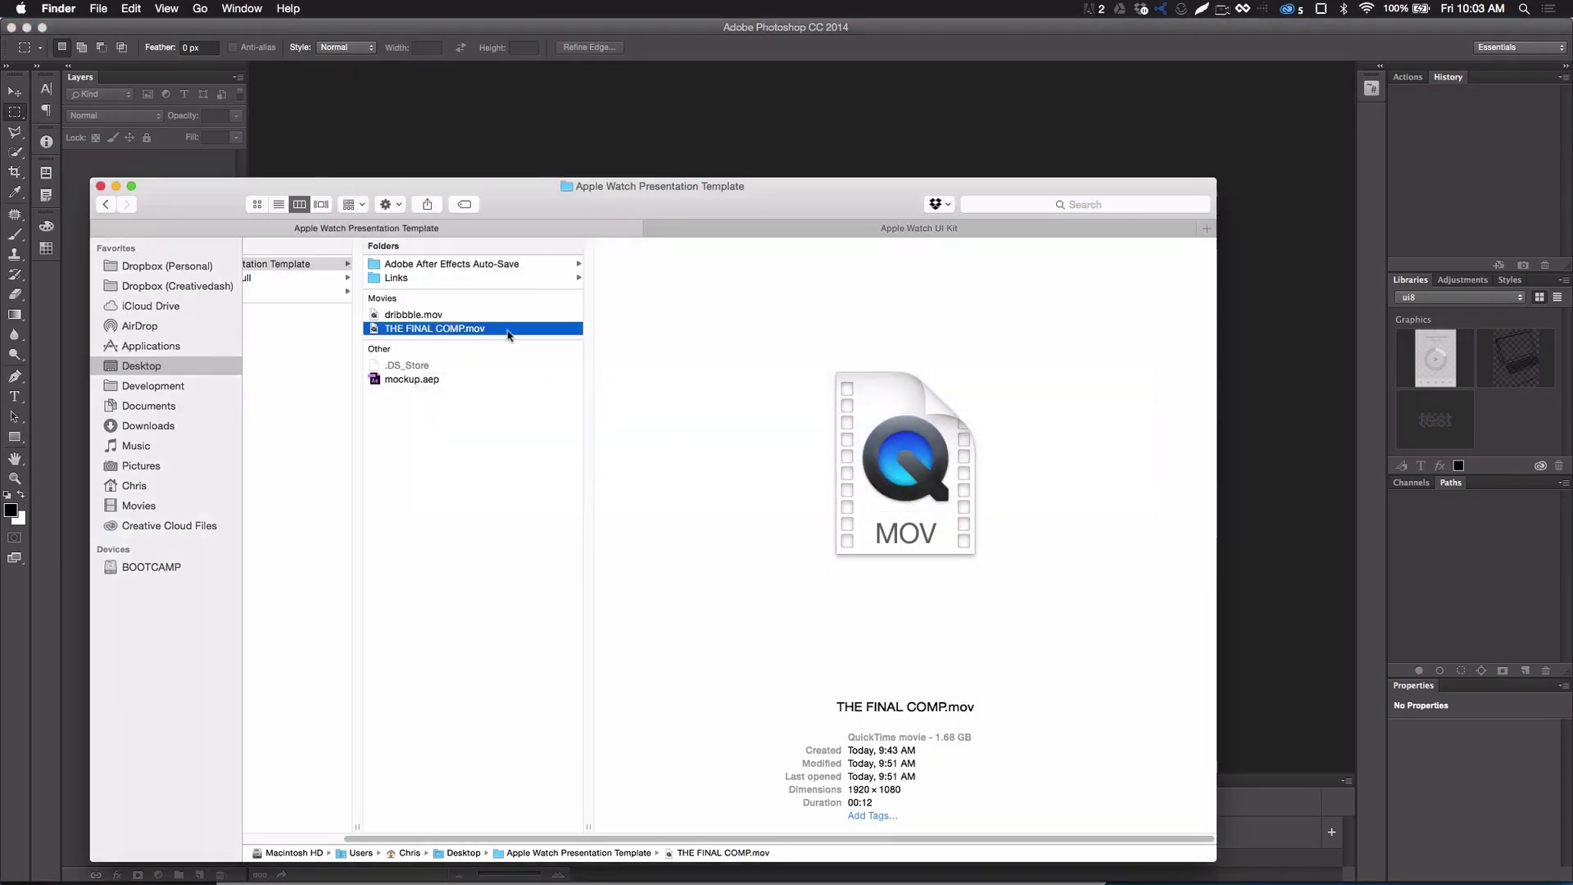
{"action": "left_click_drag", "start_coordinate": [436, 321], "coordinate": [512, 135]}
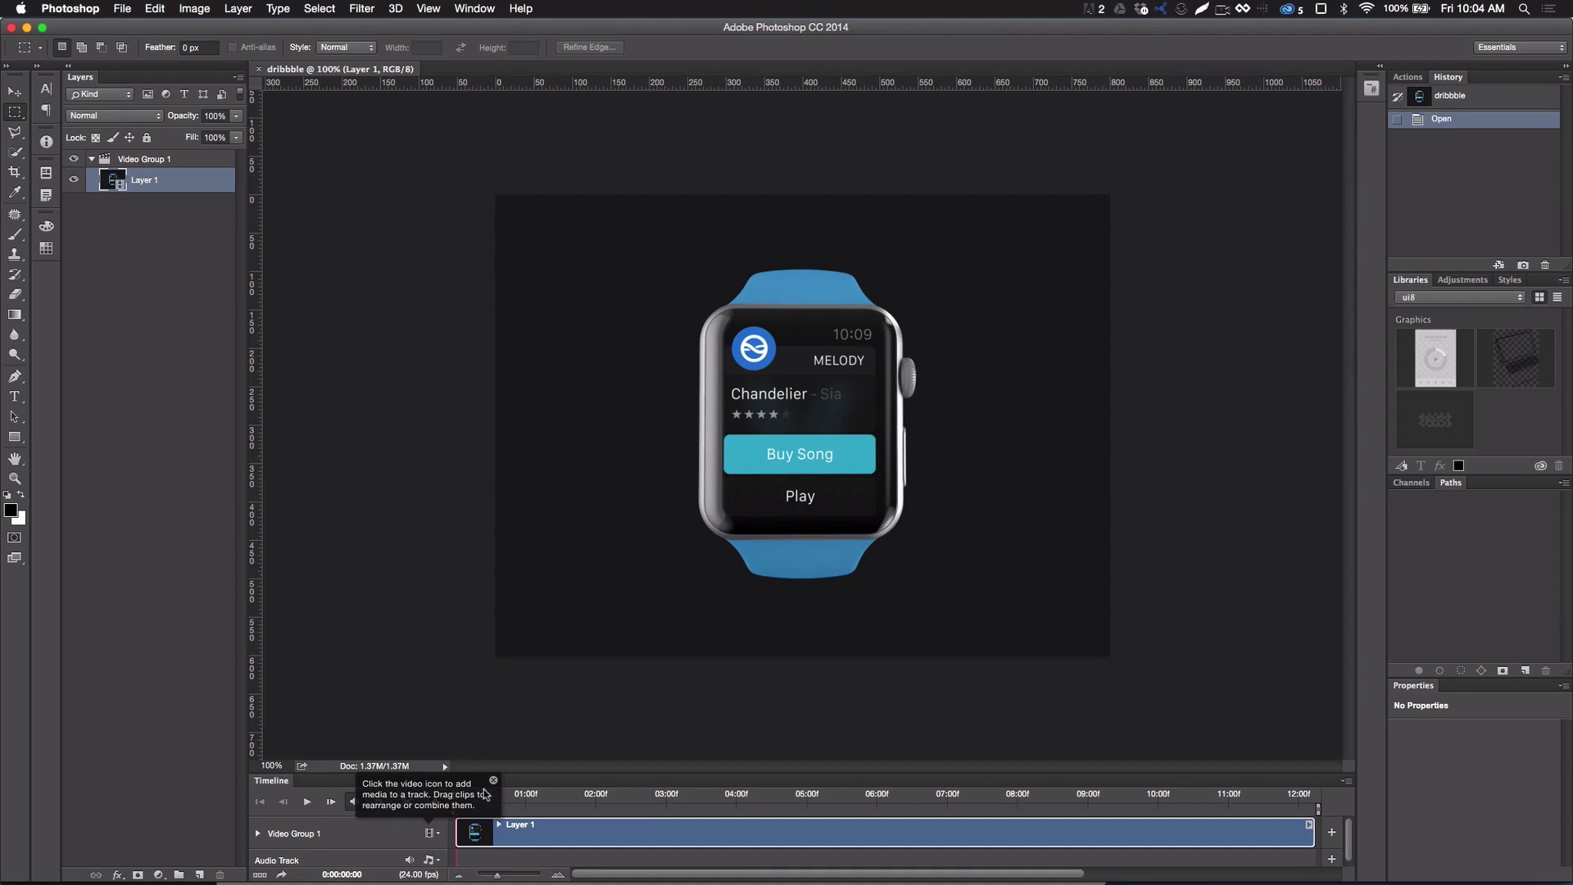
Set up a web export of the dribbble movie as a GIF with Forever looping and play the animation preview
{"action": "left_click", "coordinate": [122, 8]}
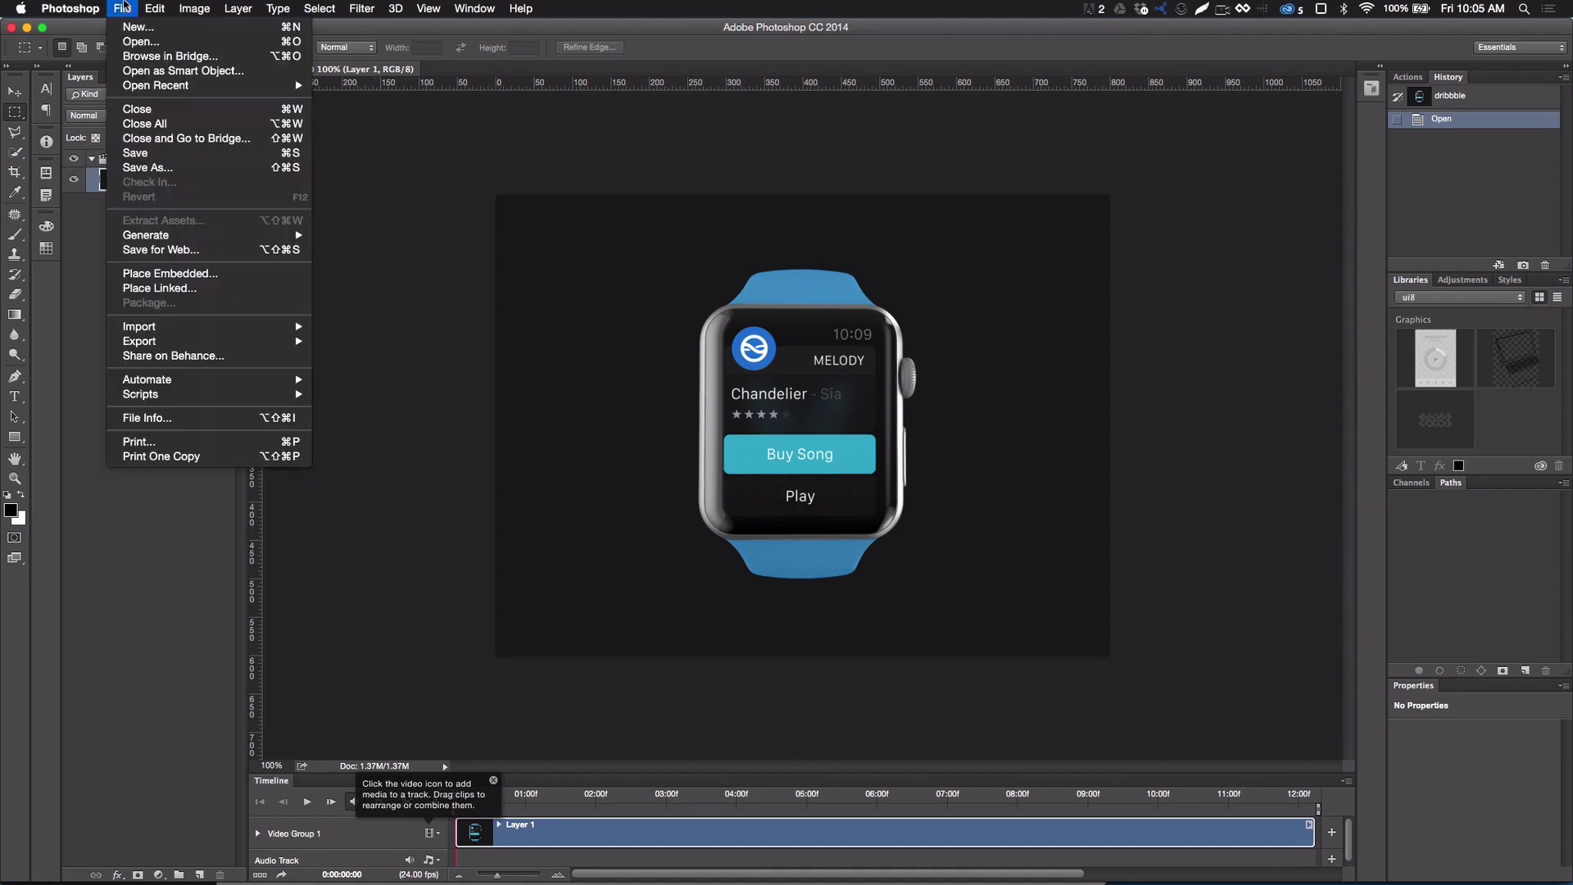
{"action": "left_click", "coordinate": [146, 250]}
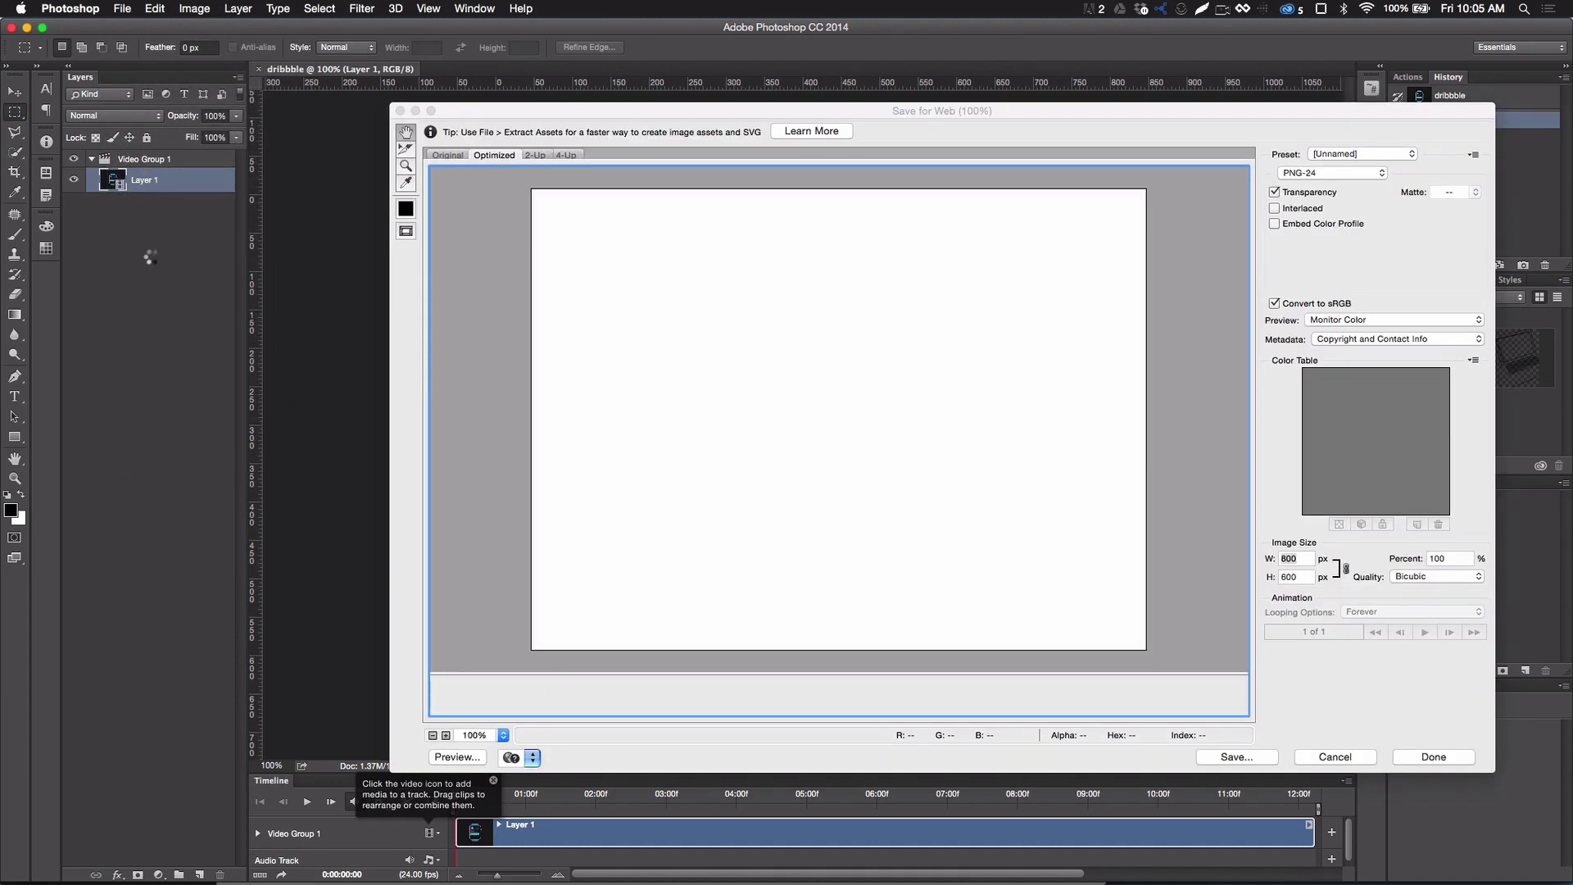
{"action": "left_click", "coordinate": [1344, 176]}
{"action": "left_click", "coordinate": [1333, 141]}
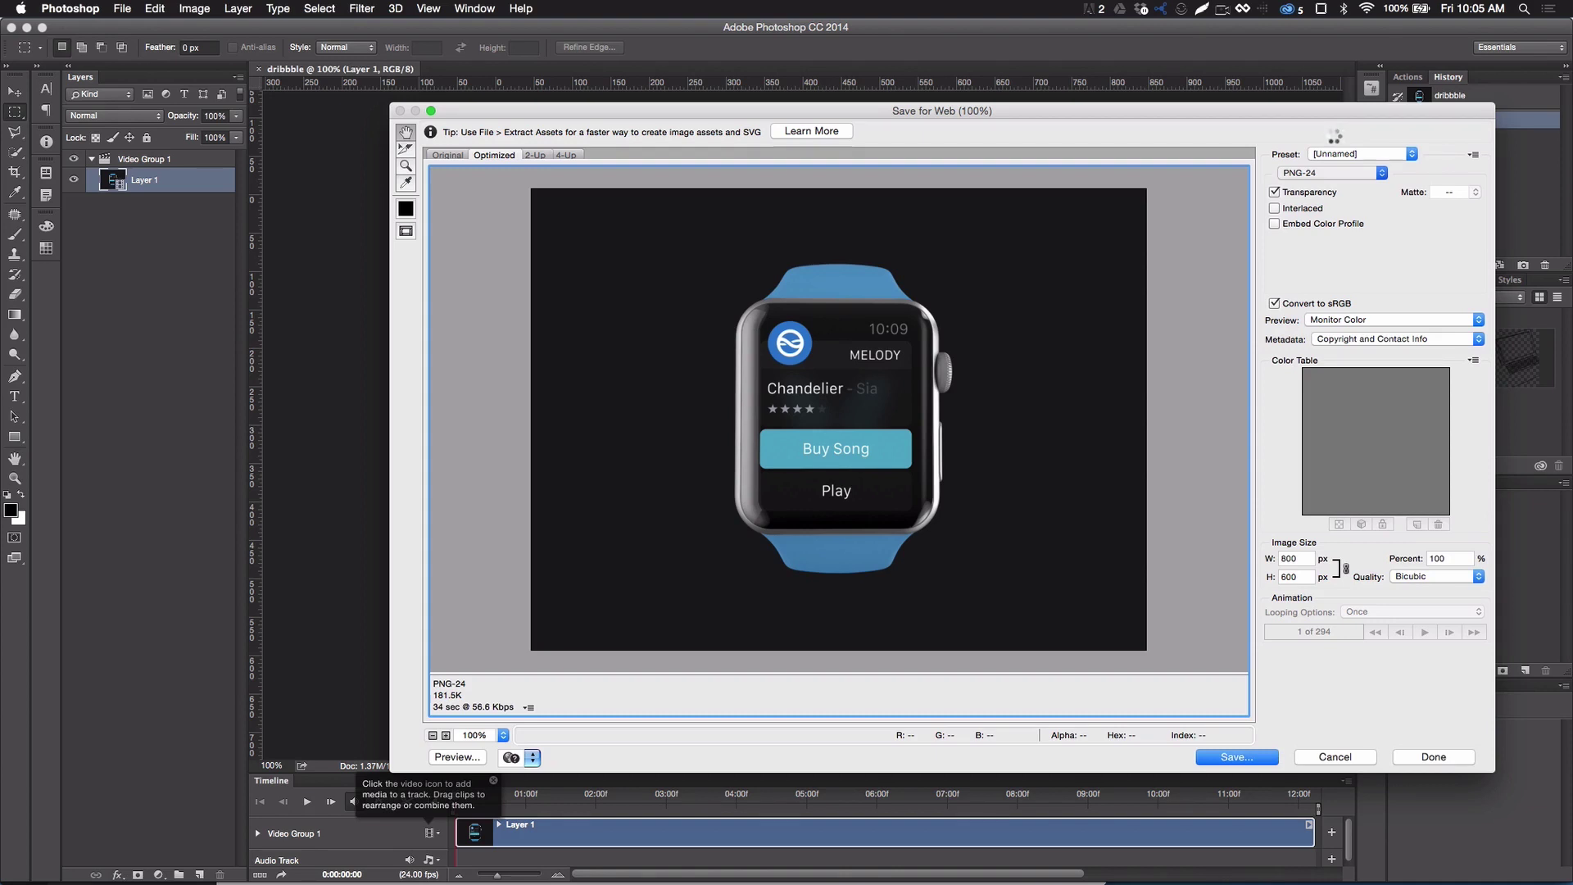
{"action": "left_click", "coordinate": [1350, 191]}
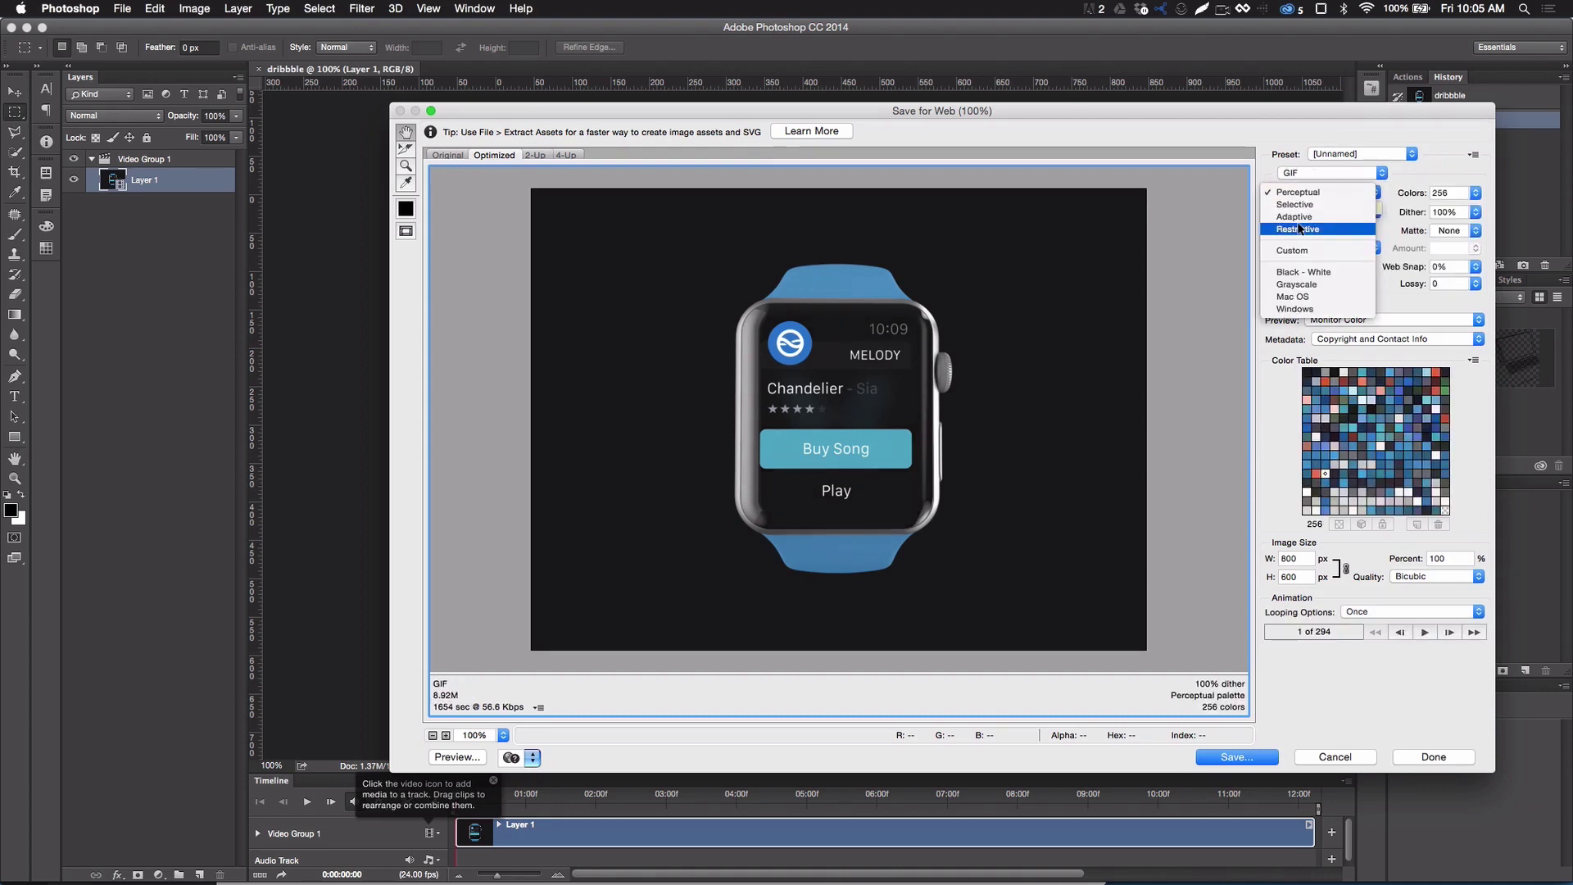
{"action": "left_click", "coordinate": [1252, 111]}
{"action": "left_click", "coordinate": [1426, 632]}
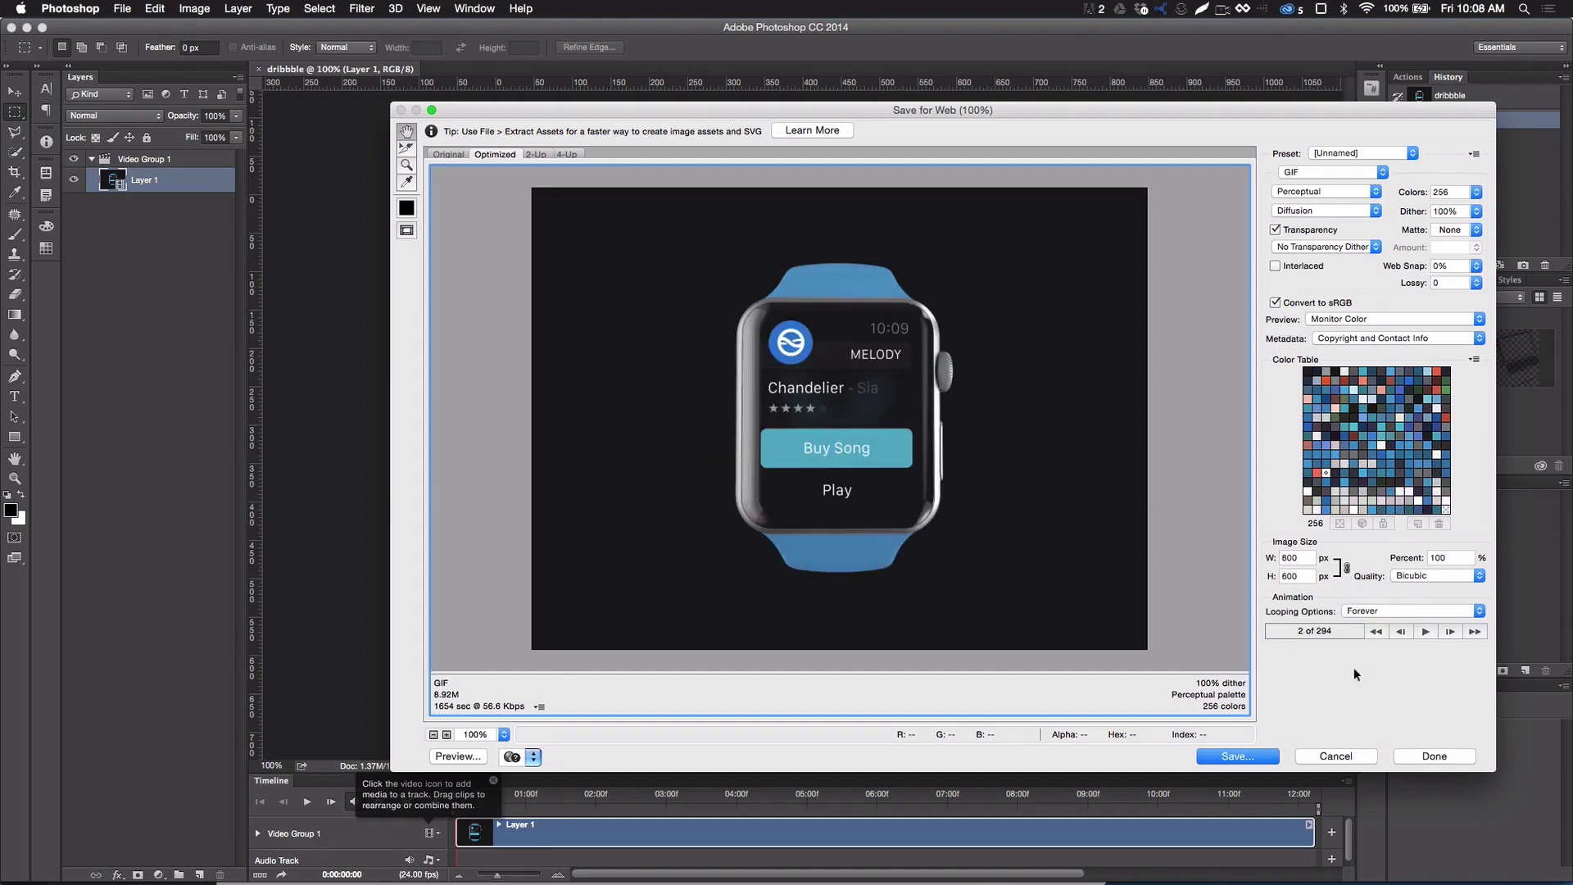
Save the GIF at 50 percent size with Forever looping as dribbble.gif in the Apple Watch Presentation Template folder
{"action": "left_click", "coordinate": [1433, 557]}
{"action": "double_click", "coordinate": [1433, 557]}
{"action": "type", "text": "50"}
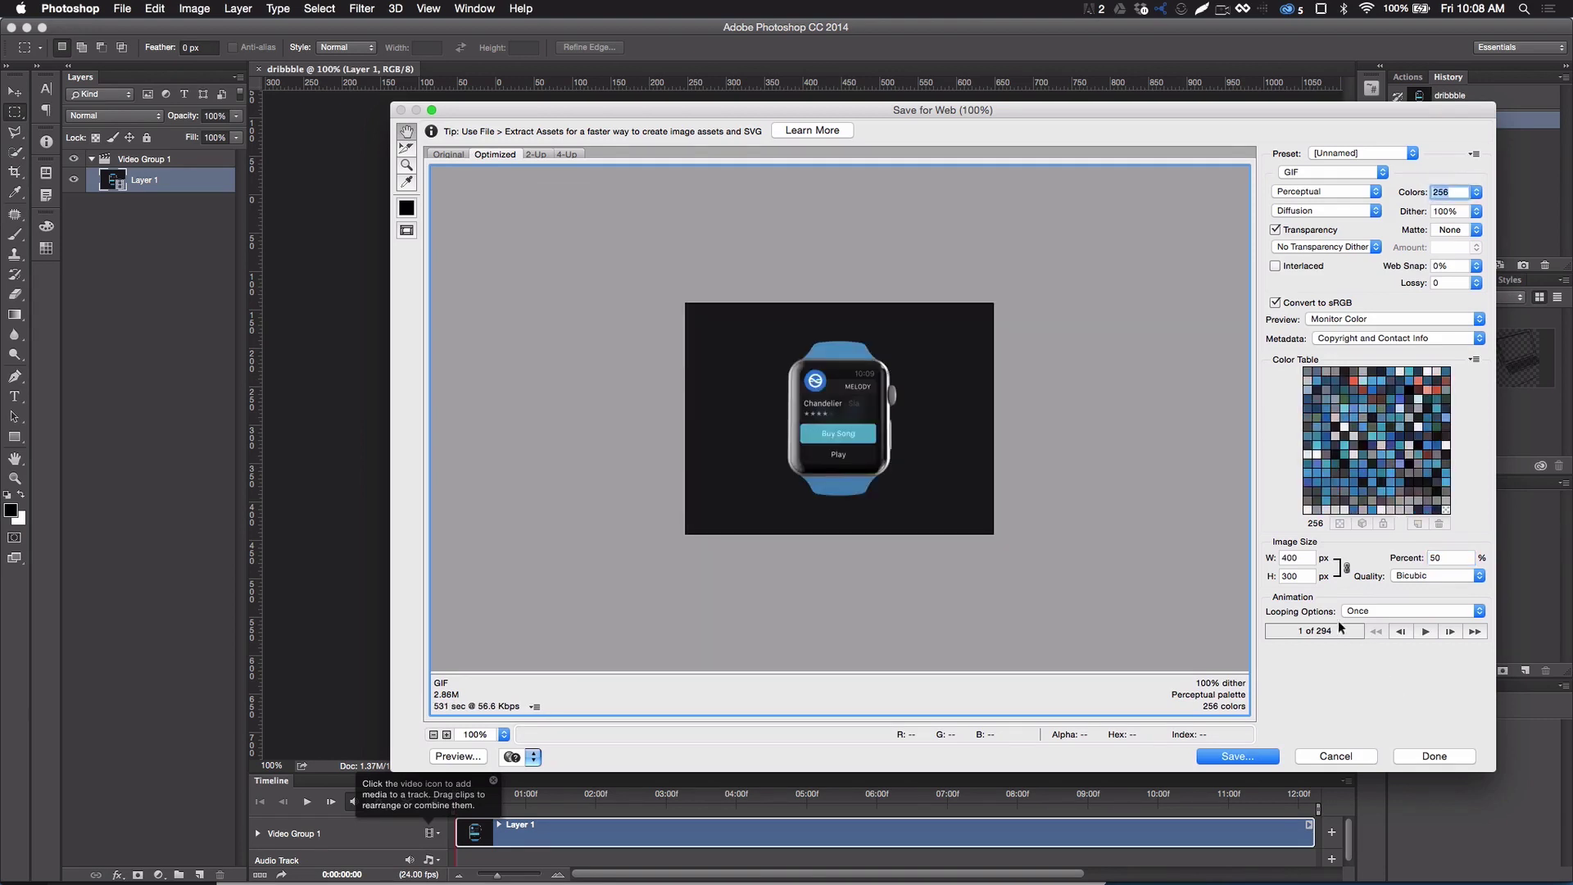
{"action": "left_click", "coordinate": [1360, 610]}
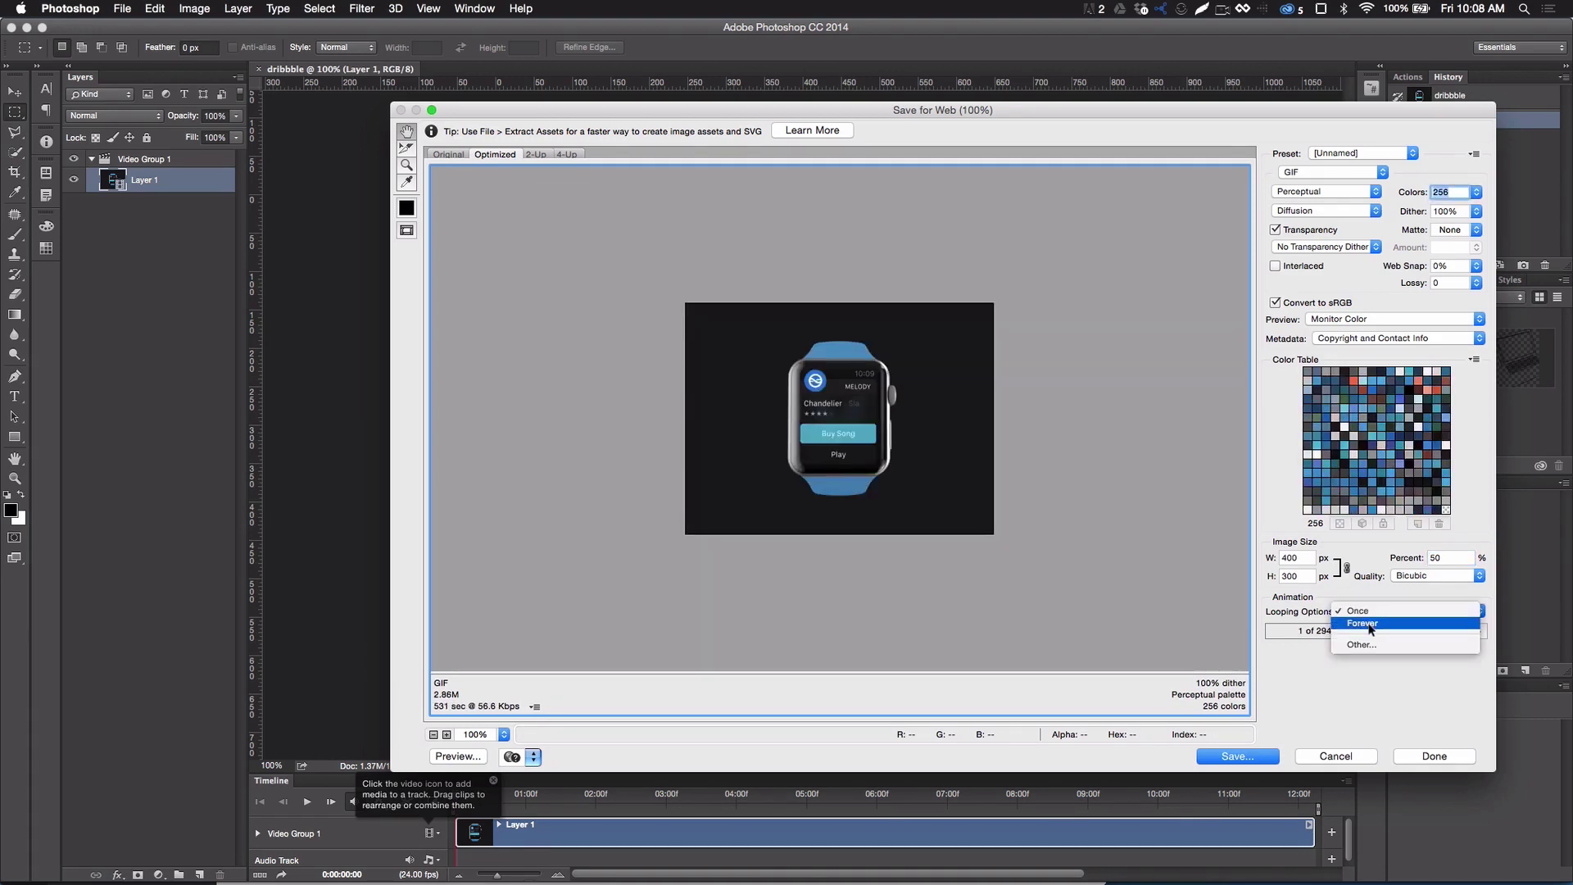
{"action": "left_click", "coordinate": [1368, 621]}
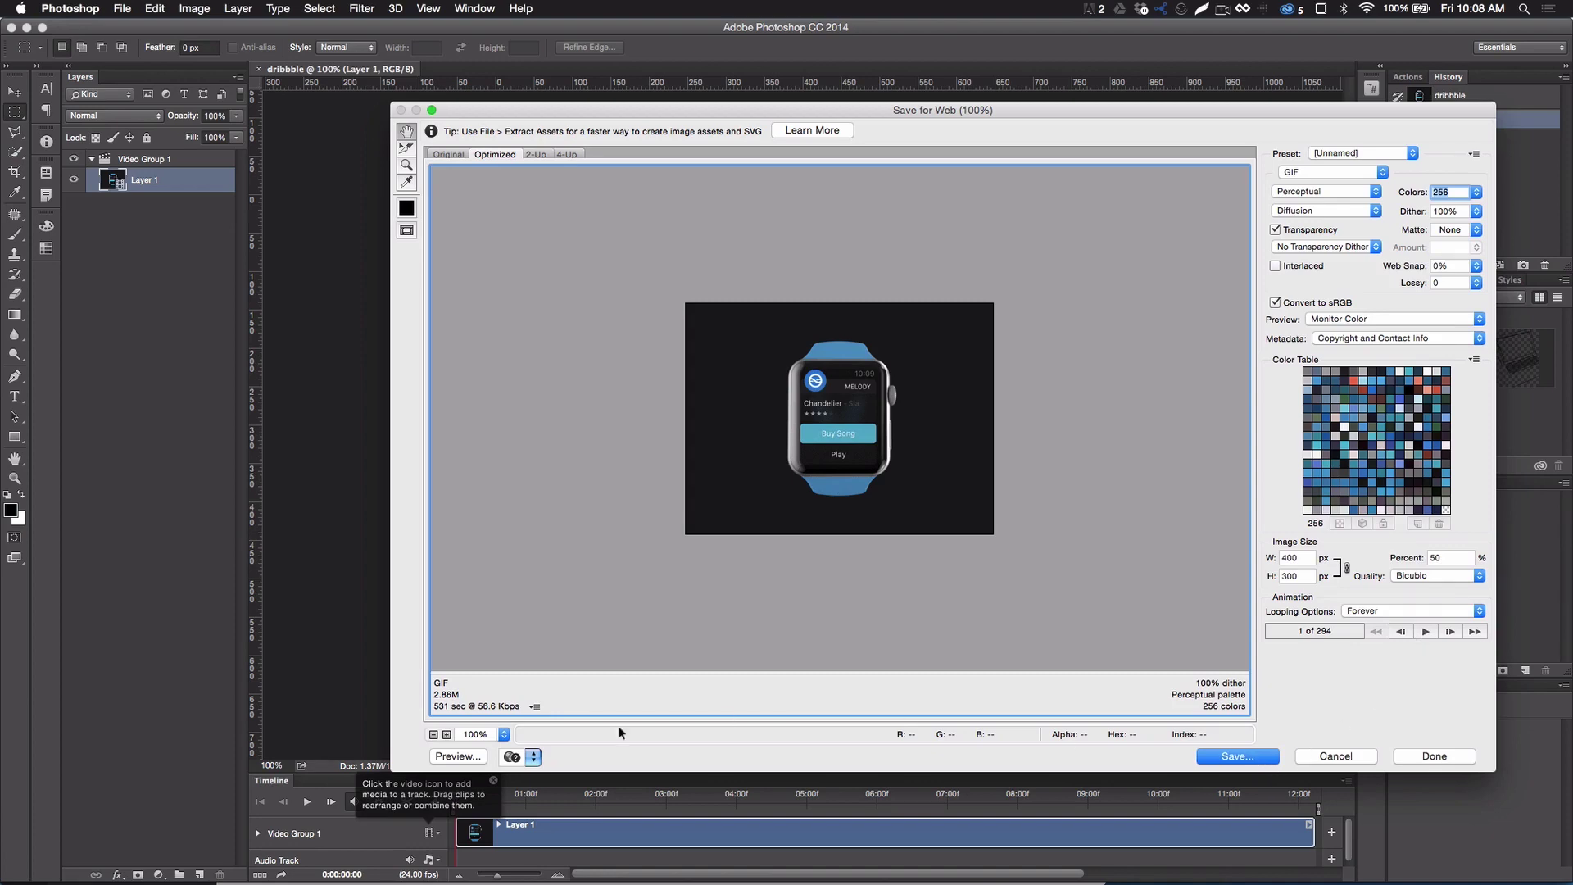
{"action": "left_click", "coordinate": [1268, 761]}
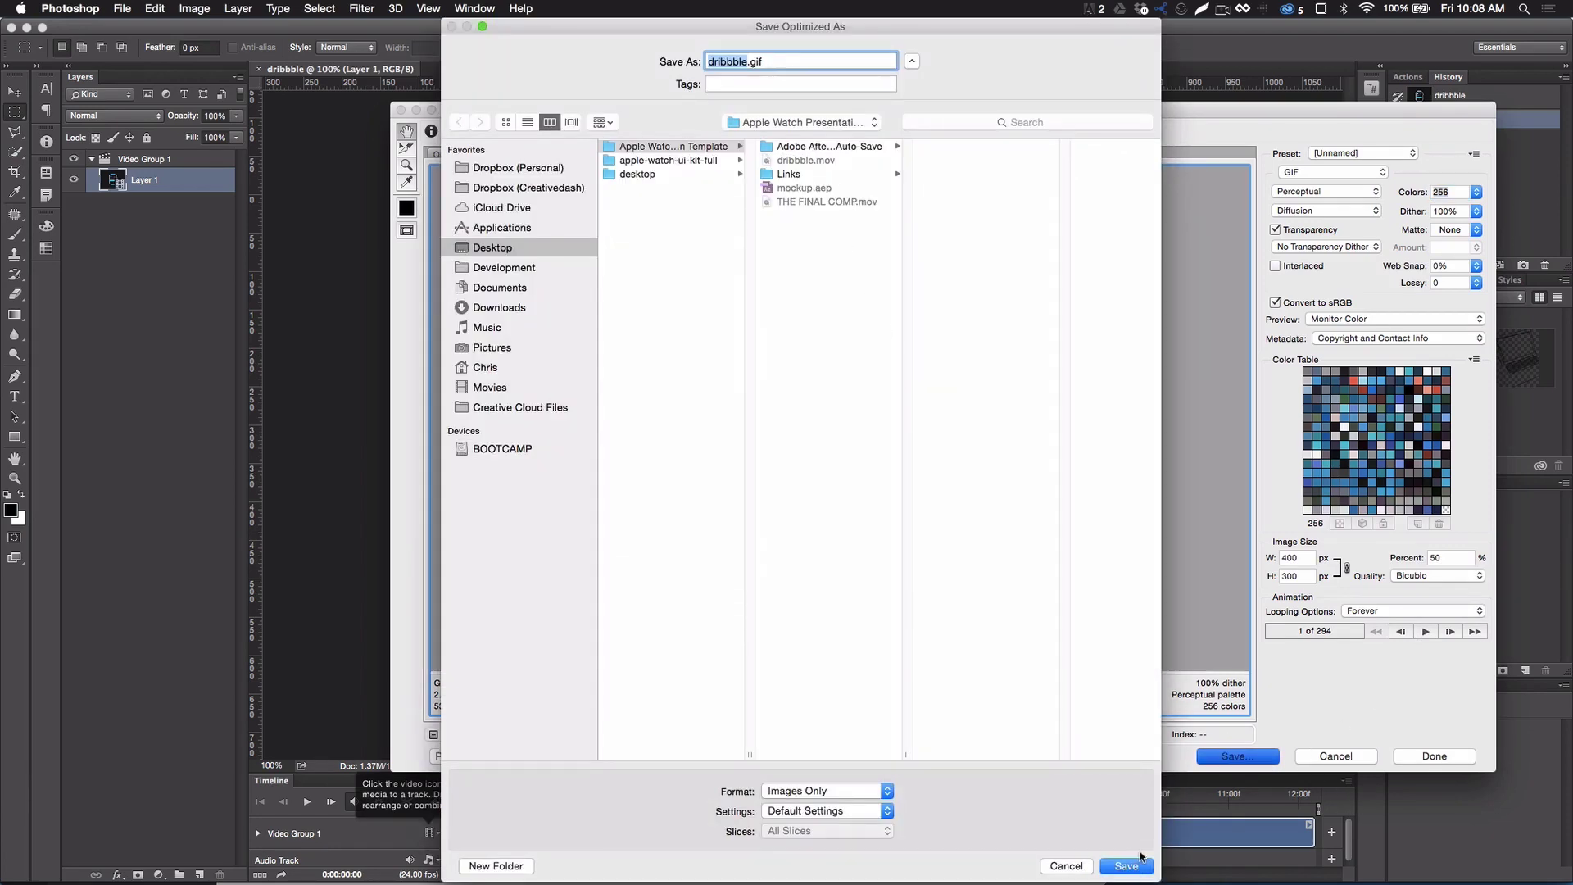
{"action": "left_click", "coordinate": [1138, 865]}
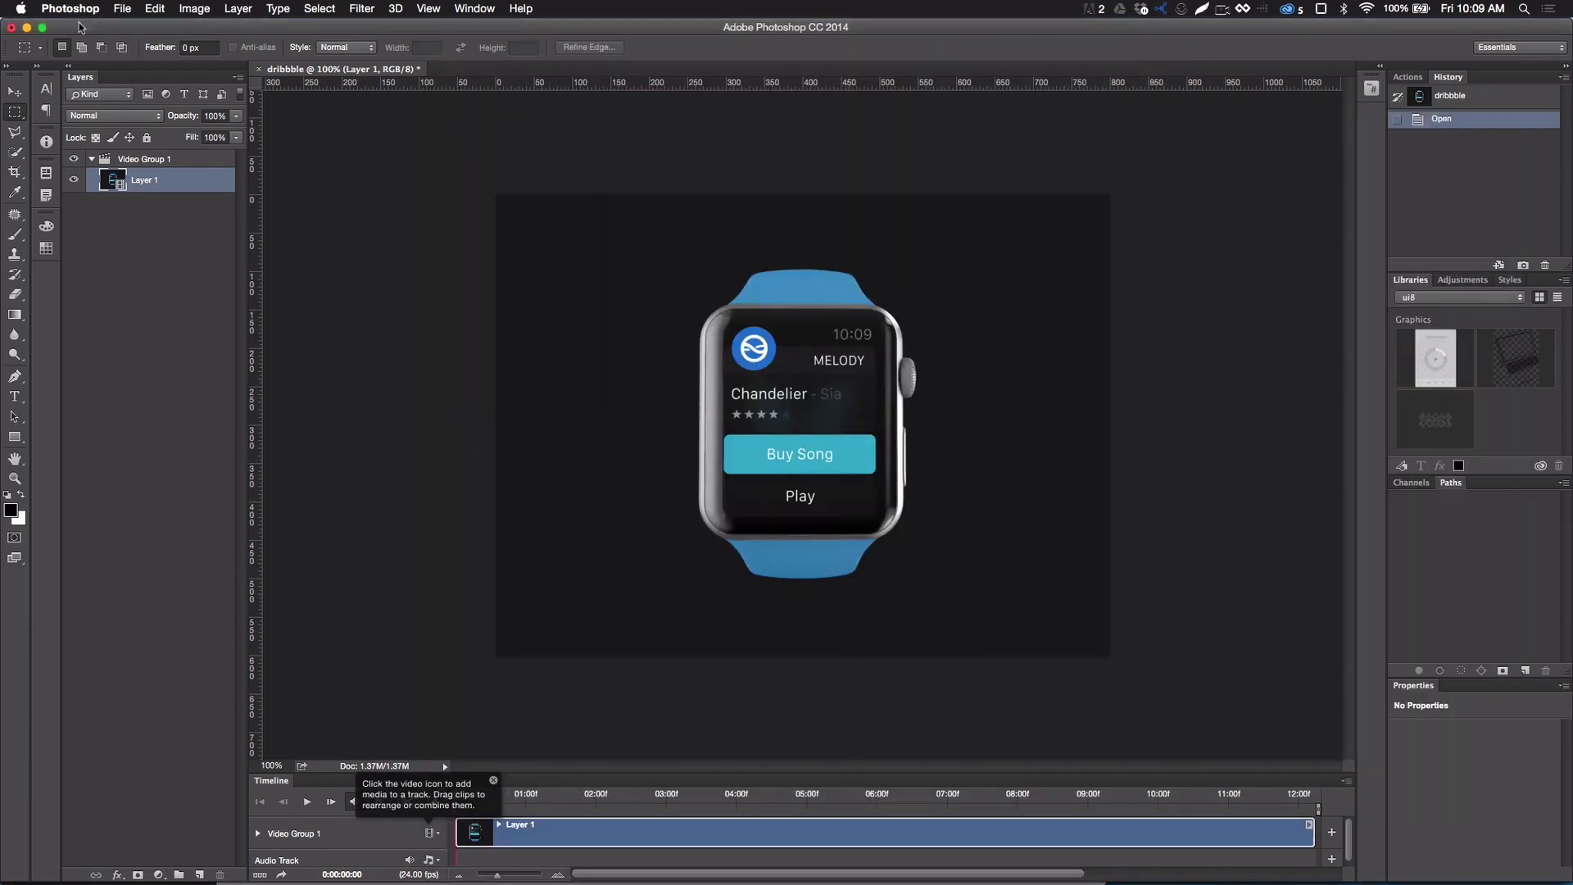
Switch to Finder and open dribbble.gif in Safari to view the looping animation
{"action": "left_click", "coordinate": [562, 880]}
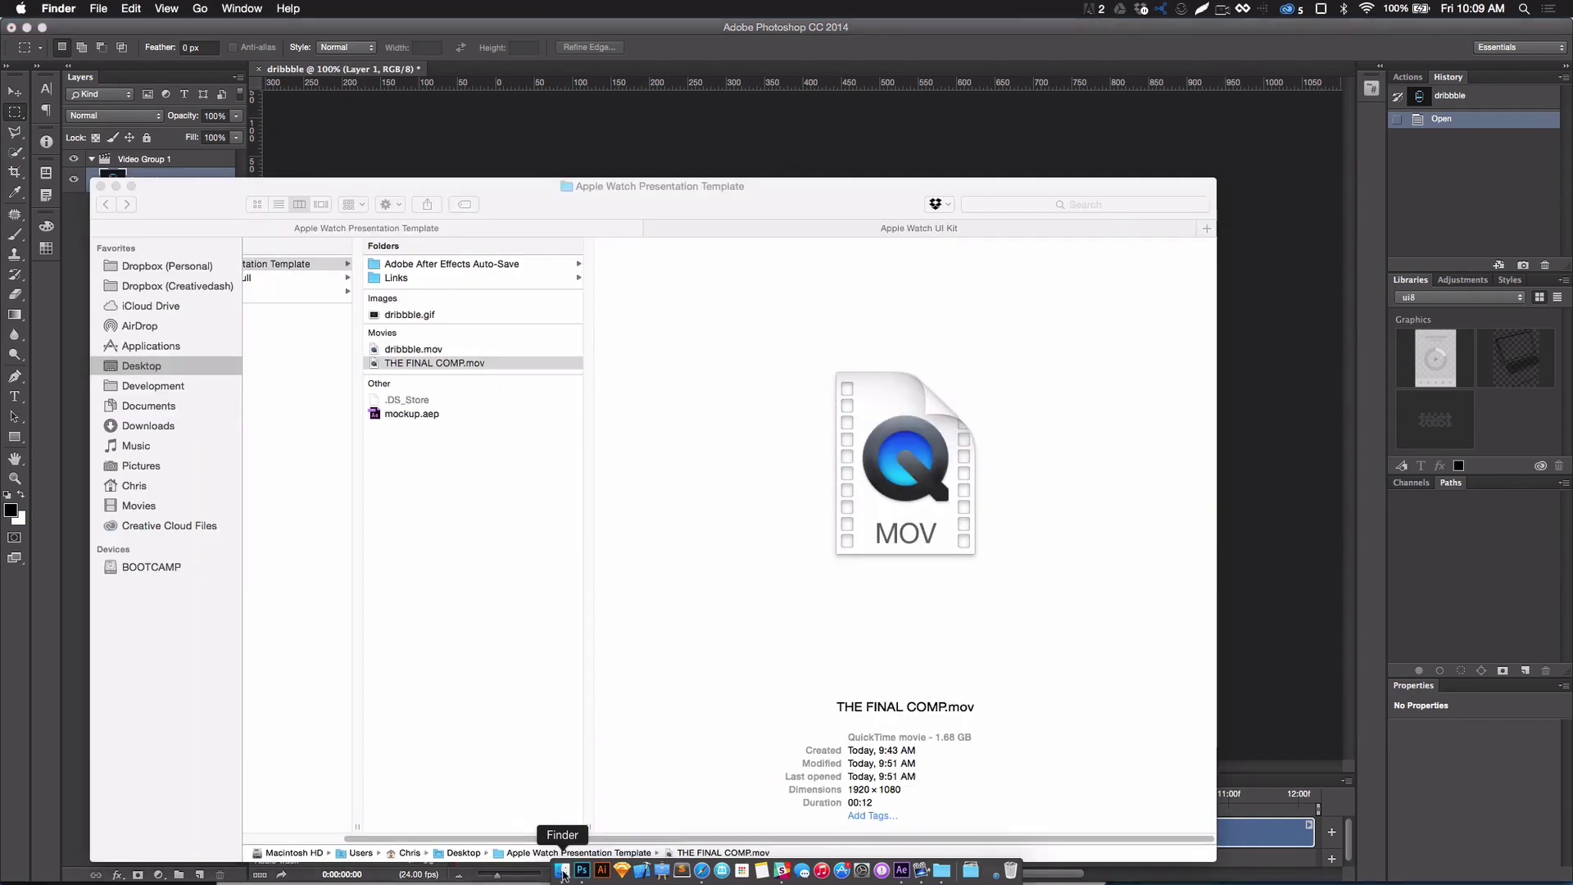
{"action": "left_click", "coordinate": [542, 316]}
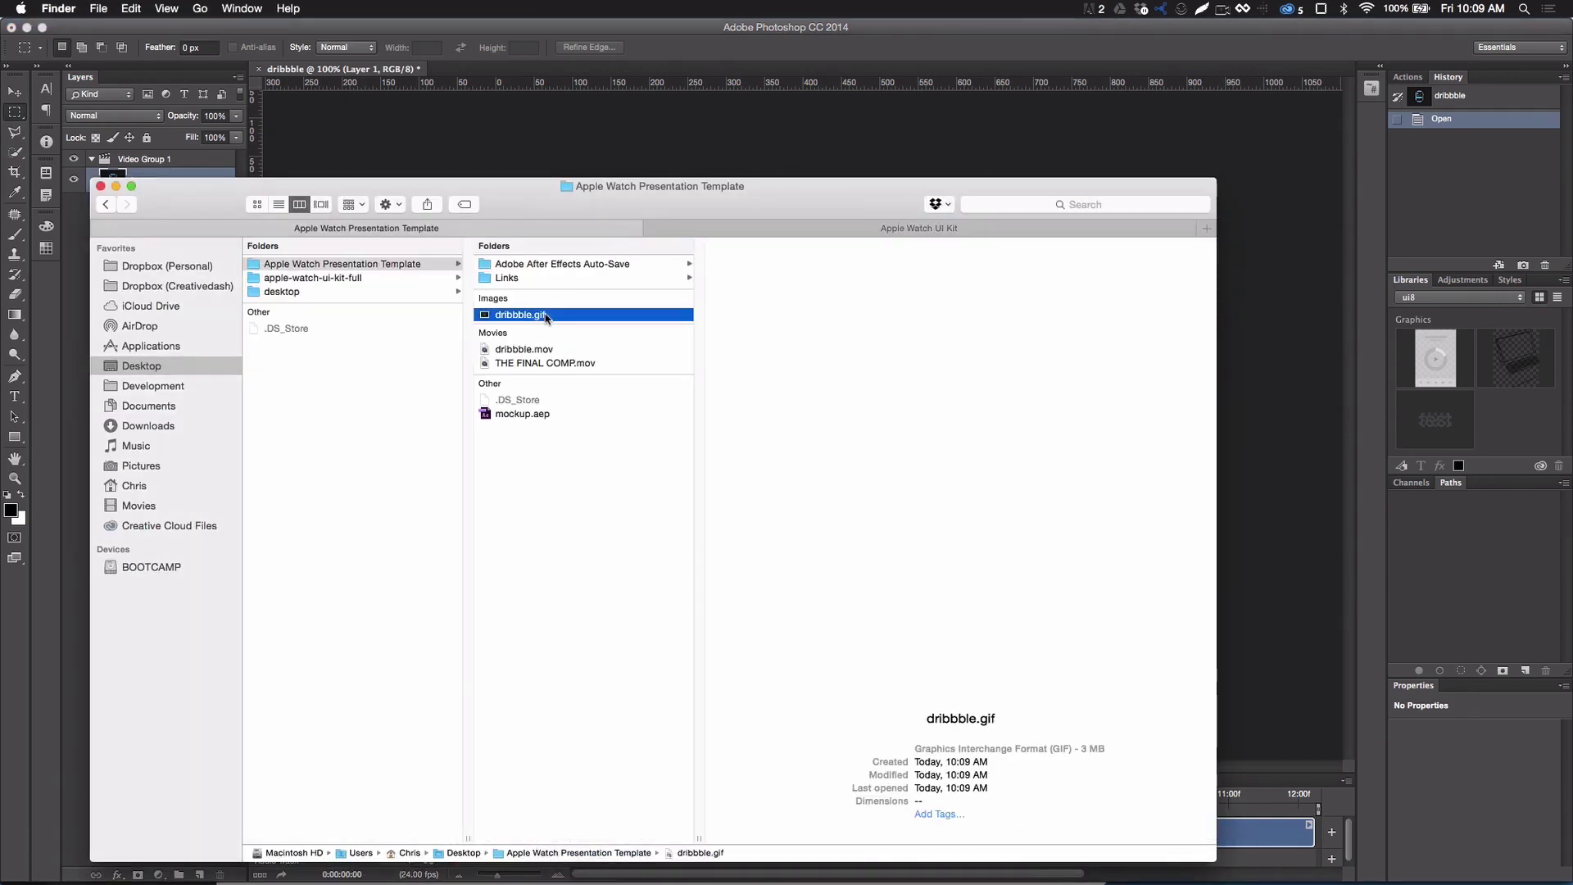
{"action": "right_click", "coordinate": [517, 319]}
{"action": "mouse_move", "coordinate": [563, 341]}
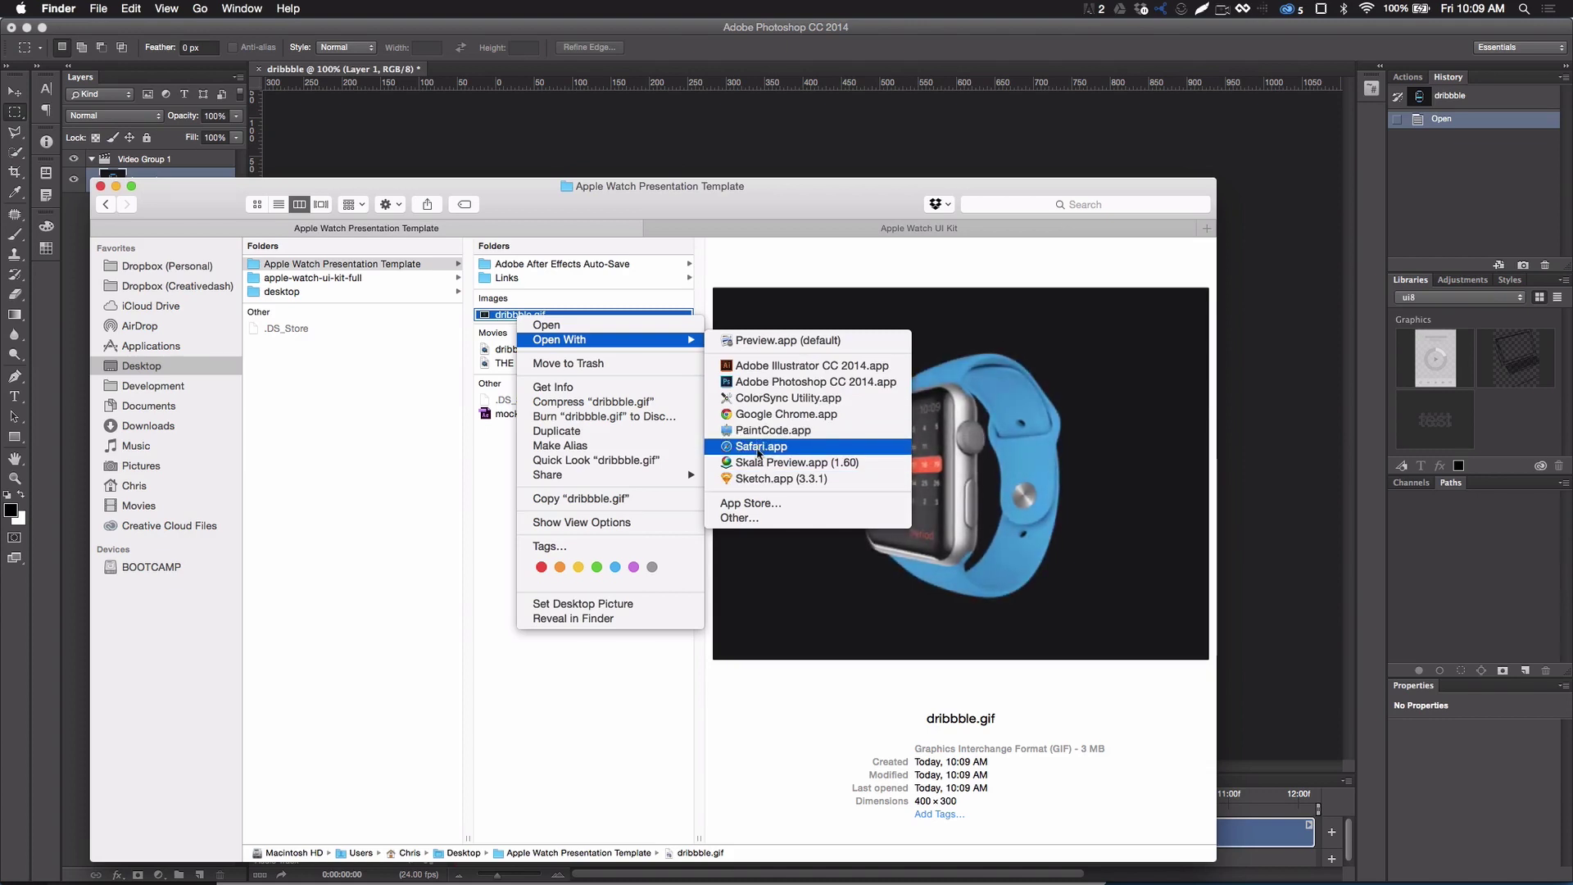
{"action": "left_click", "coordinate": [759, 446]}
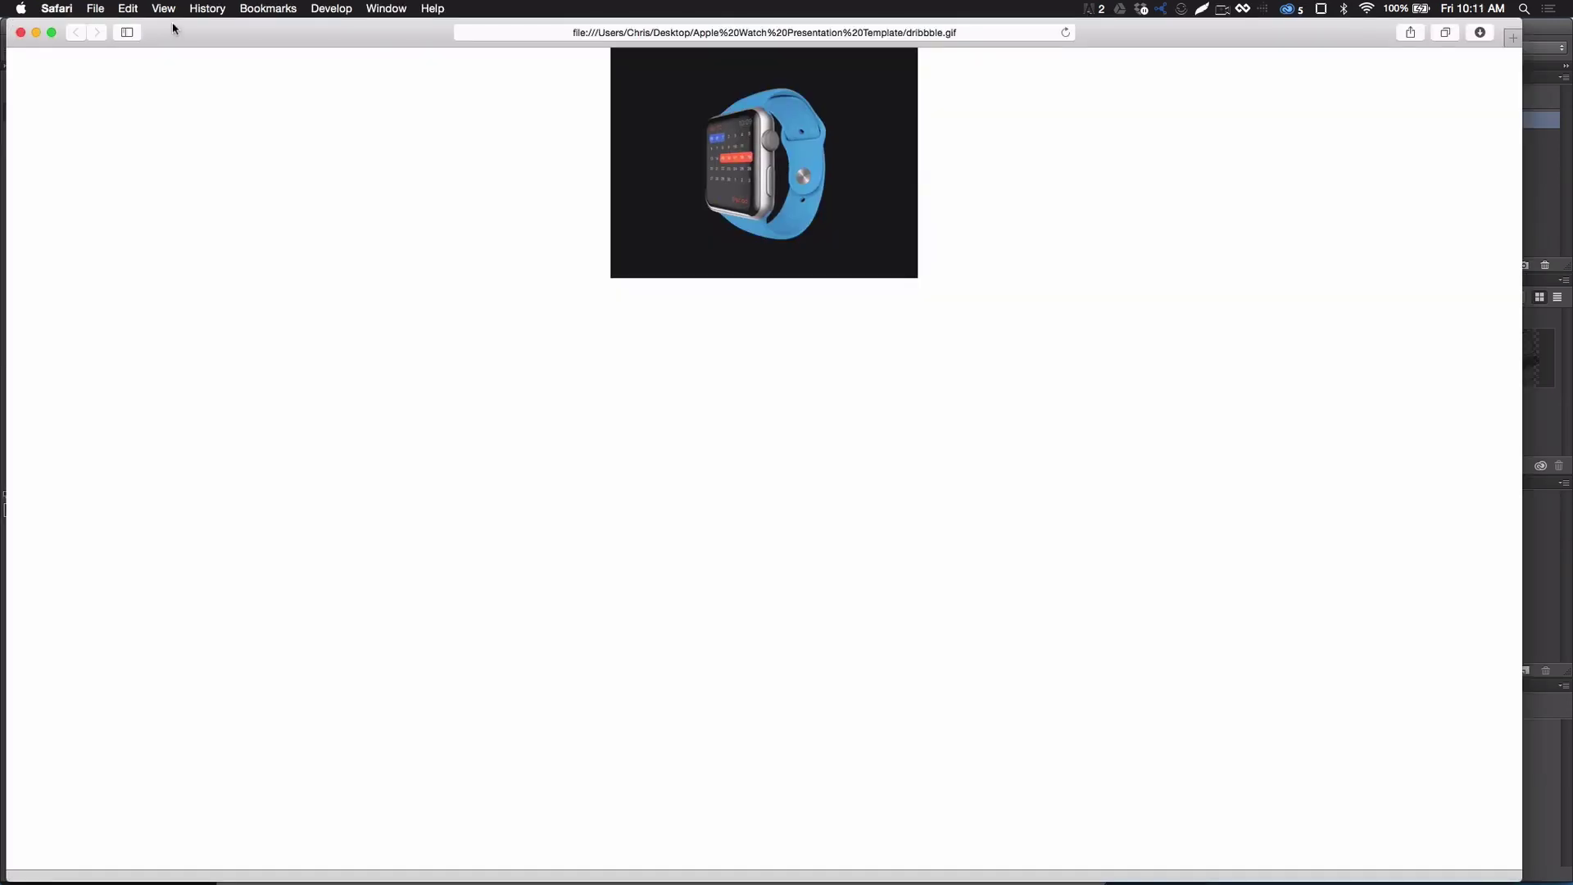